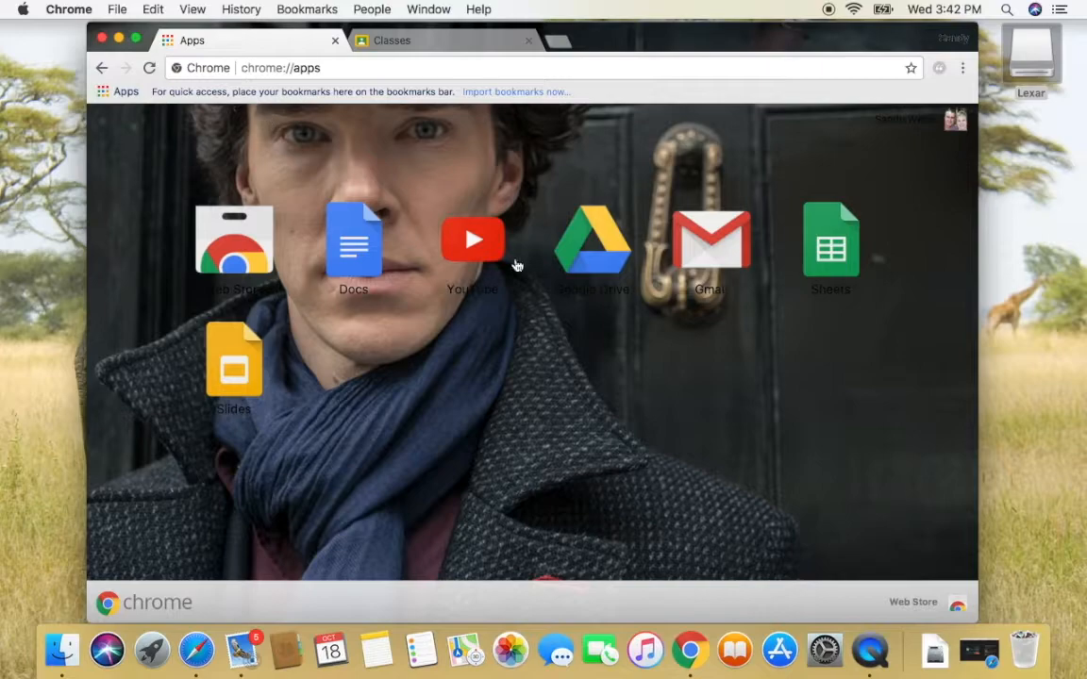
Launch Google Drive from Chrome's apps page and expand the Google apps grid to show more apps
{"action": "left_click", "coordinate": [606, 264]}
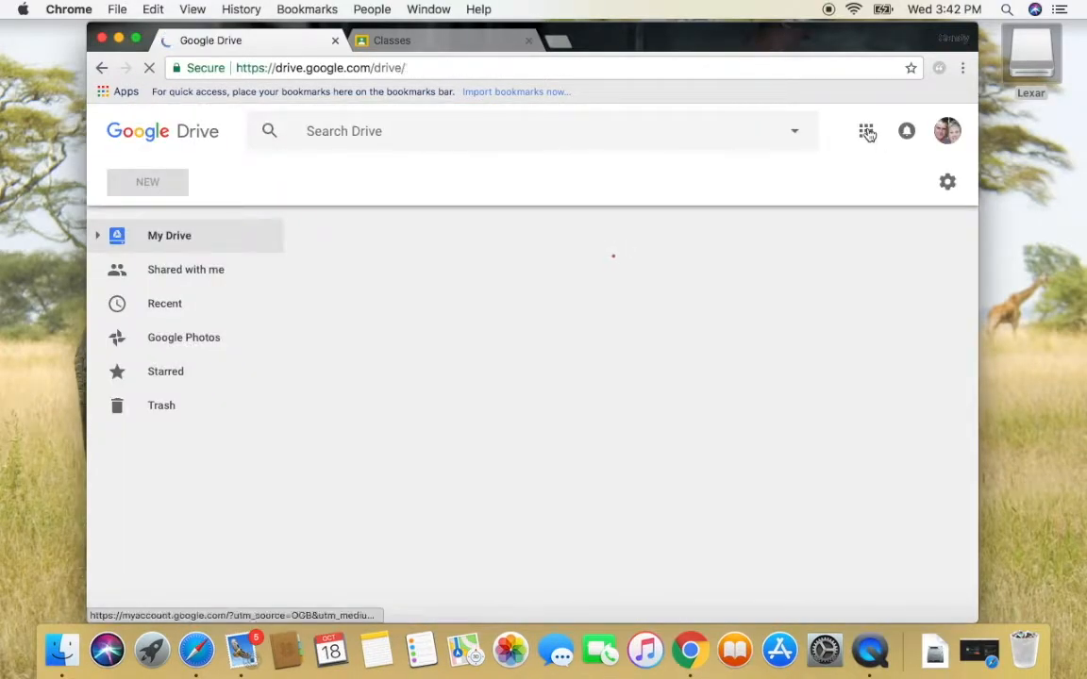
{"action": "left_click", "coordinate": [866, 131]}
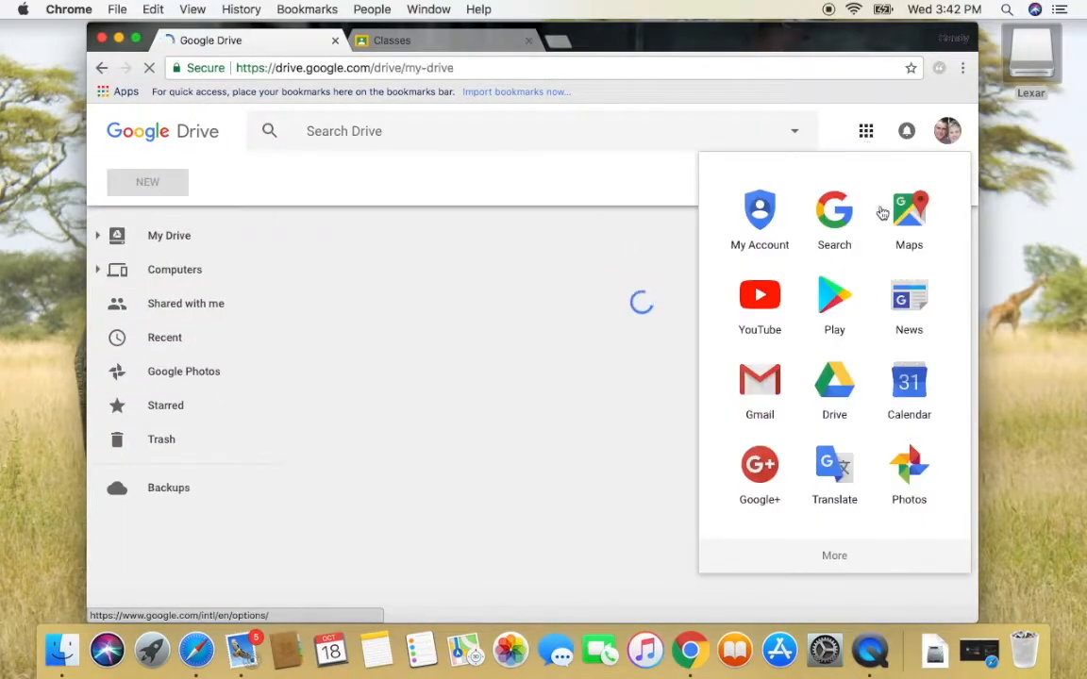
{"action": "left_click", "coordinate": [846, 564]}
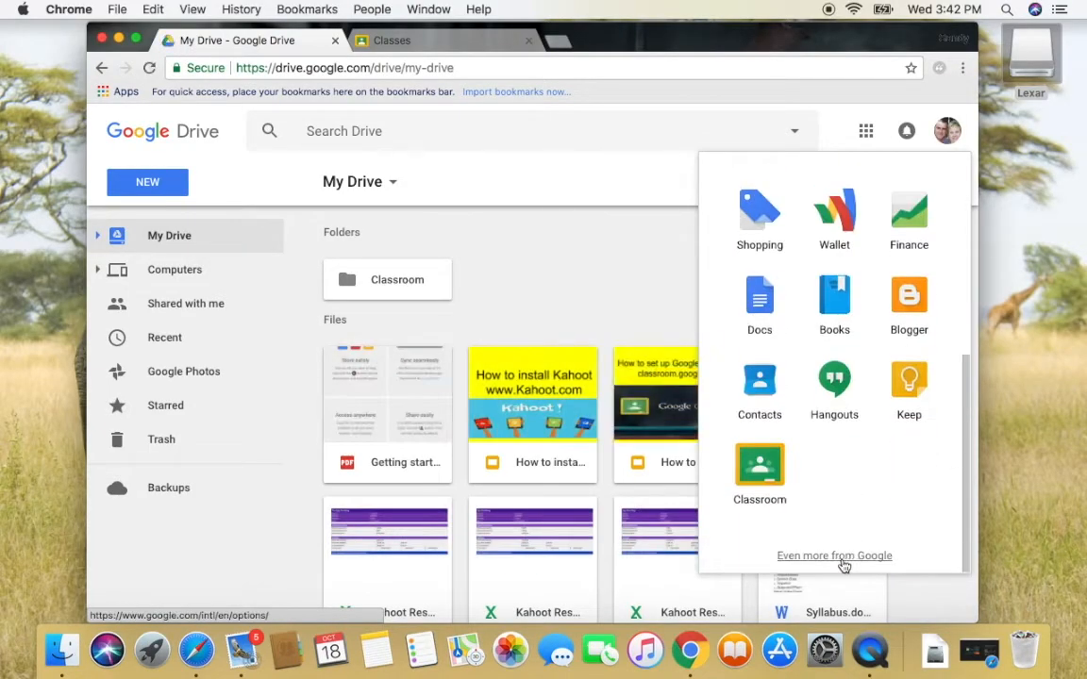
Launch Classroom, reload classroom.google.com, close the duplicate tab and bring up join/create options
{"action": "left_click", "coordinate": [760, 471]}
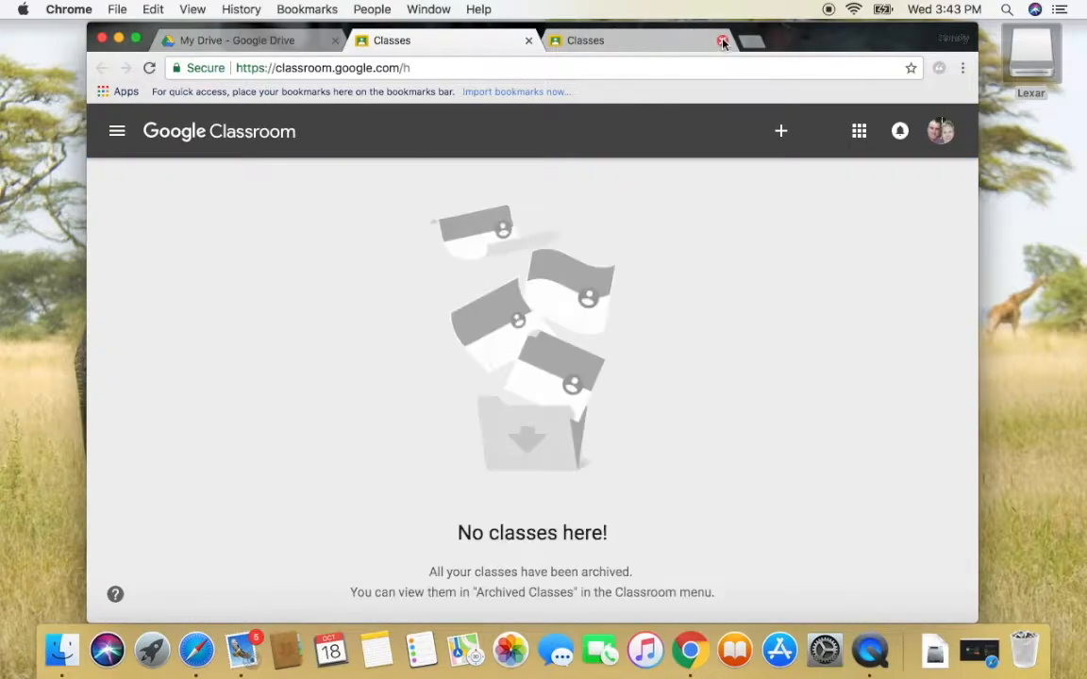
{"action": "left_click", "coordinate": [432, 68]}
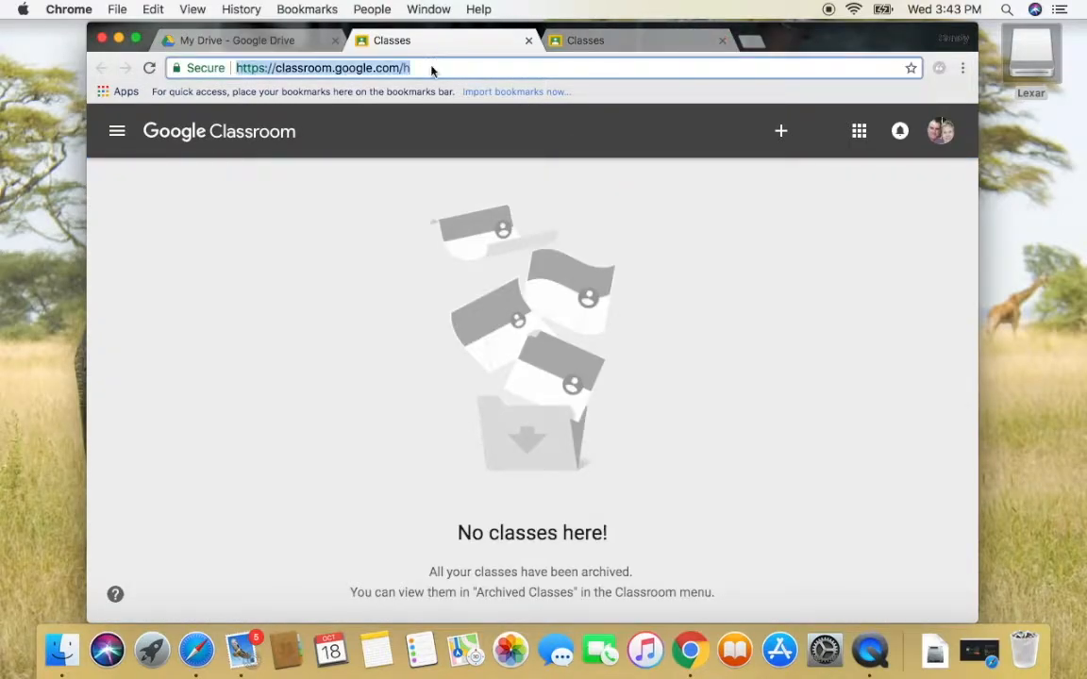
{"action": "type", "text": "c"}
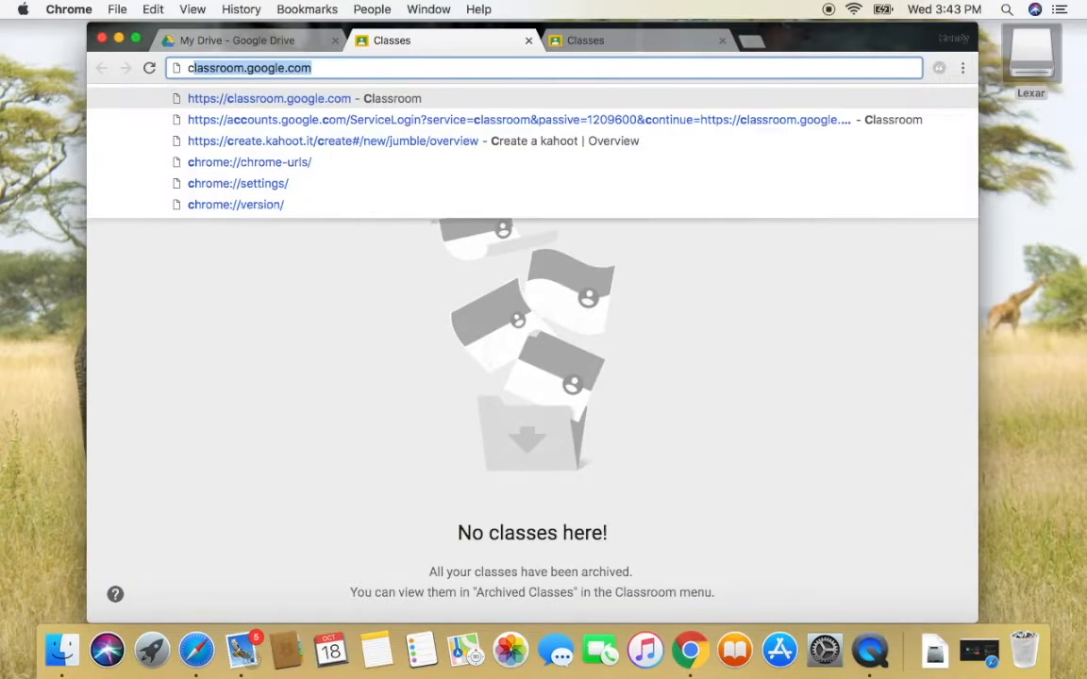
{"action": "type", "text": "las"}
{"action": "key", "text": "BackSpace"}
{"action": "type", "text": "assroom.googgle"}
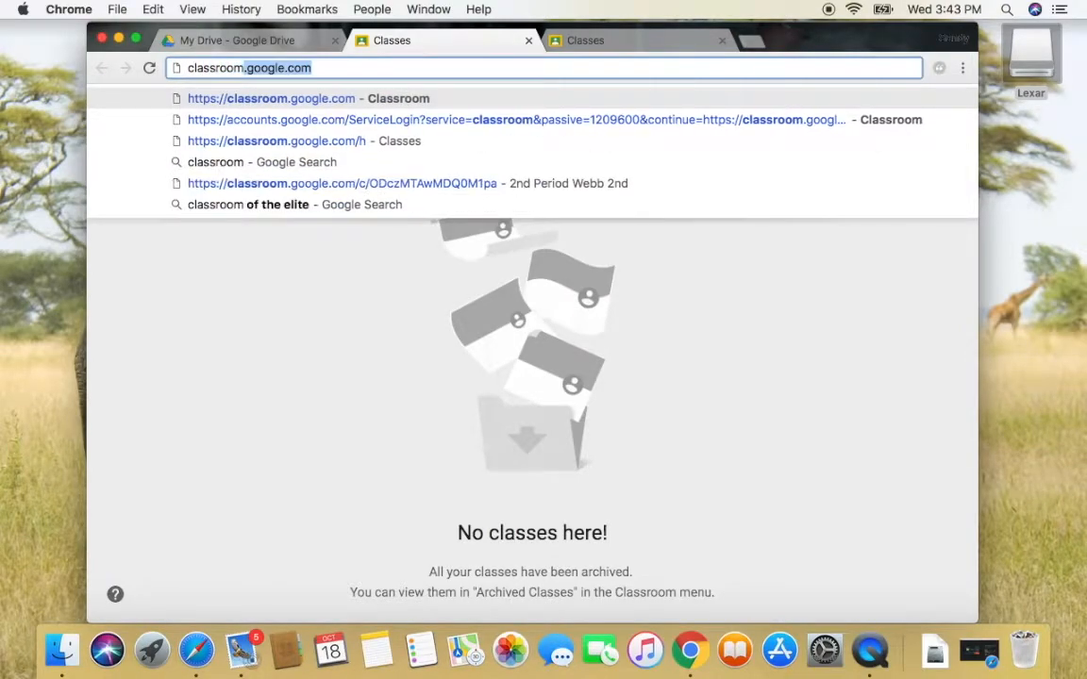
{"action": "key", "text": "BackSpace"}
{"action": "key", "text": "BackSpace"}
{"action": "key", "text": "BackSpace"}
{"action": "type", "text": "le.co"}
{"action": "key", "text": "Return"}
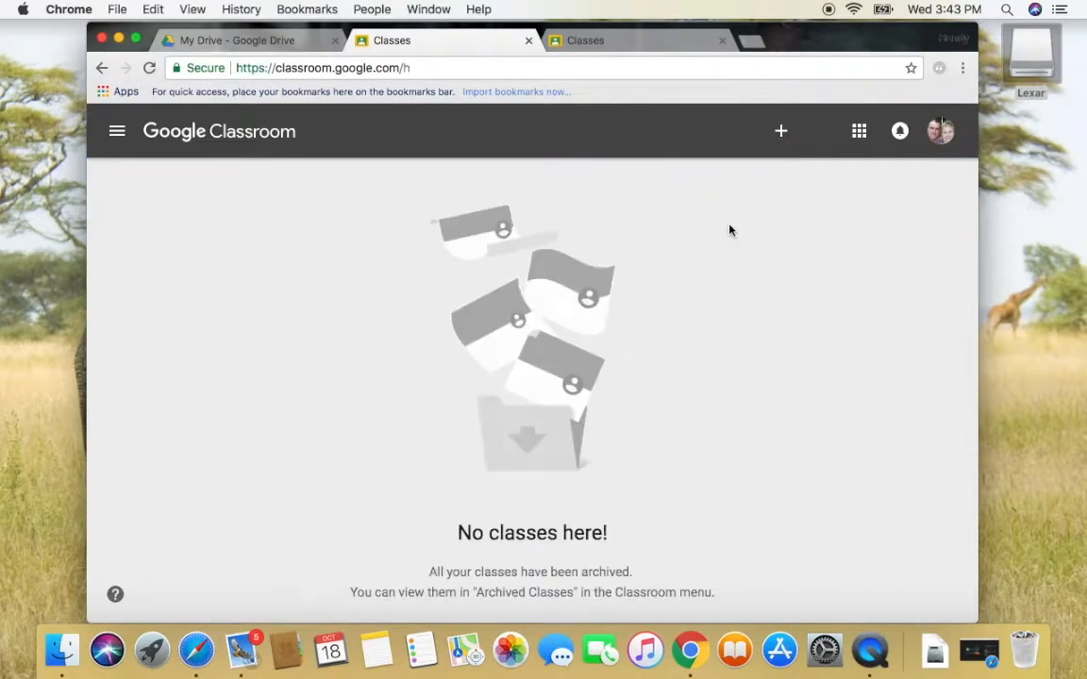
{"action": "left_click", "coordinate": [721, 40]}
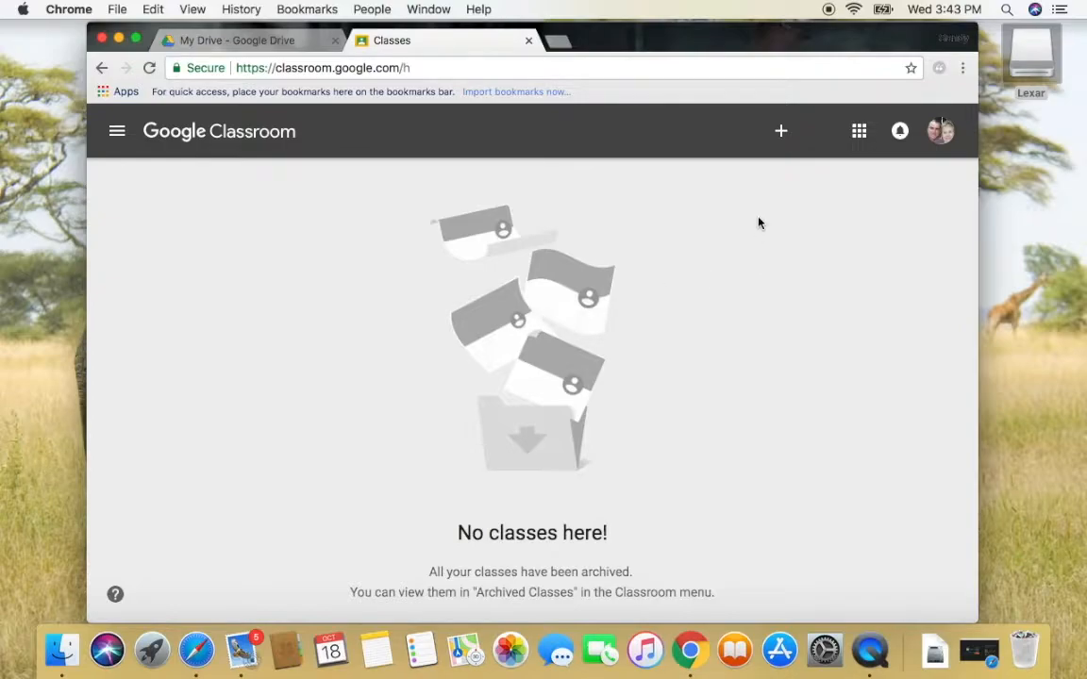
{"action": "left_click", "coordinate": [781, 131]}
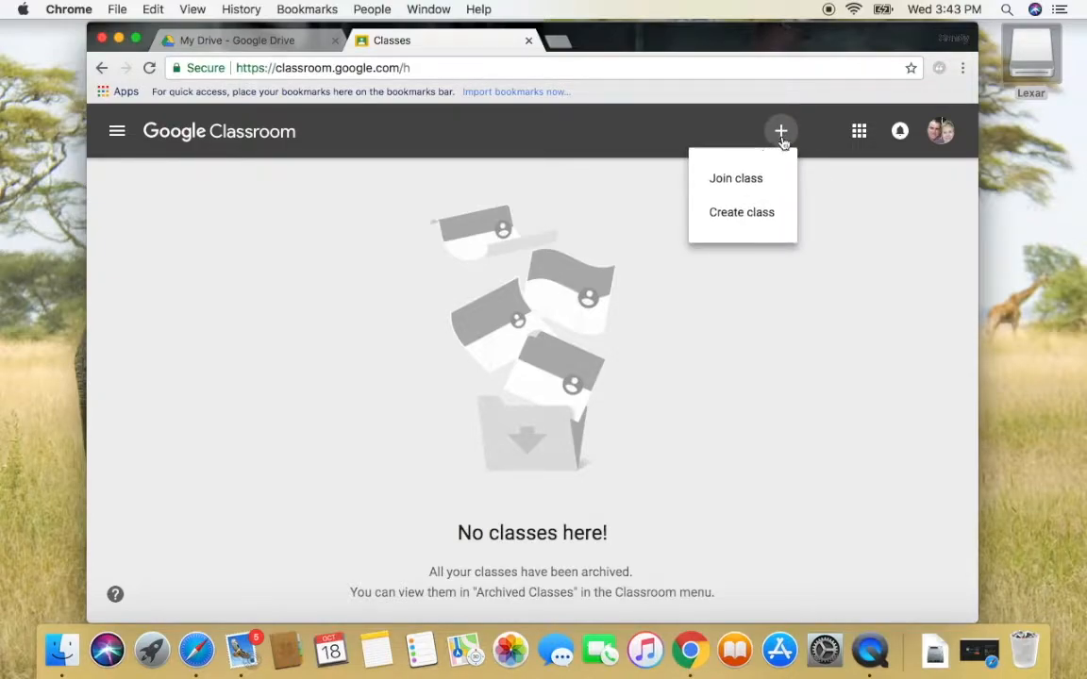
Start creating a new class and acknowledge the not-at-a-school notice
{"action": "left_click", "coordinate": [759, 221]}
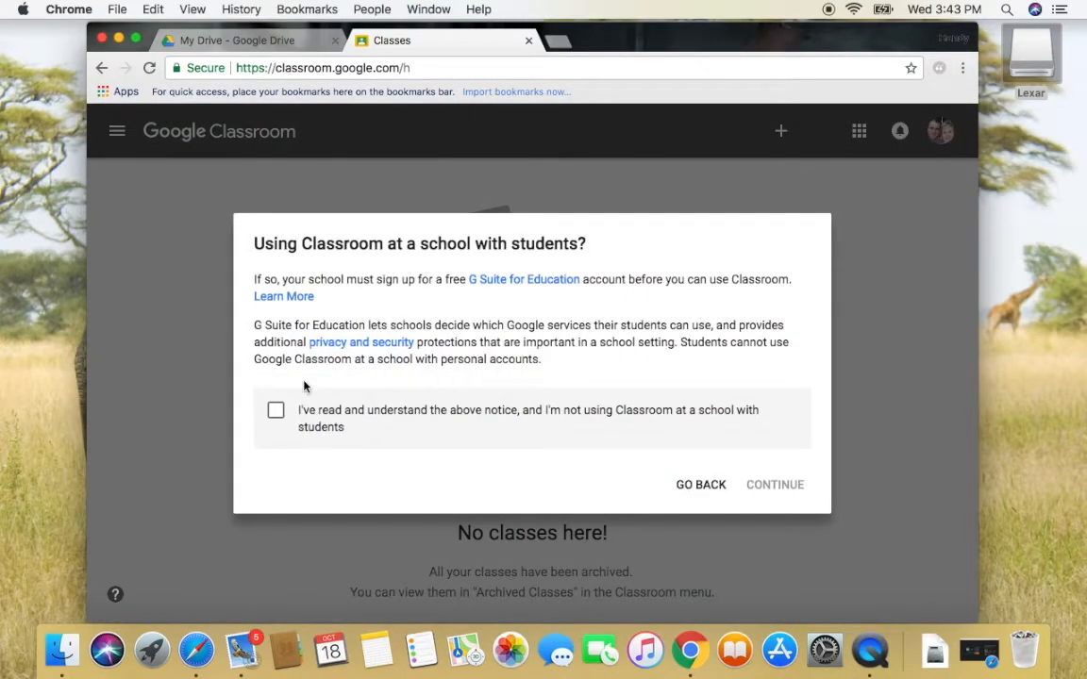
{"action": "left_click", "coordinate": [278, 411]}
{"action": "left_click", "coordinate": [764, 486]}
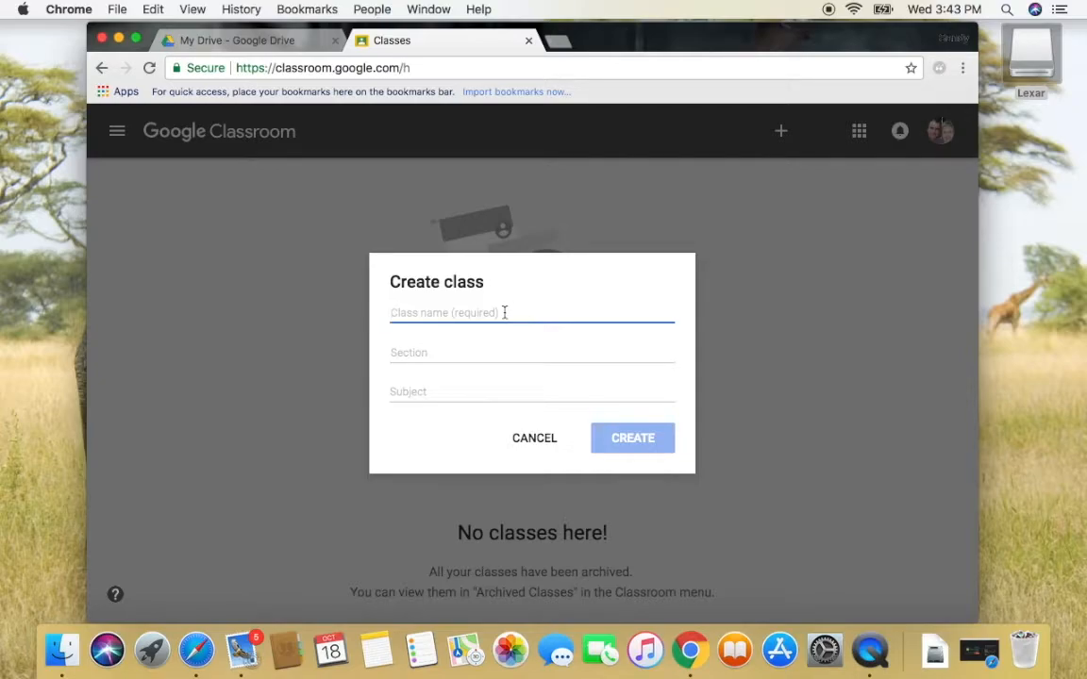
Enter class name '1st Period Webb', section 1st and subject English, then create the class
{"action": "type", "text": "1st P"}
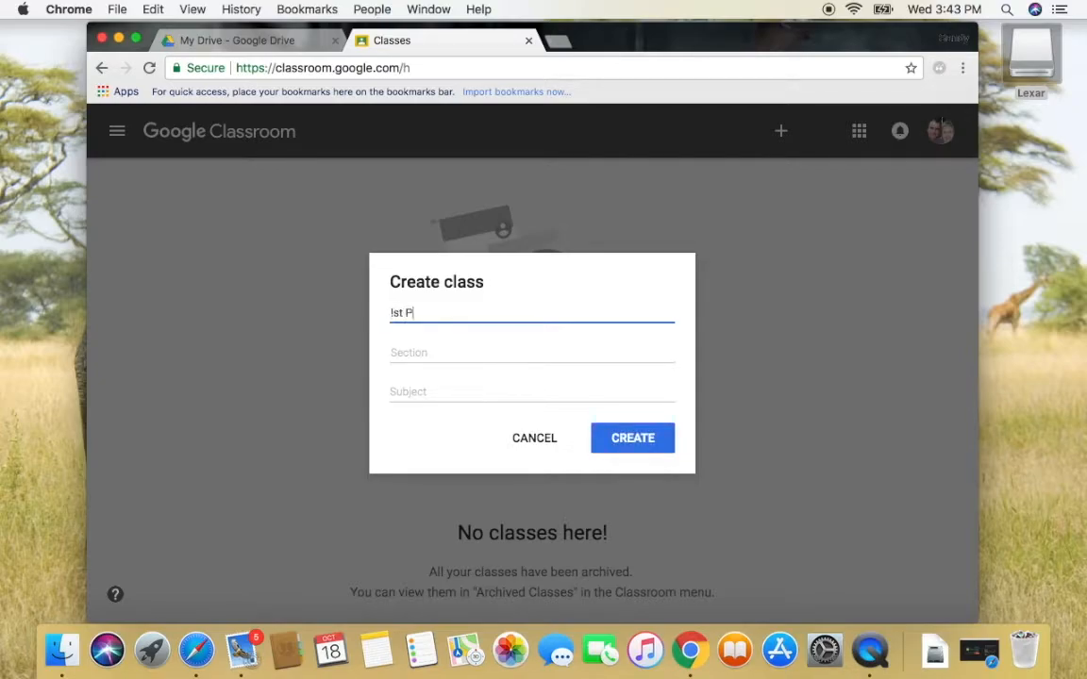
{"action": "key", "text": "BackSpace"}
{"action": "key", "text": "BackSpace"}
{"action": "key", "text": "BackSpace"}
{"action": "type", "text": "1st Period Webb"}
{"action": "left_click", "coordinate": [462, 349]}
{"action": "type", "text": "1s"}
{"action": "left_click", "coordinate": [424, 389]}
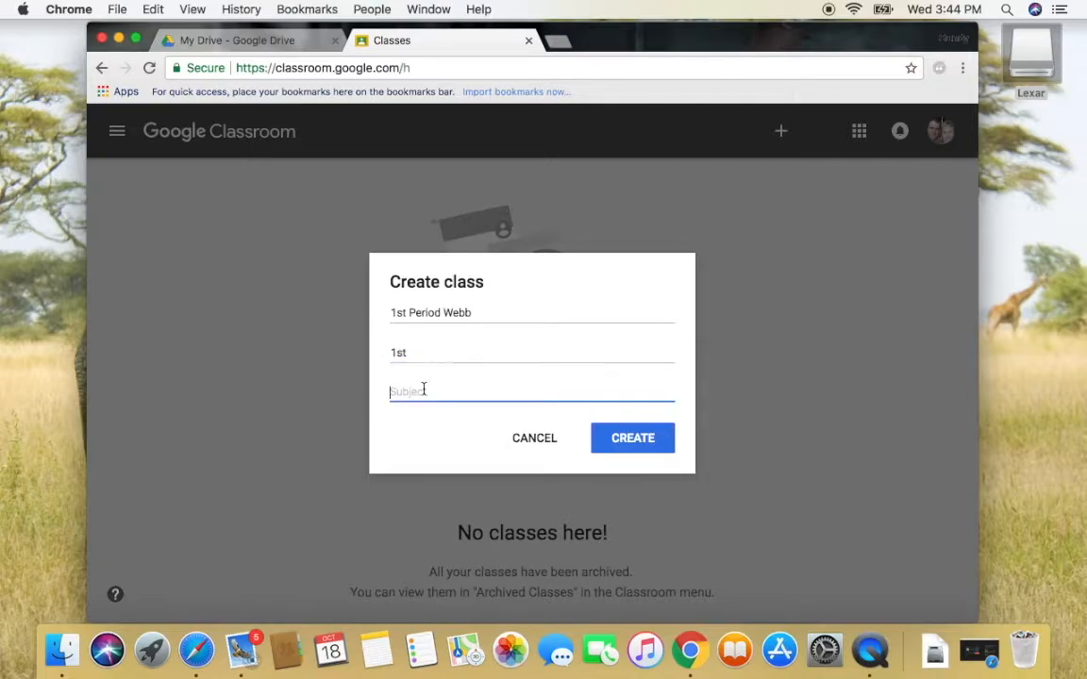
{"action": "type", "text": "English"}
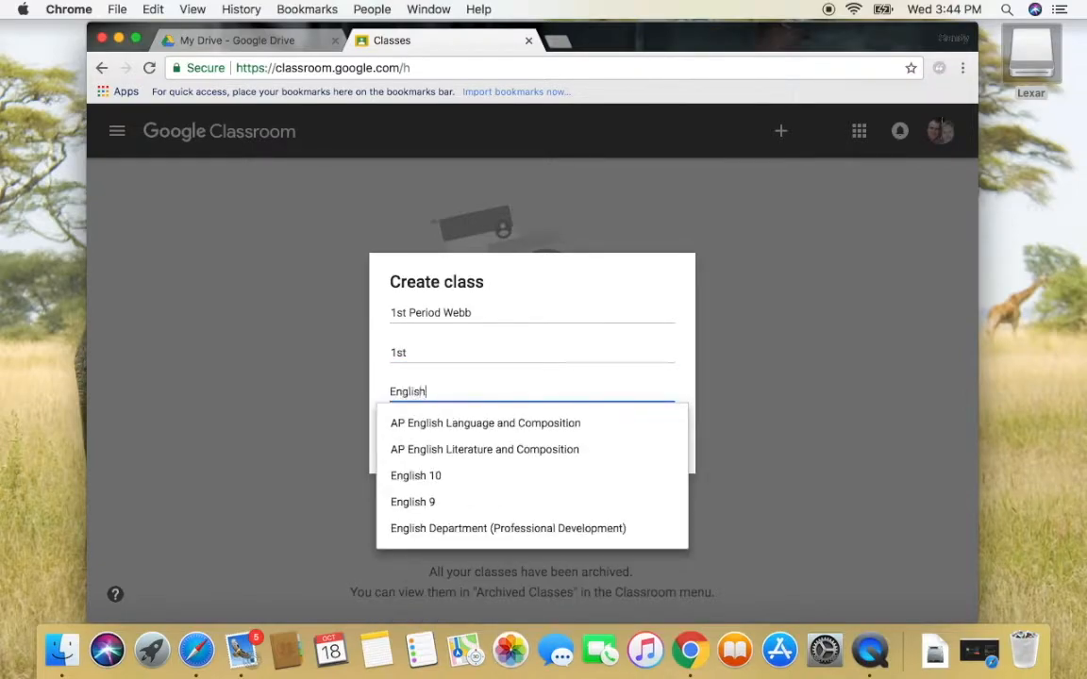
{"action": "left_click", "coordinate": [603, 383]}
{"action": "left_click", "coordinate": [633, 434]}
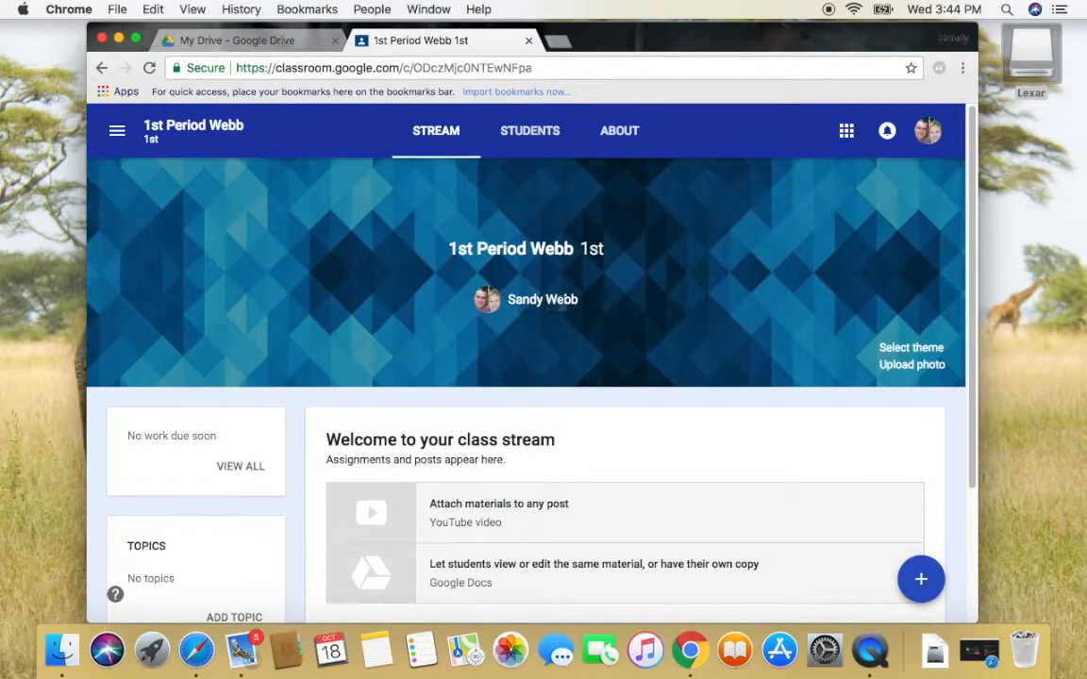
Browse the theme gallery and apply the colourful candy photo as the 1st Period Webb theme
{"action": "left_click", "coordinate": [893, 351]}
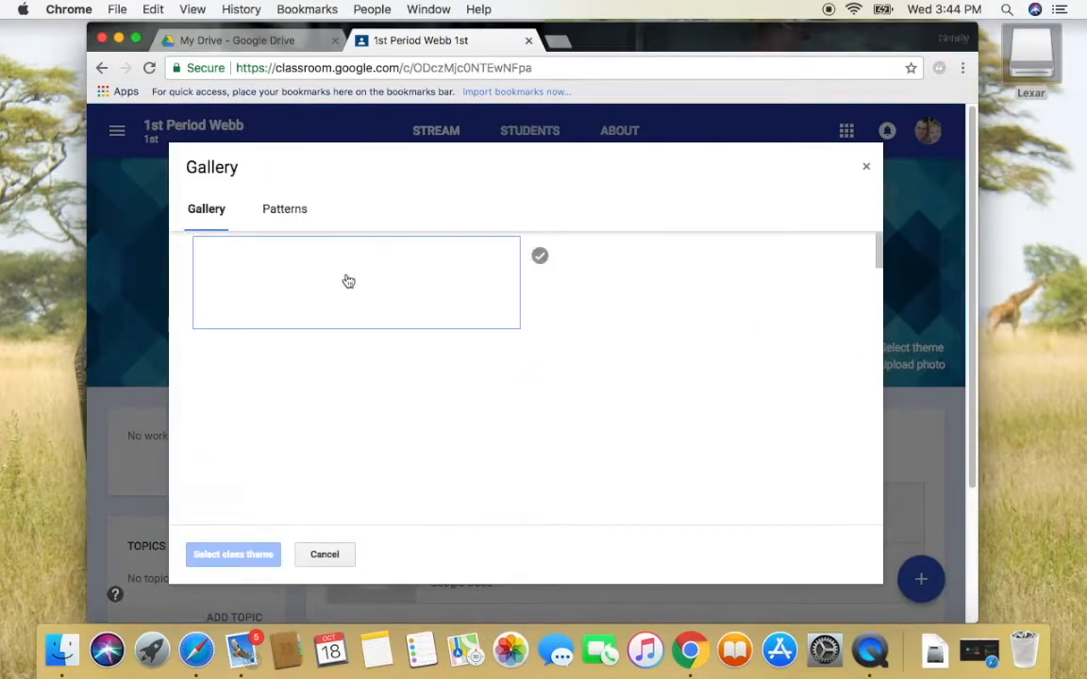
{"action": "left_click", "coordinate": [281, 209]}
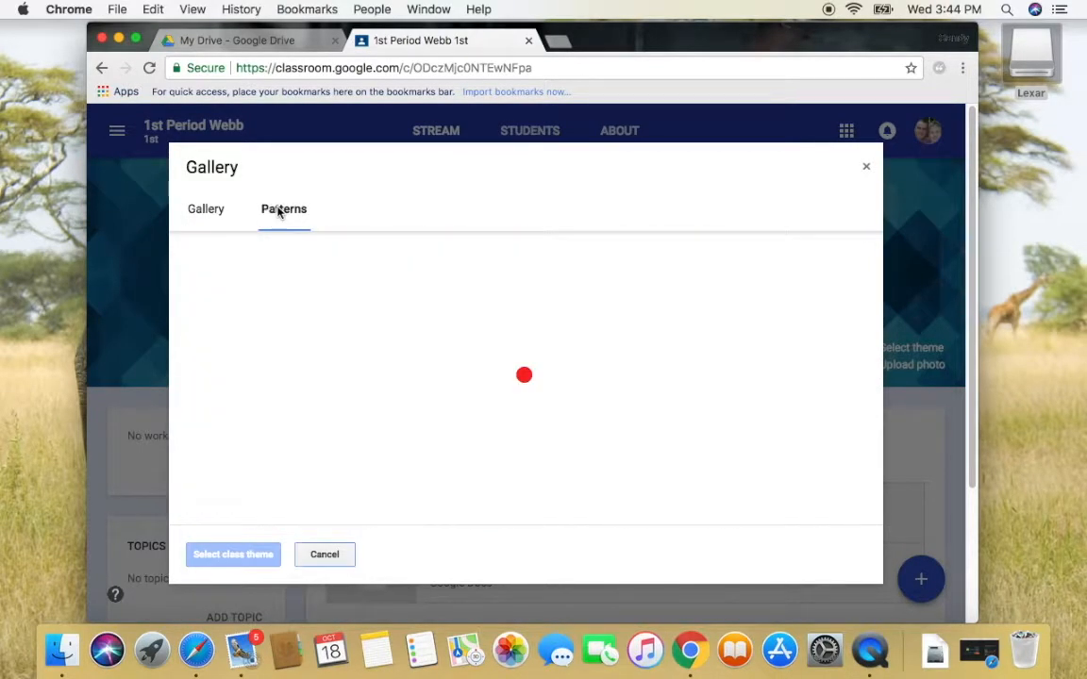
{"action": "left_click", "coordinate": [199, 212]}
{"action": "left_click", "coordinate": [429, 371]}
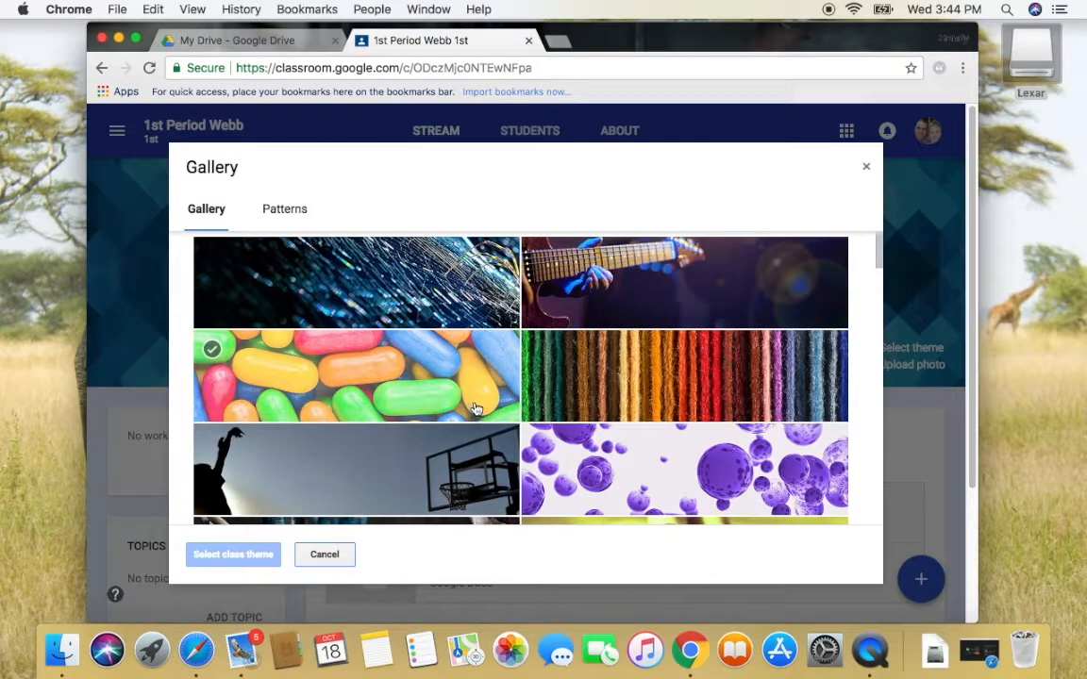
{"action": "left_click", "coordinate": [231, 554]}
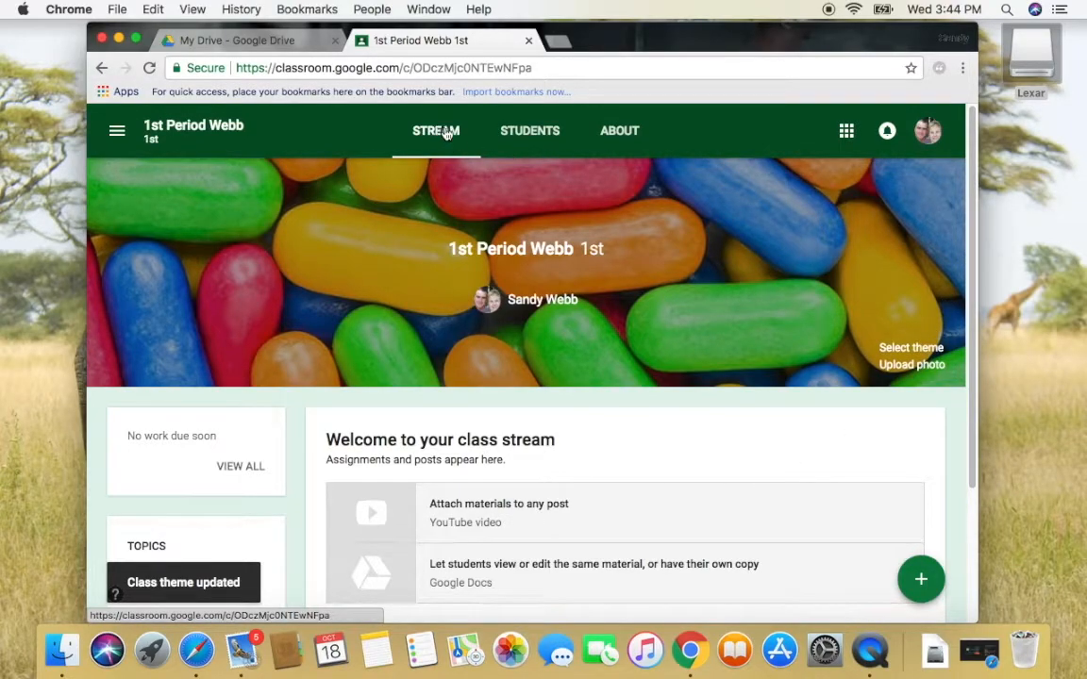
Go to the class's About page and open the class details for editing
{"action": "left_click", "coordinate": [531, 133]}
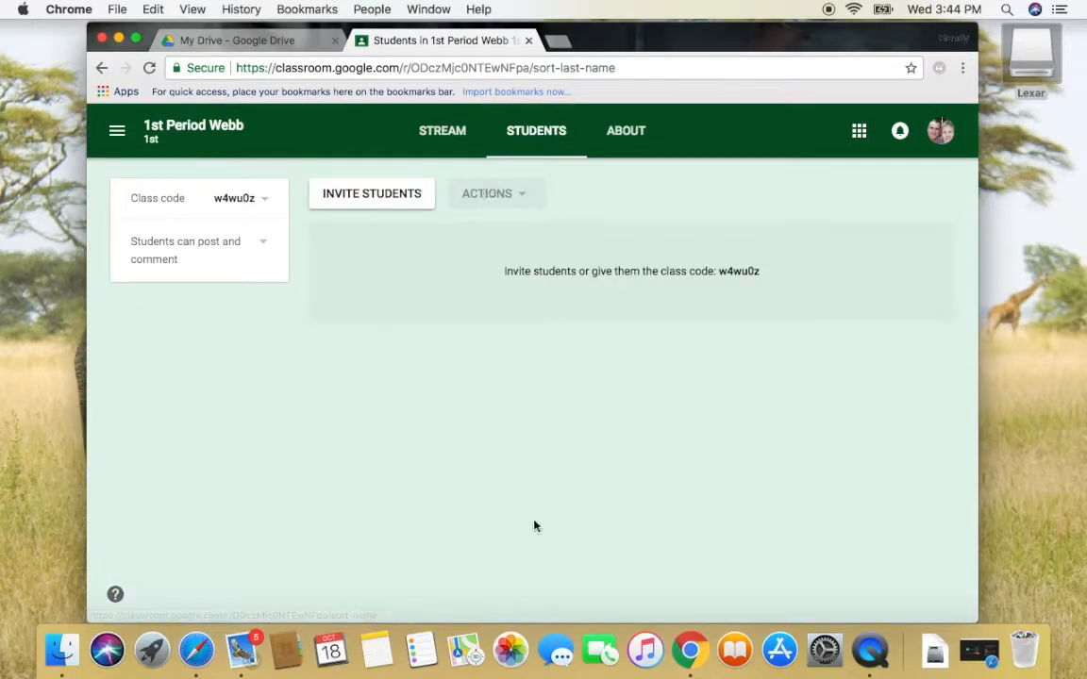
{"action": "left_click", "coordinate": [625, 133]}
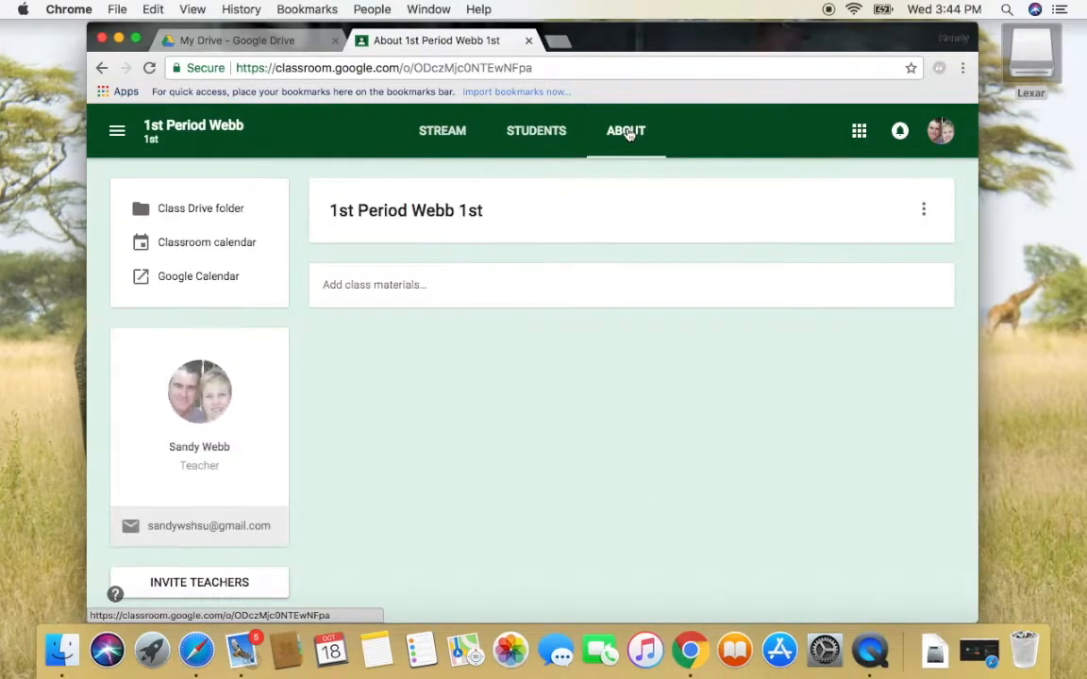
{"action": "left_click", "coordinate": [924, 212]}
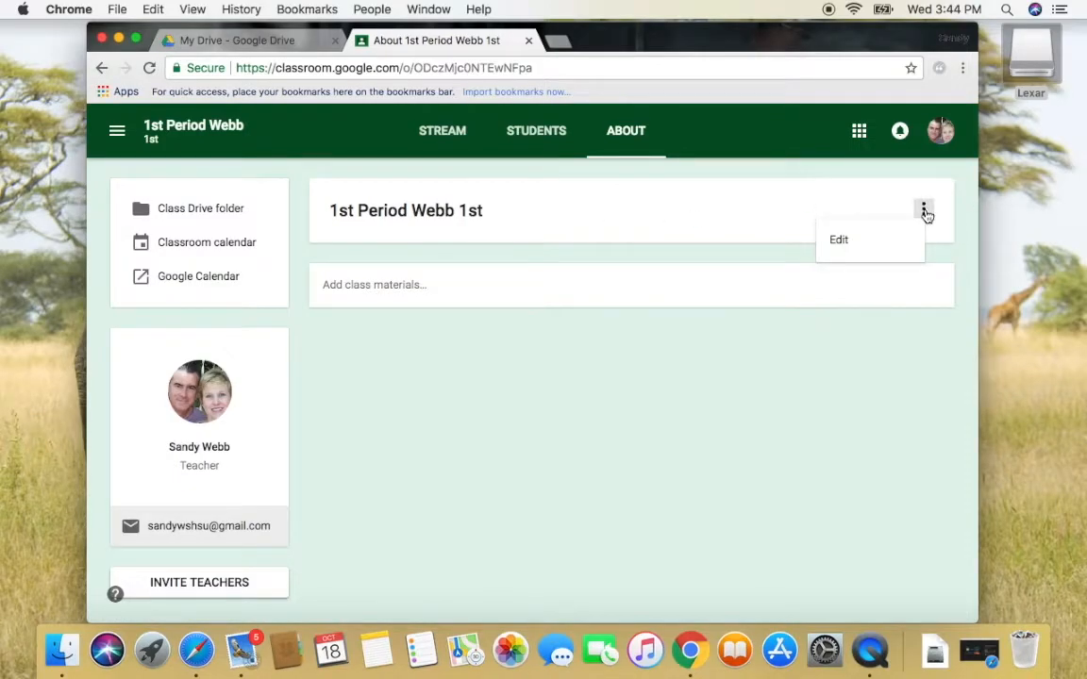
{"action": "left_click", "coordinate": [845, 244]}
Enter description 'English 101' and room 'Rm 236 M-F 8:00 - 8:55 a.m.', then save
{"action": "left_click", "coordinate": [464, 247]}
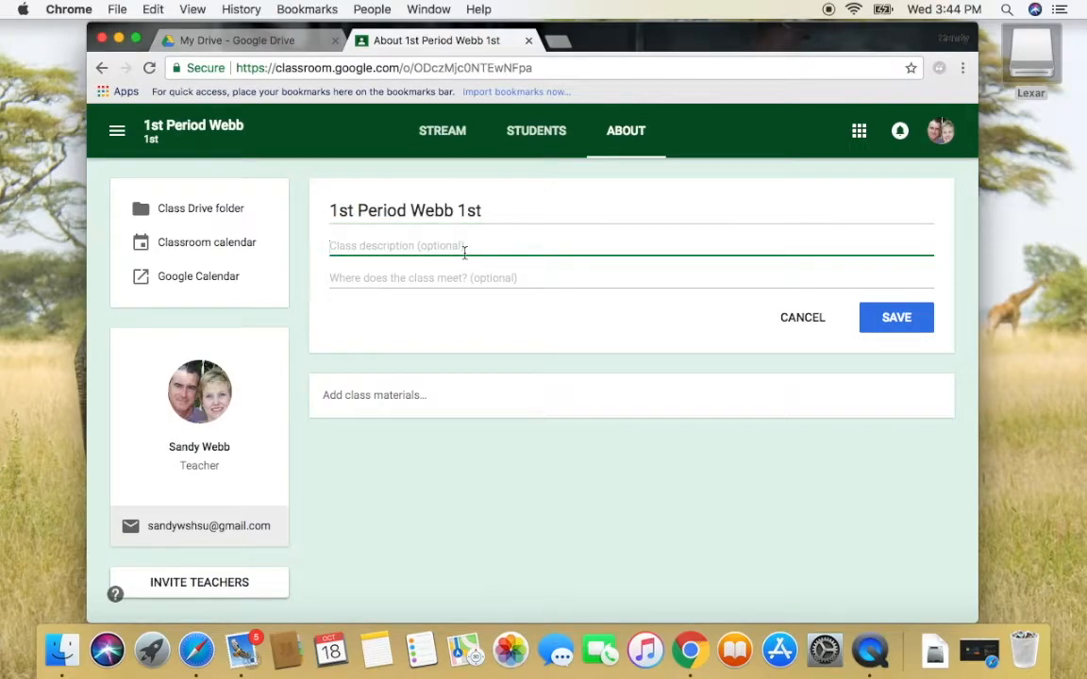
{"action": "type", "text": "E"}
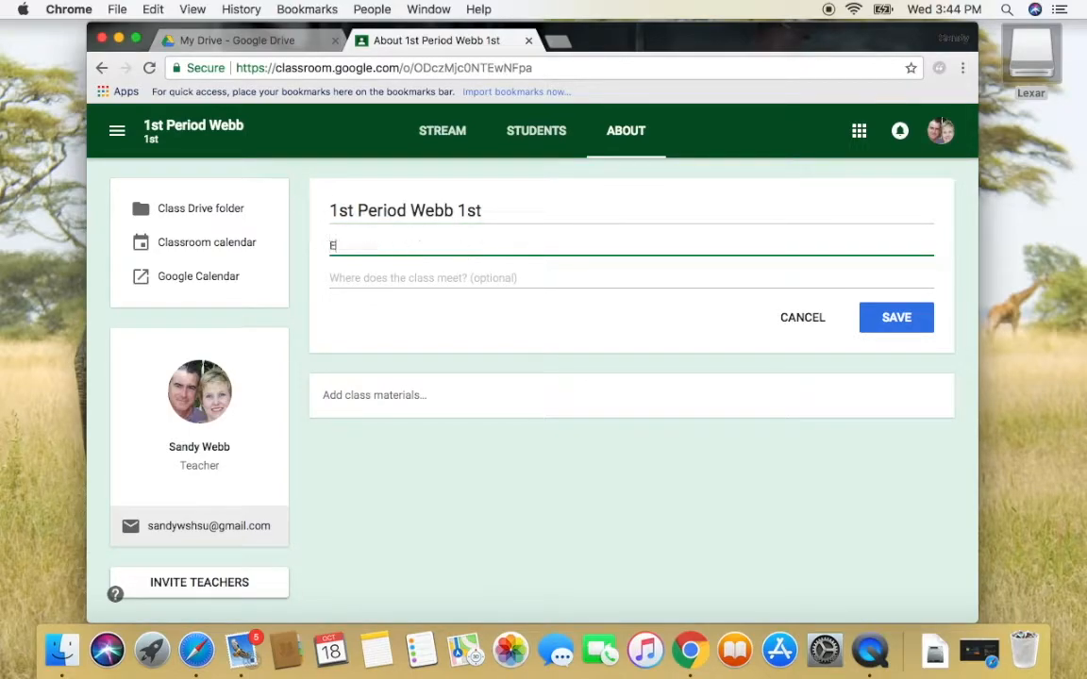
{"action": "type", "text": "nglish 101"}
{"action": "left_click", "coordinate": [440, 281]}
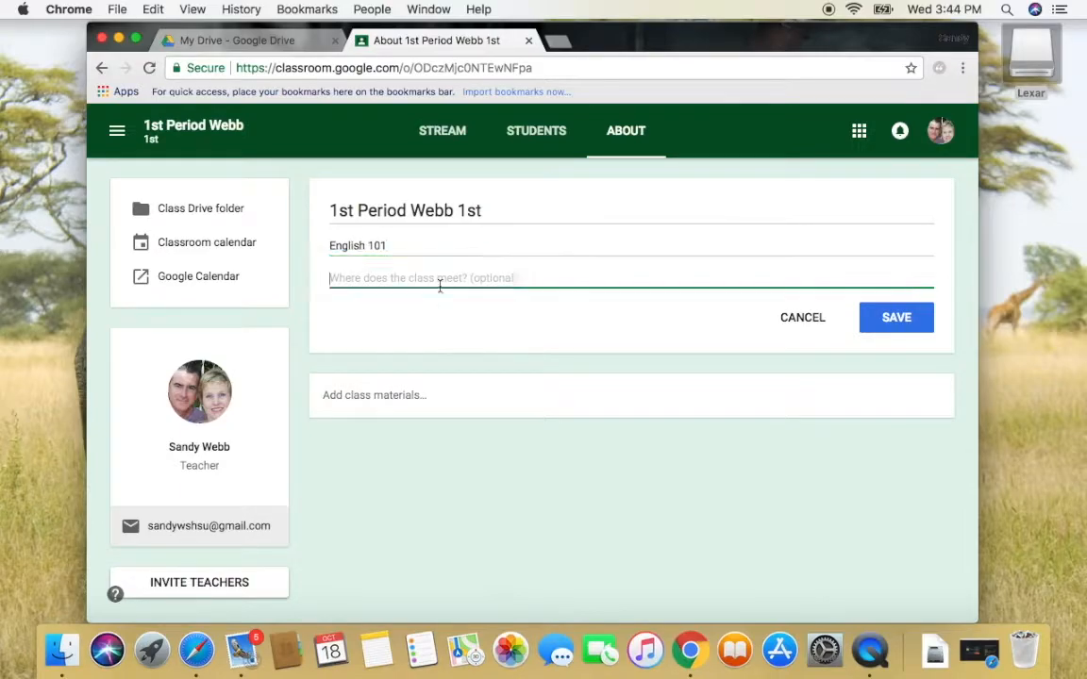
{"action": "type", "text": "Rm"}
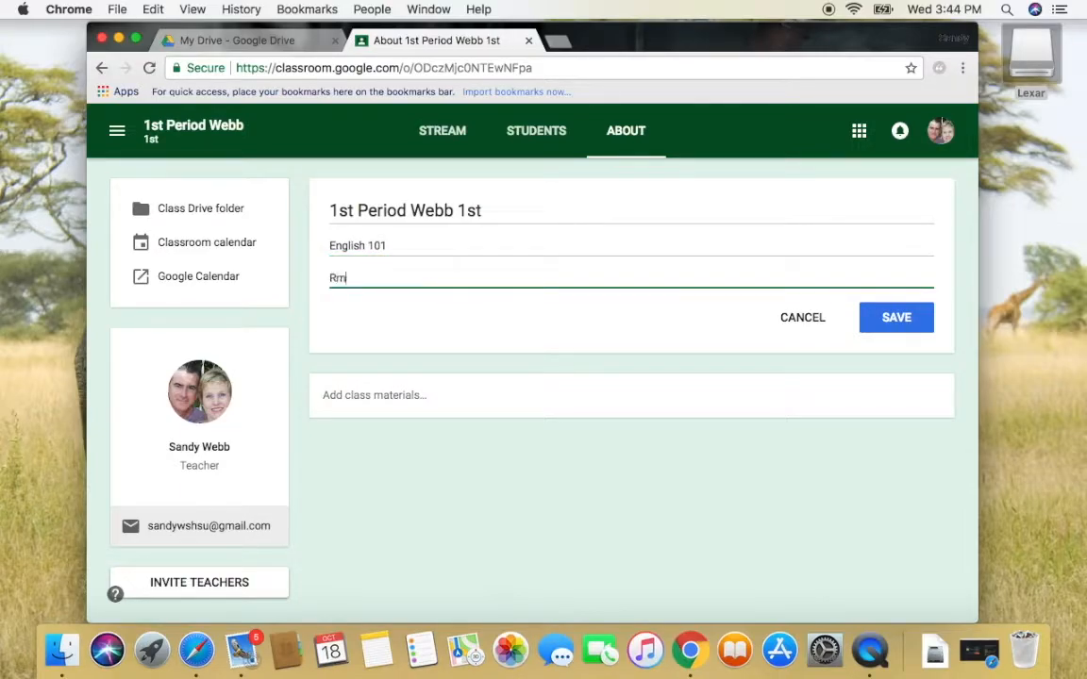
{"action": "type", "text": " 236 M"}
{"action": "type", "text": "-F 8:00 - 8:55 "}
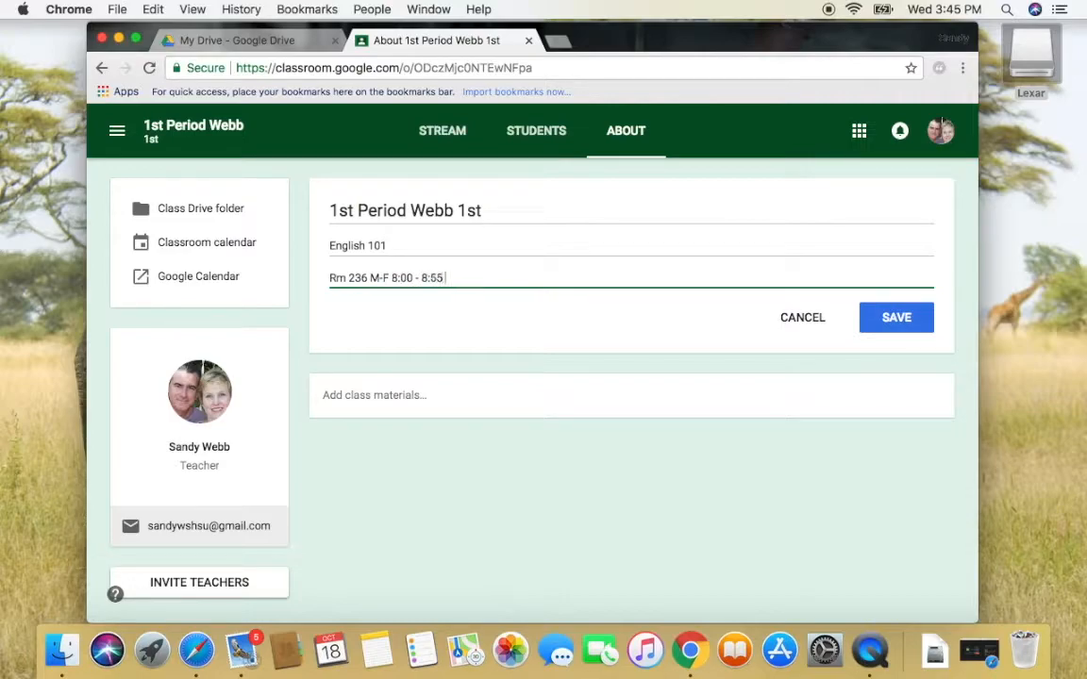
{"action": "type", "text": "a.m."}
{"action": "left_click", "coordinate": [893, 316]}
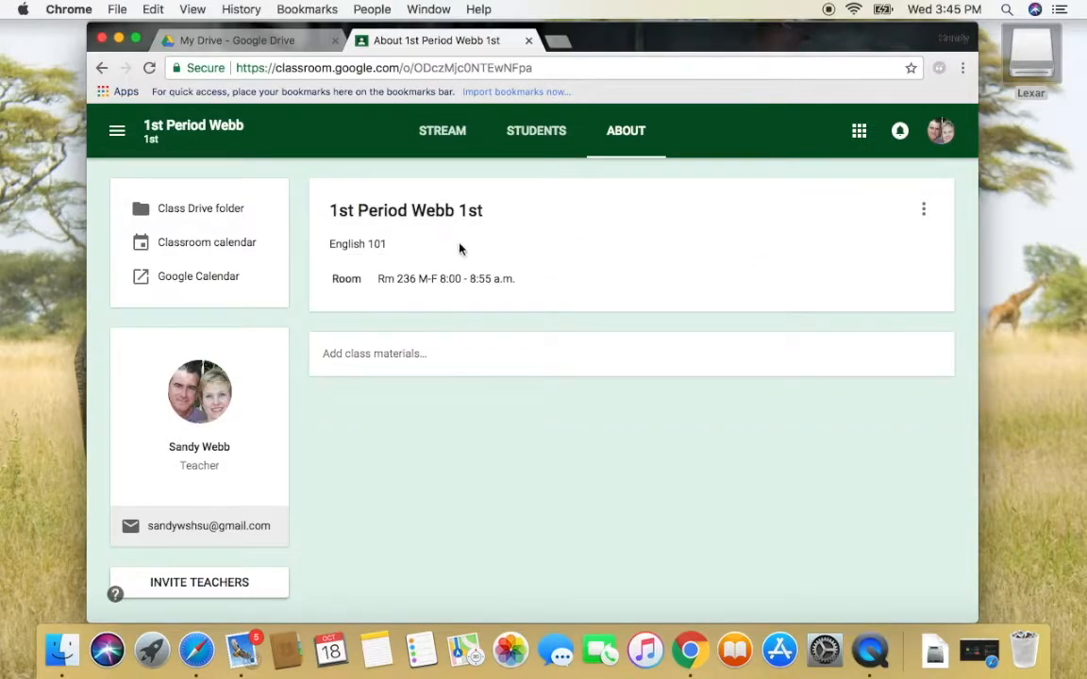
Start attaching files from the computer and add Syllabus.docx from the Lexar drive's SHSU folder
{"action": "left_click", "coordinate": [373, 359]}
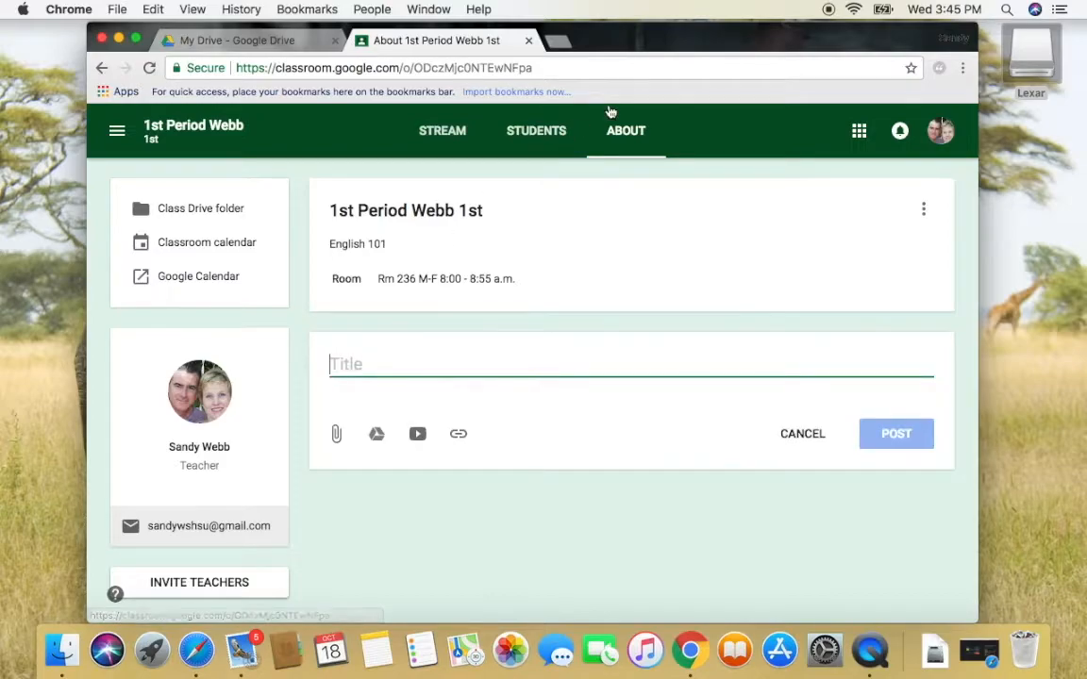
{"action": "left_click", "coordinate": [339, 435]}
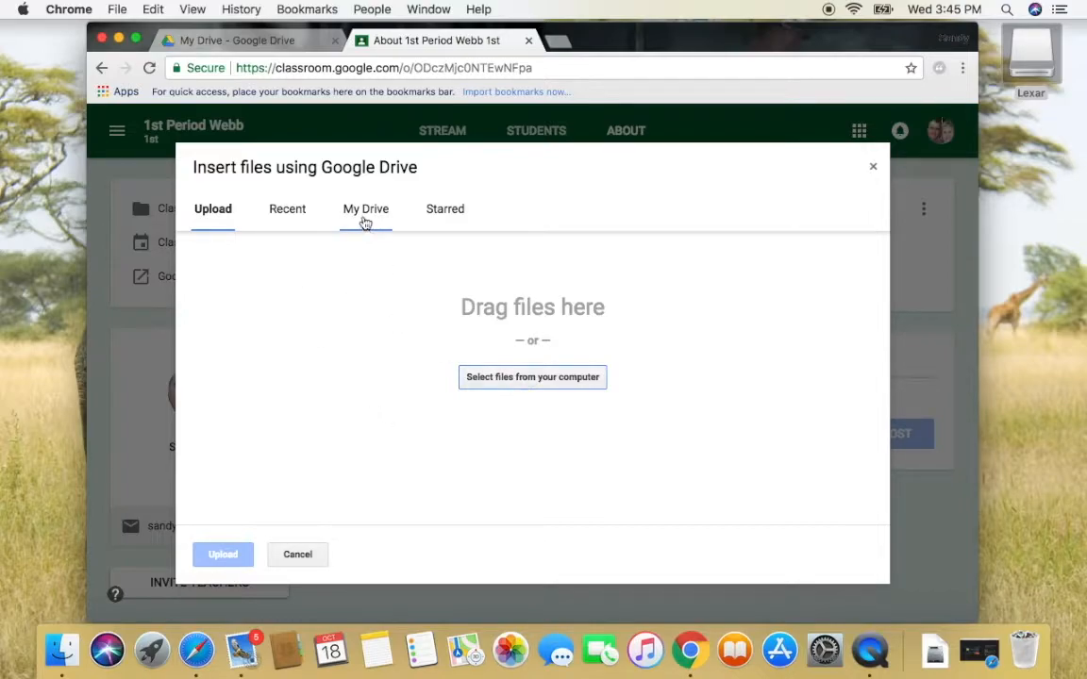
{"action": "left_click", "coordinate": [513, 384]}
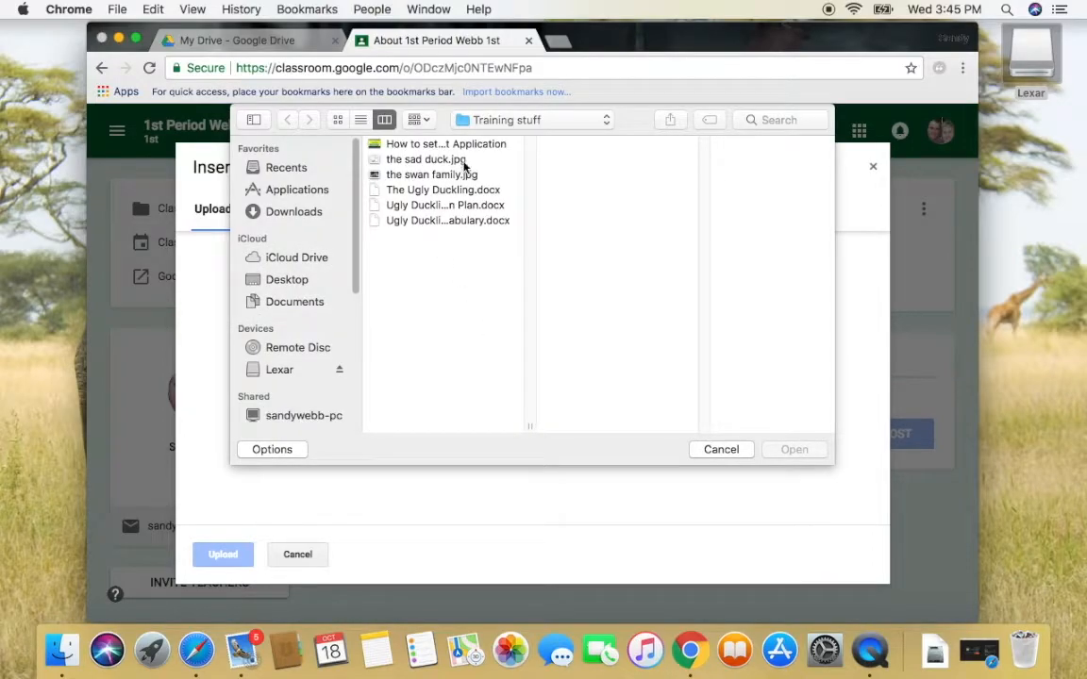
{"action": "left_click", "coordinate": [286, 377]}
{"action": "left_click", "coordinate": [378, 204]}
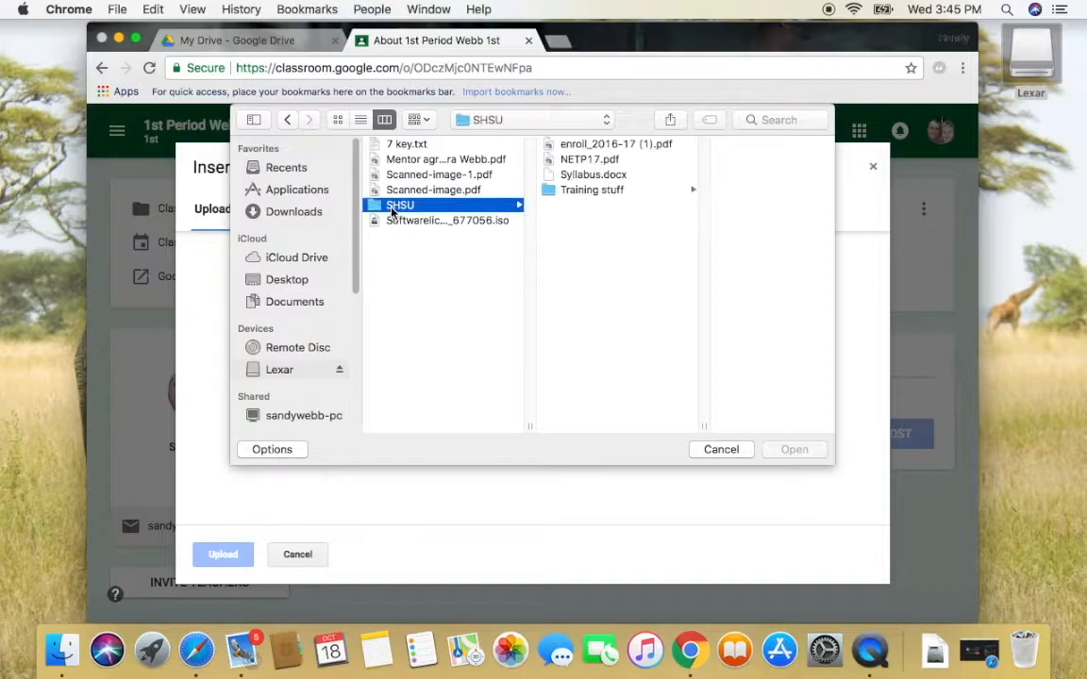
{"action": "left_click", "coordinate": [575, 177]}
{"action": "left_click", "coordinate": [779, 450]}
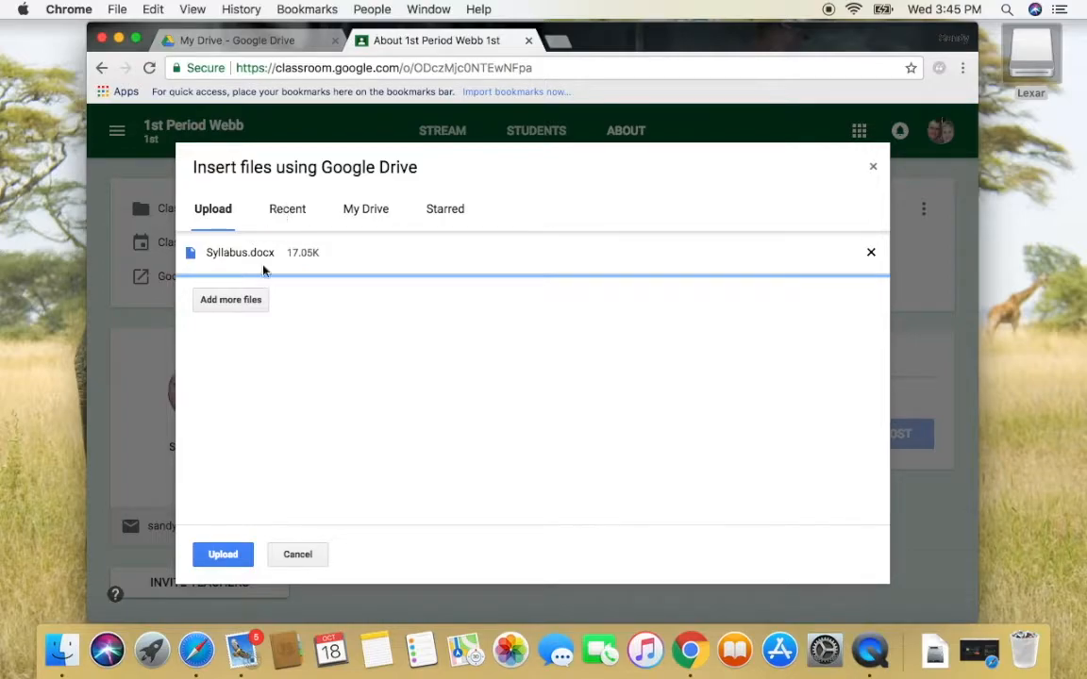
Add The Ugly Duckling.docx and Ugly Duckling Lesson Plan.docx from the Training stuff folder
{"action": "left_click", "coordinate": [247, 300]}
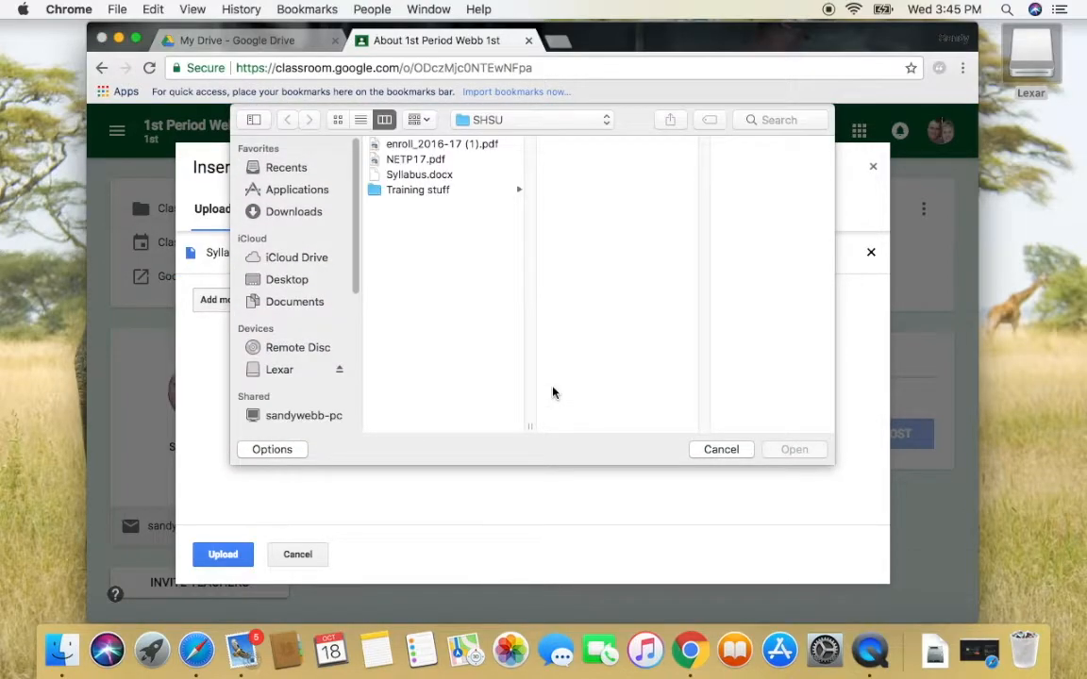
{"action": "left_click", "coordinate": [430, 192]}
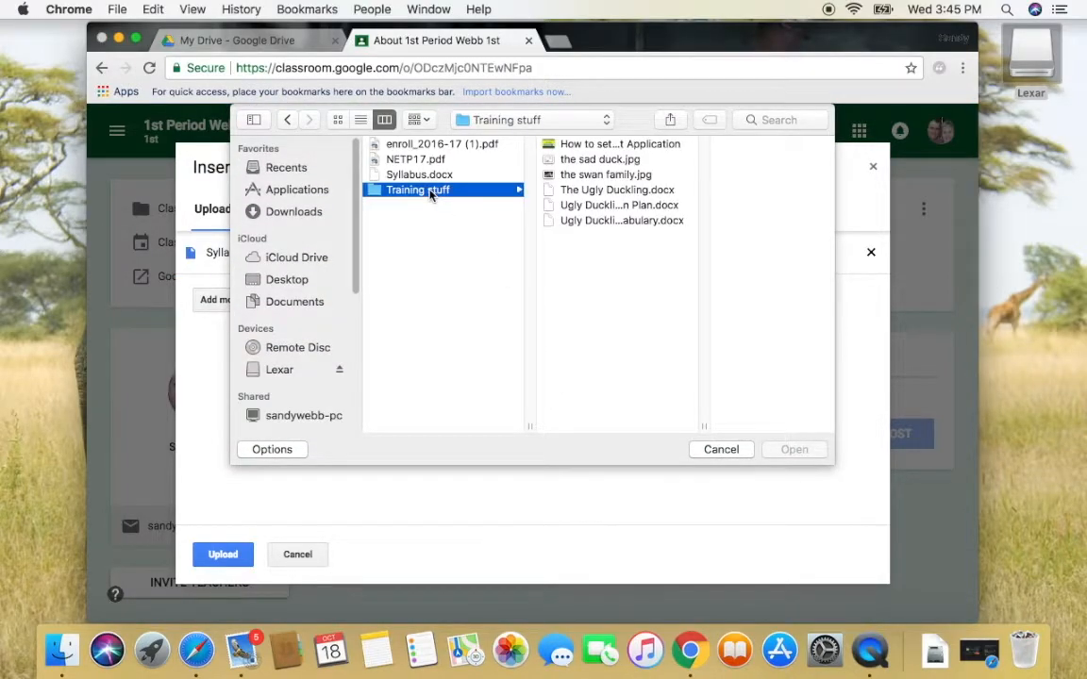
{"action": "left_click", "coordinate": [597, 195]}
{"action": "left_click", "coordinate": [597, 192]}
{"action": "left_click", "coordinate": [792, 449]}
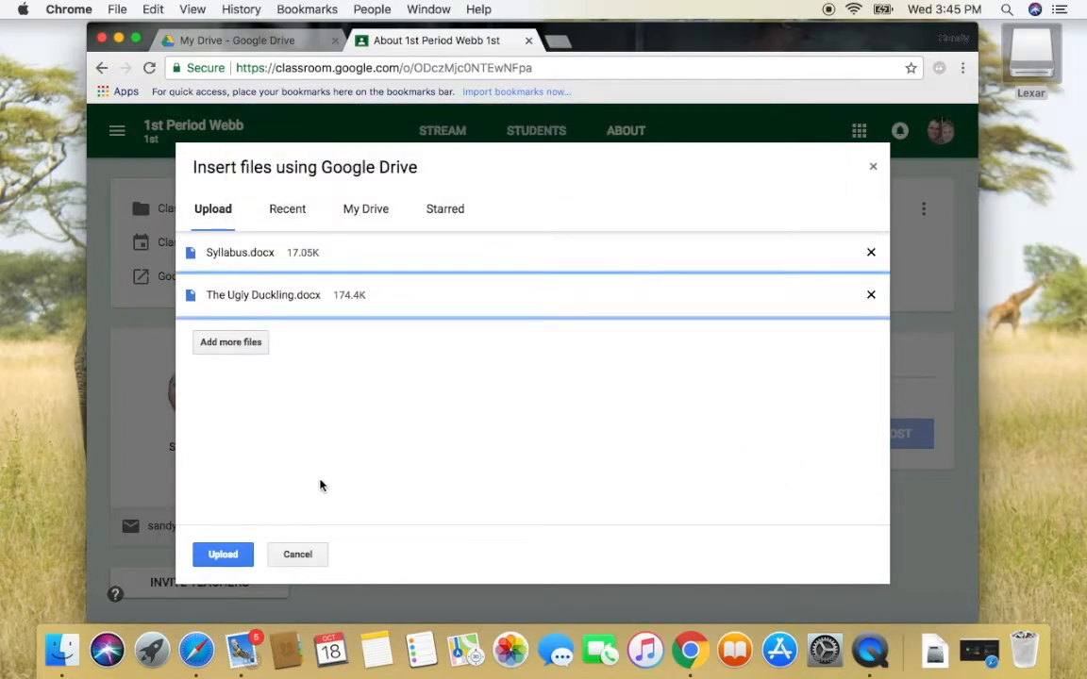
{"action": "left_click", "coordinate": [252, 347]}
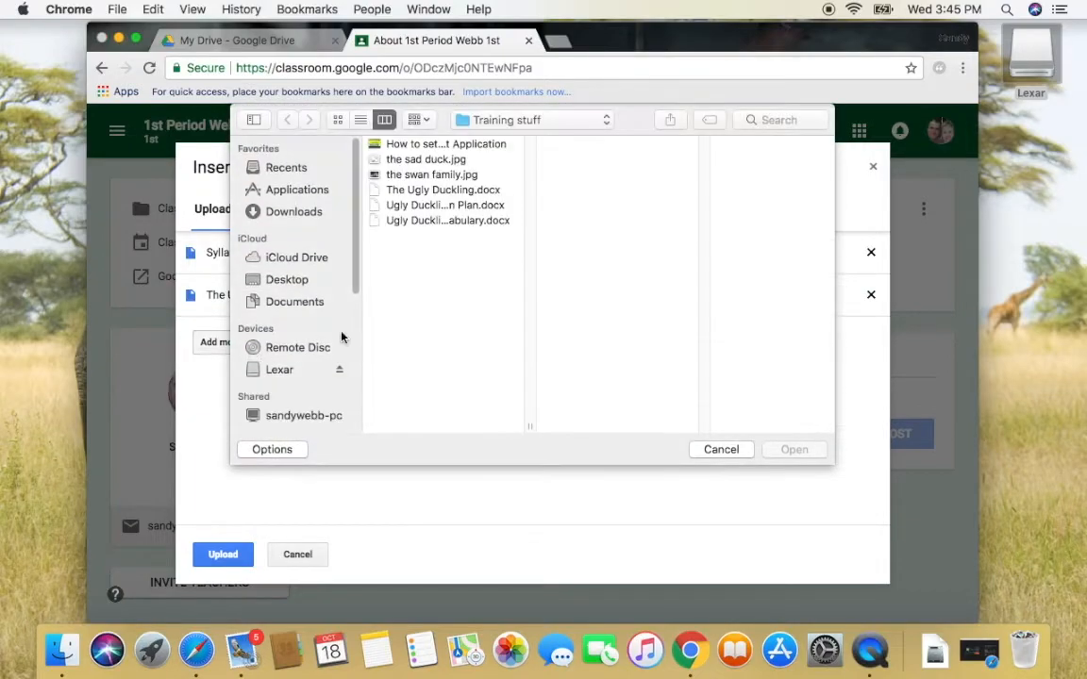
{"action": "left_click", "coordinate": [456, 206]}
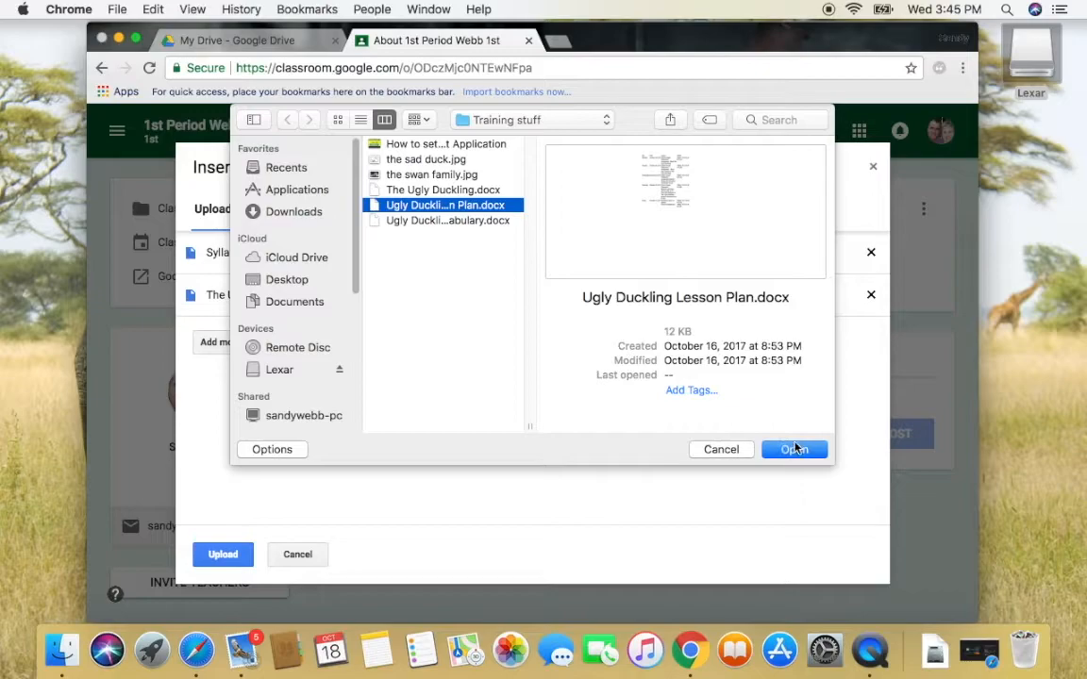
{"action": "left_click", "coordinate": [795, 449]}
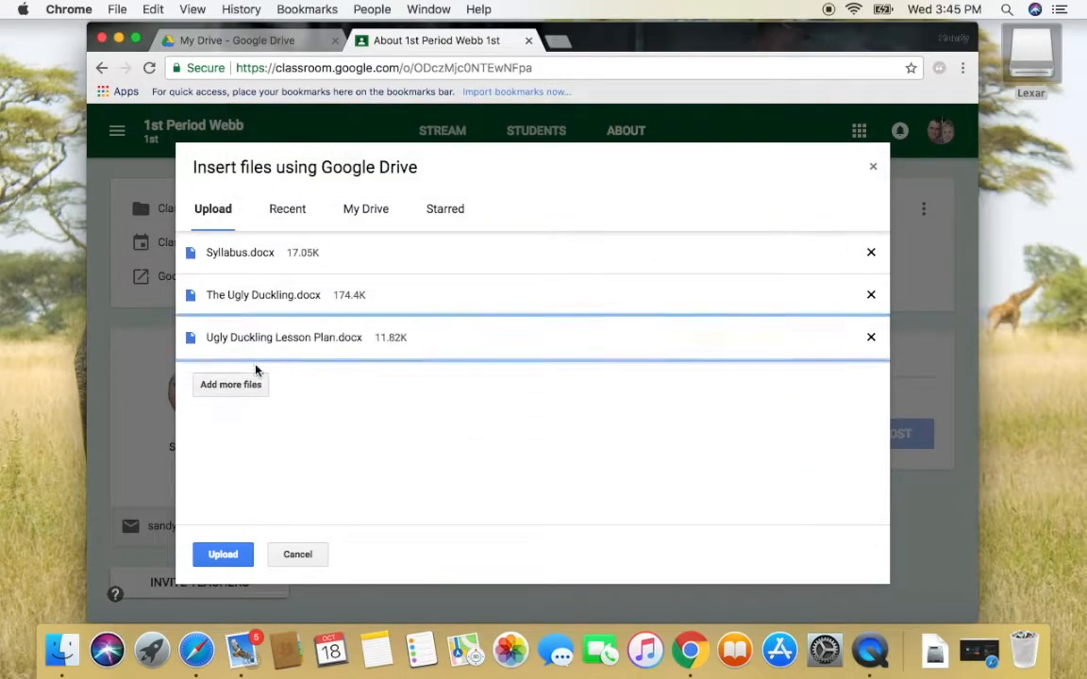
Add the Ugly Duckling vocabulary document, upload all four files, and open the class calendar
{"action": "left_click", "coordinate": [253, 396]}
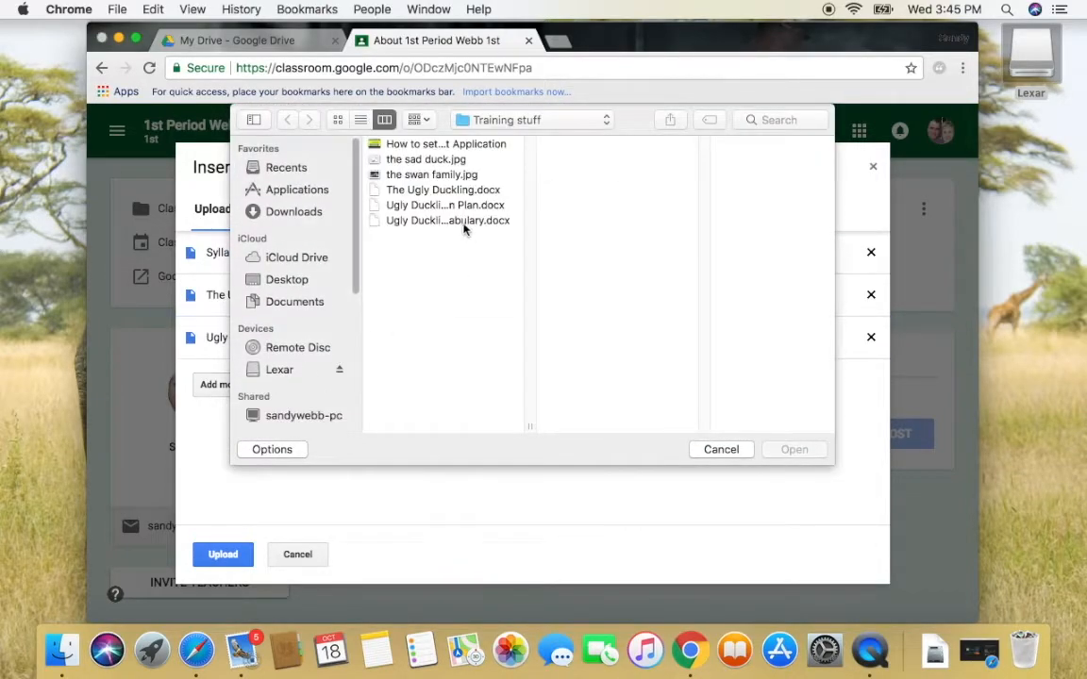
{"action": "left_click", "coordinate": [462, 221]}
{"action": "left_click", "coordinate": [790, 449]}
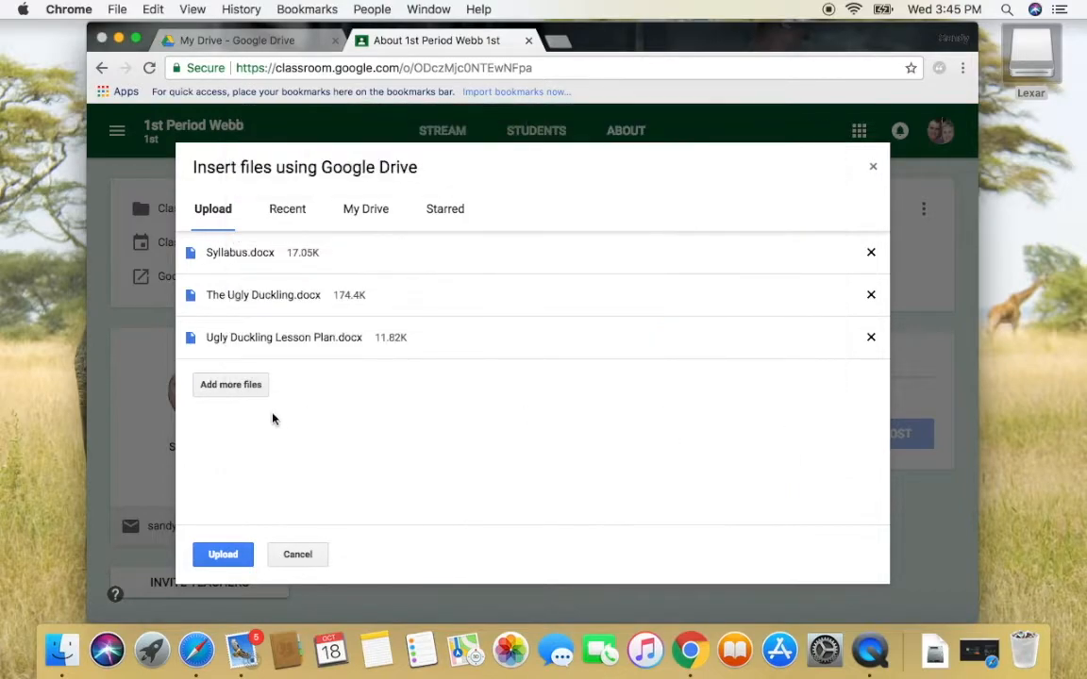
{"action": "left_click", "coordinate": [226, 560]}
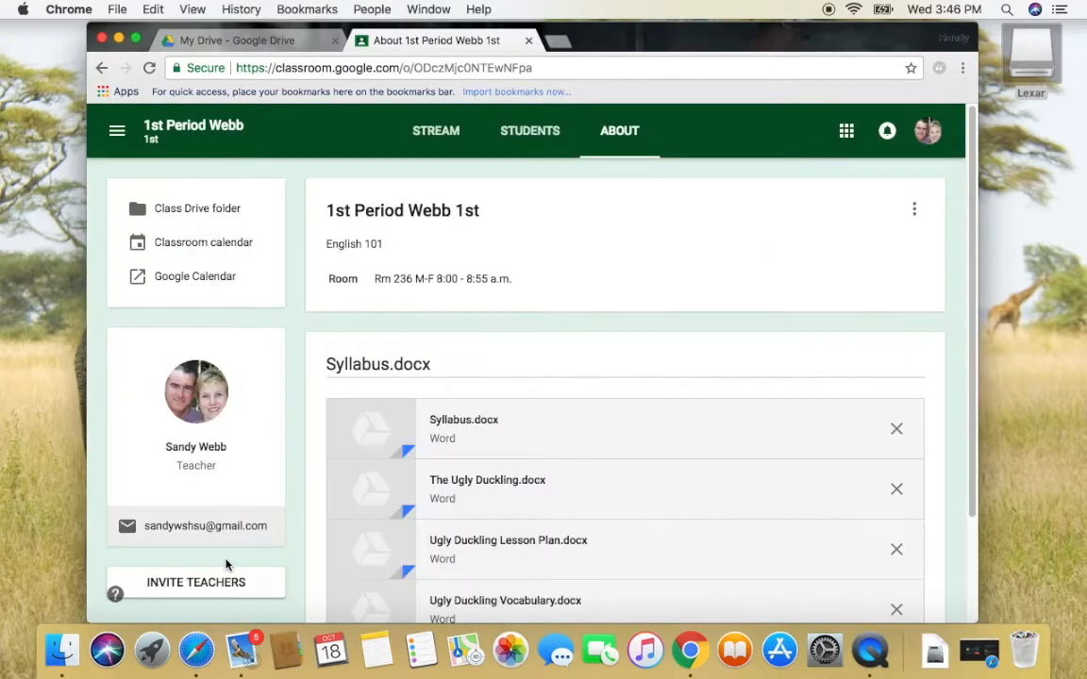
{"action": "left_click", "coordinate": [235, 252]}
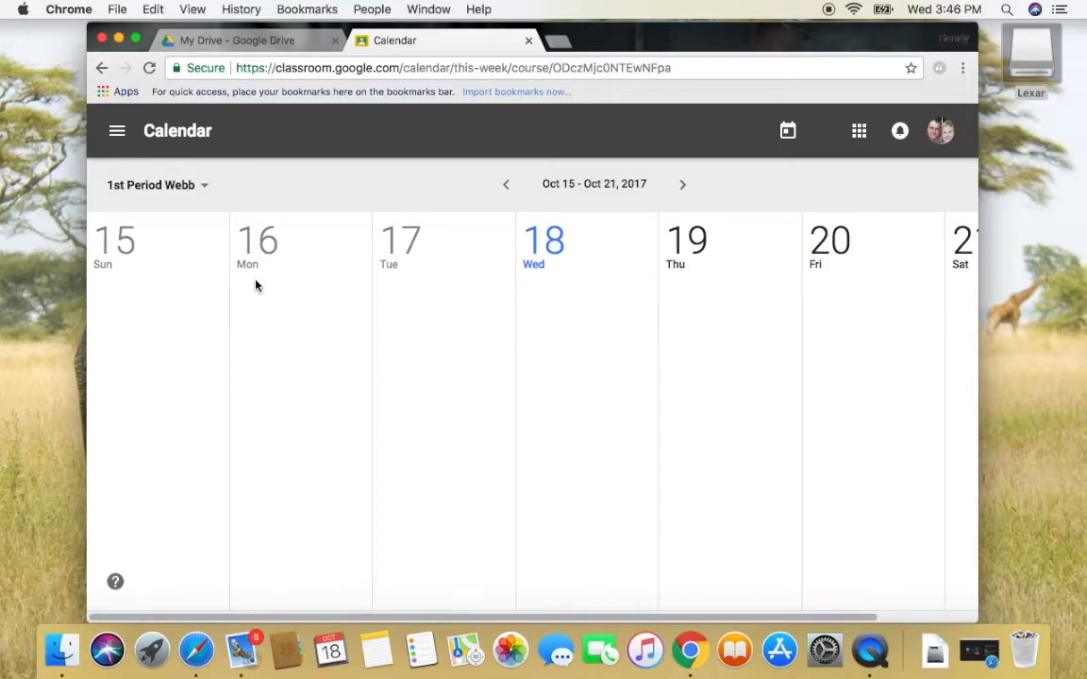
{"action": "left_click", "coordinate": [119, 138]}
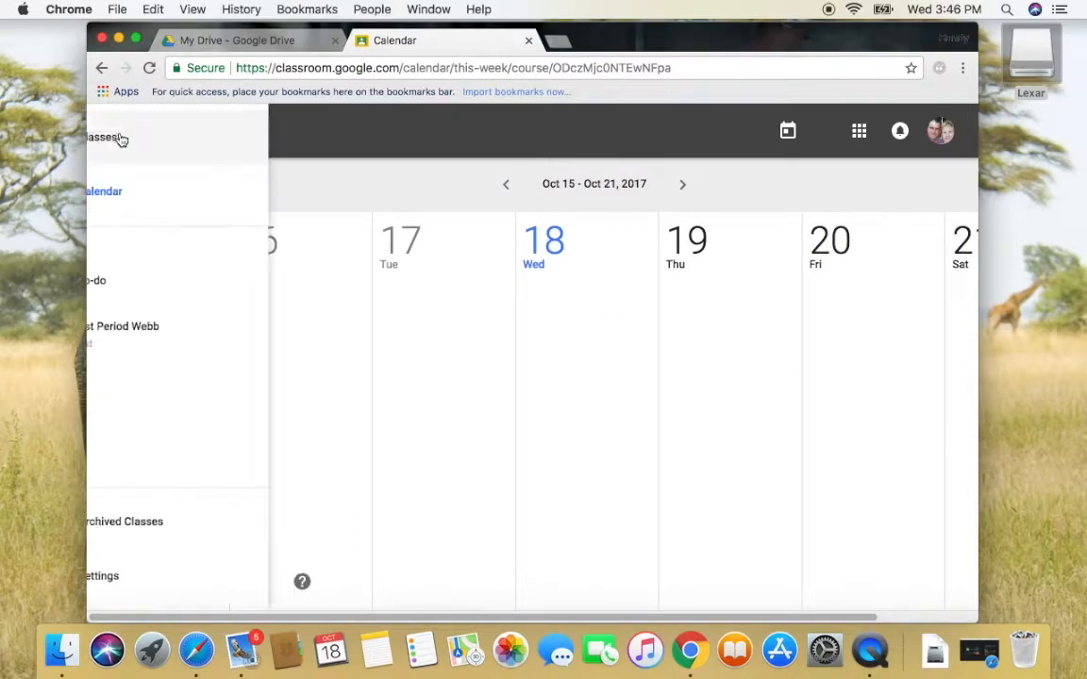
{"action": "left_click", "coordinate": [142, 140]}
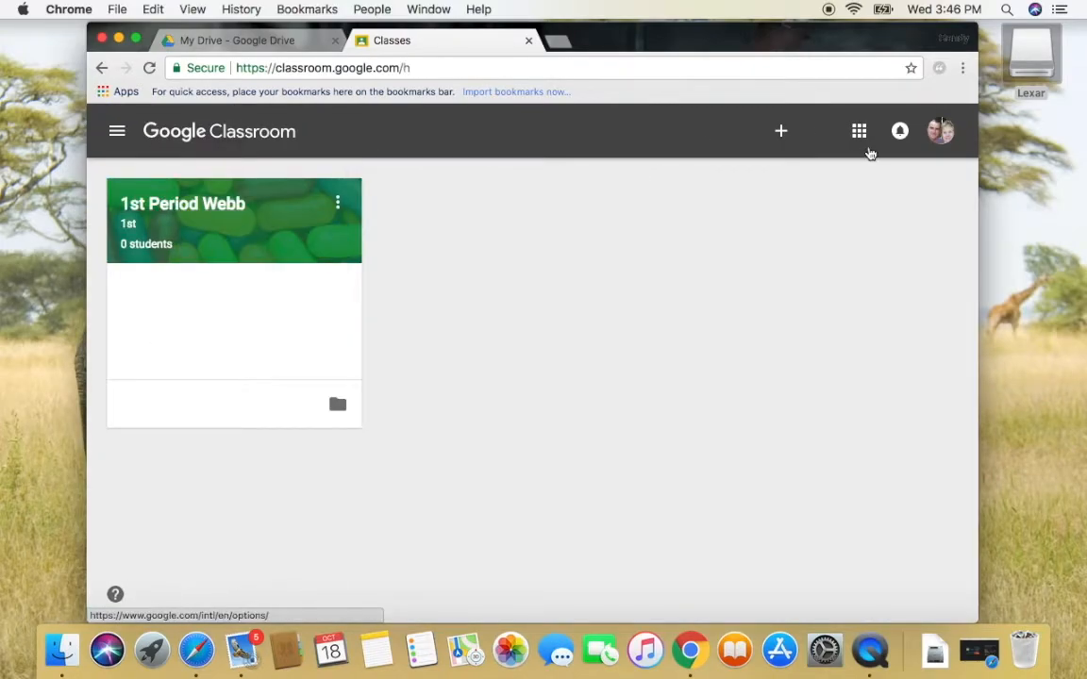
{"action": "left_click", "coordinate": [243, 213]}
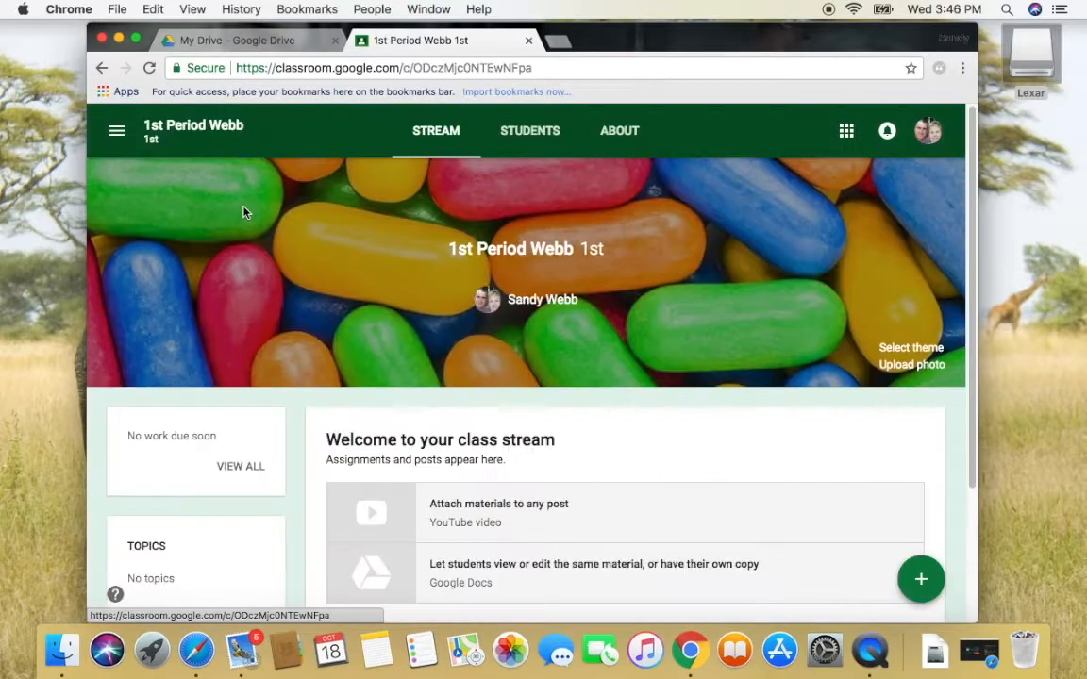
{"action": "left_click", "coordinate": [620, 131]}
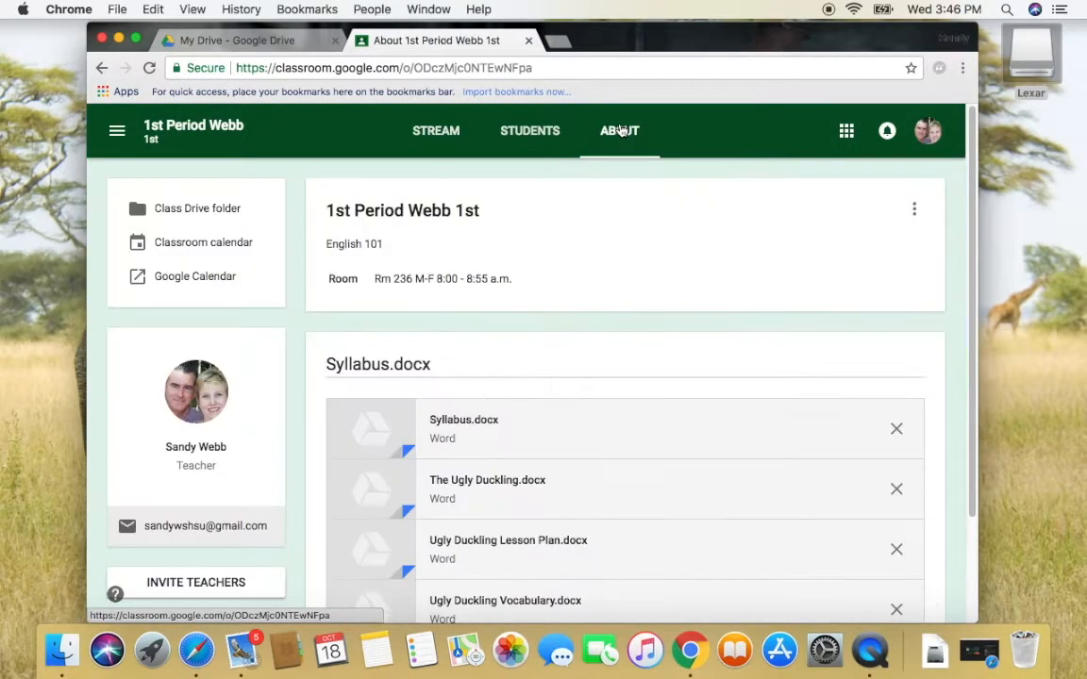
{"action": "scroll", "coordinate": [975, 404], "scroll_direction": "down", "scroll_amount": 3}
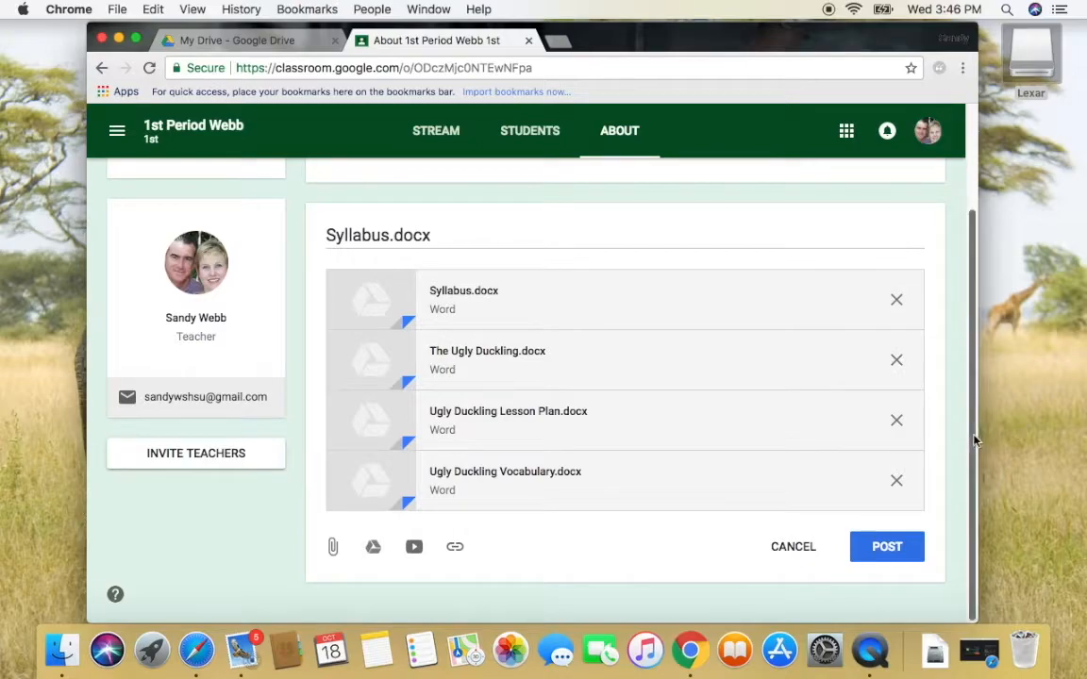
{"action": "scroll", "coordinate": [974, 434], "scroll_direction": "up", "scroll_amount": 1}
{"action": "scroll", "coordinate": [975, 434], "scroll_direction": "up", "scroll_amount": 3}
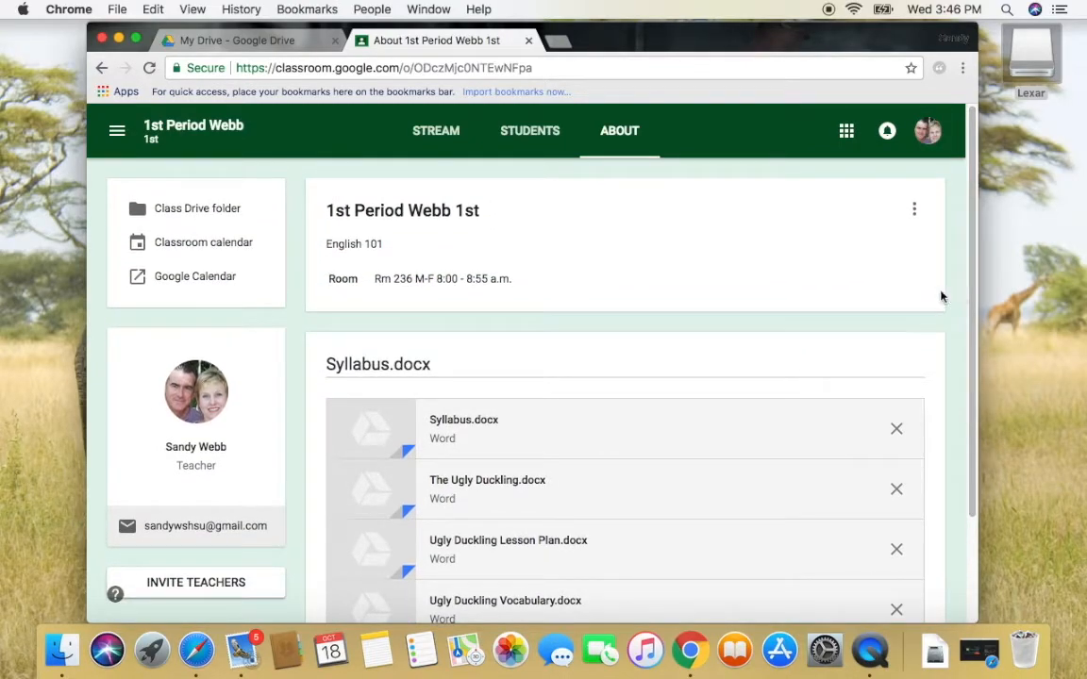
View the empty 1st Period Webb 1st Drive folder, close its tab, and go to the Students page
{"action": "left_click", "coordinate": [202, 217]}
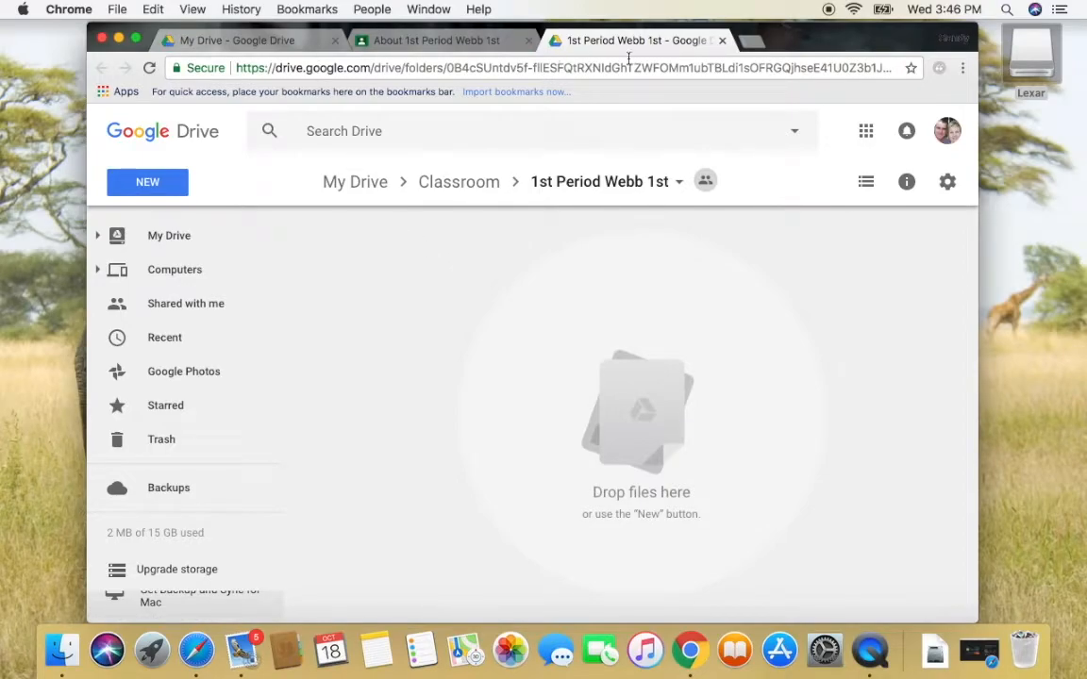
{"action": "left_click", "coordinate": [722, 39]}
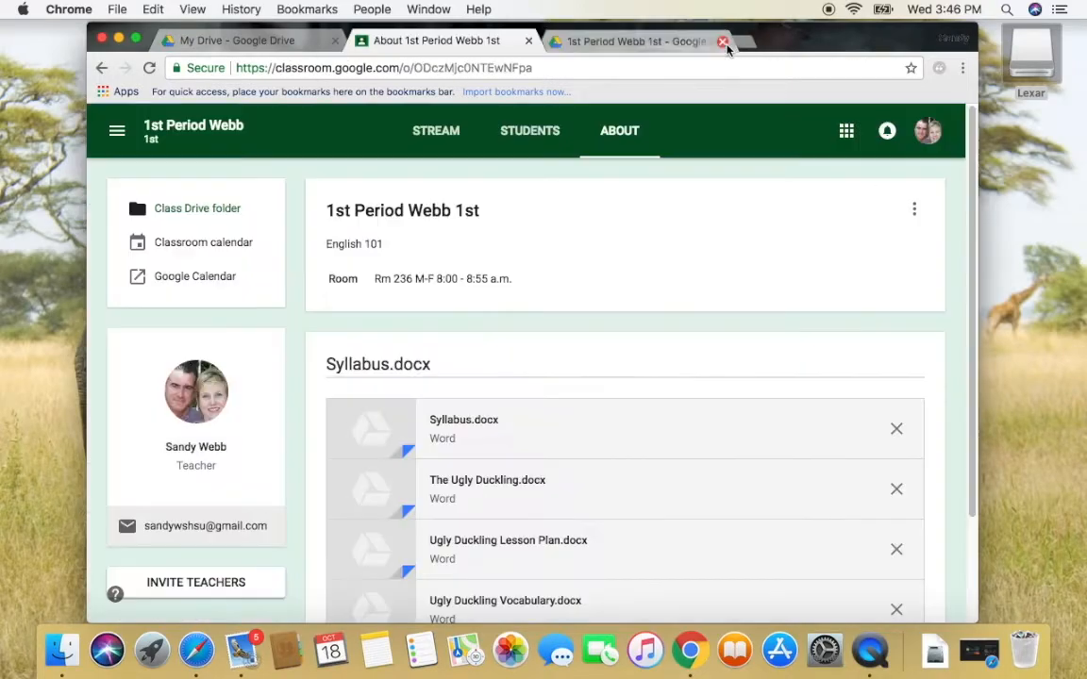
{"action": "left_click", "coordinate": [538, 137]}
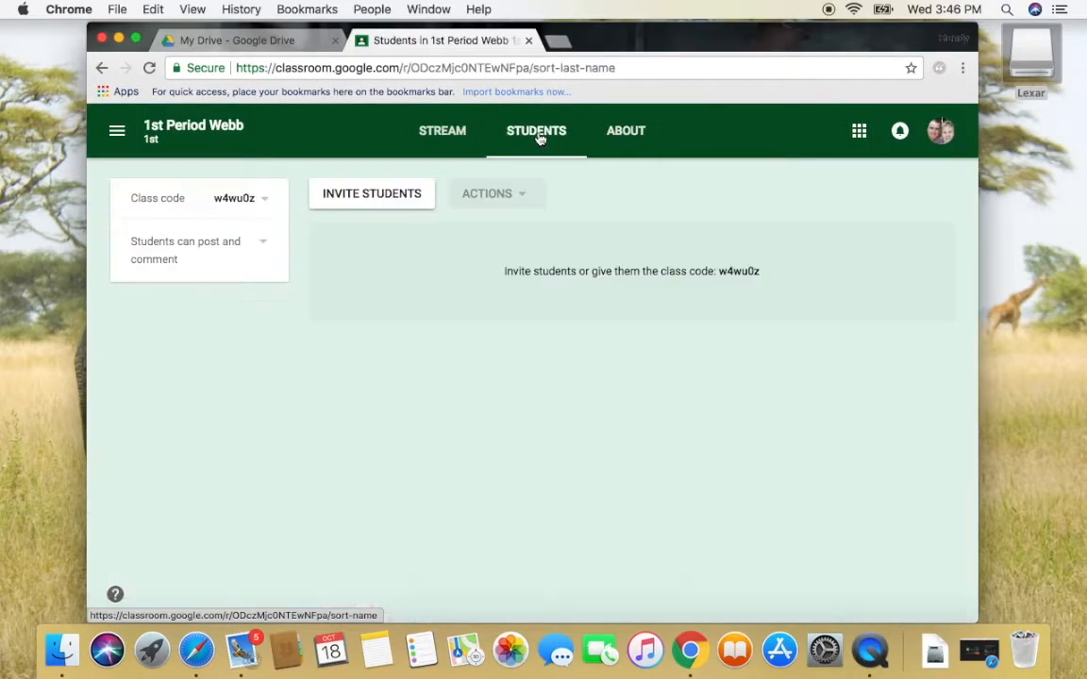
Enter the student's e-mail address as a recipient and send the class invitation
{"action": "left_click", "coordinate": [389, 200]}
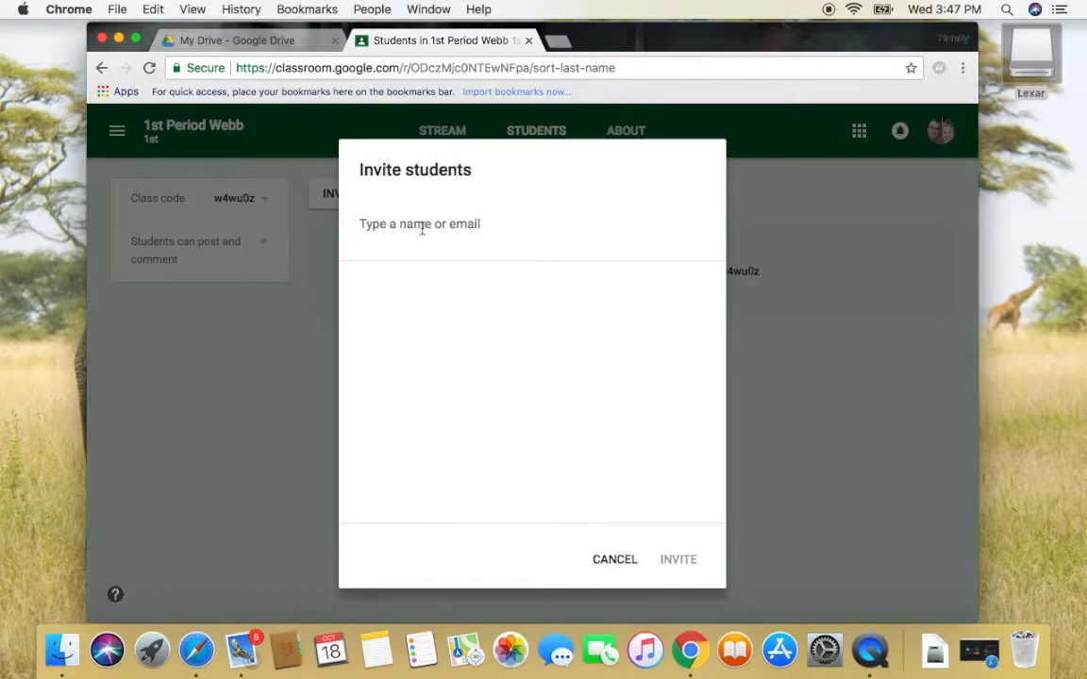
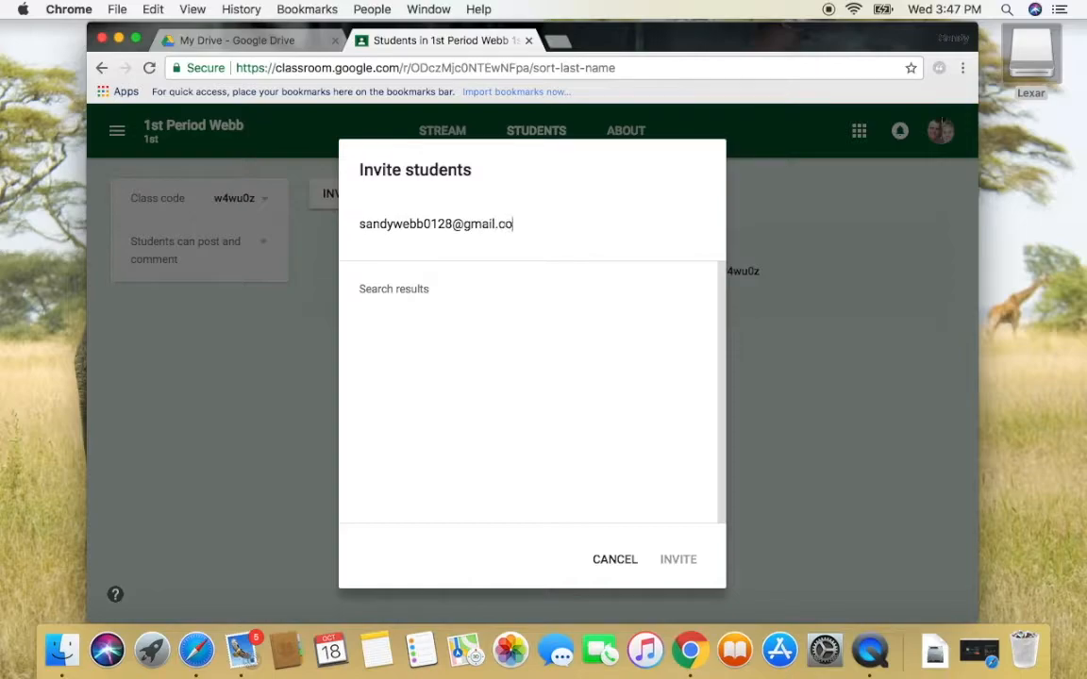
{"action": "left_click", "coordinate": [501, 342]}
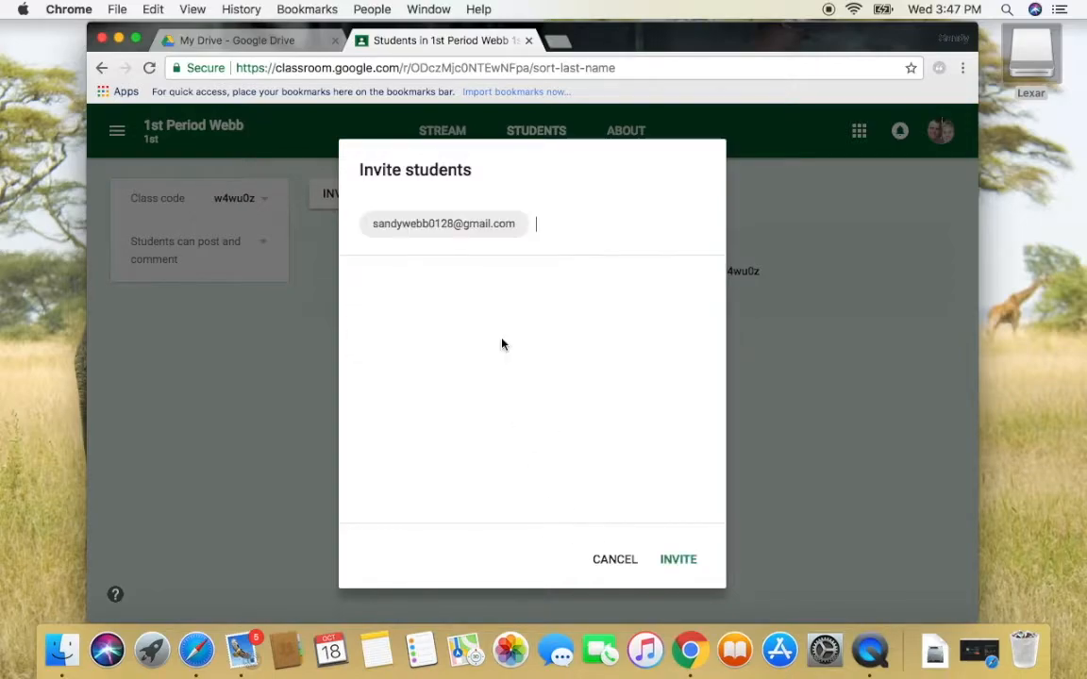
{"action": "left_click", "coordinate": [676, 559]}
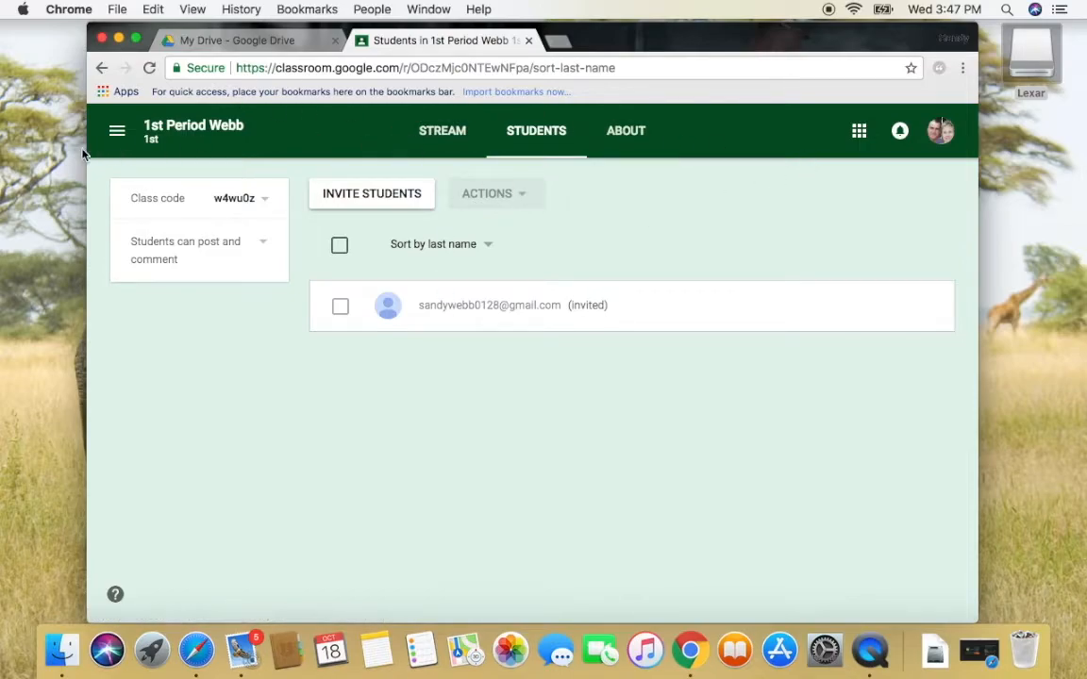
Return to the class list, start a new class, and acknowledge the not-at-a-school notice
{"action": "left_click", "coordinate": [115, 141]}
{"action": "left_click", "coordinate": [146, 139]}
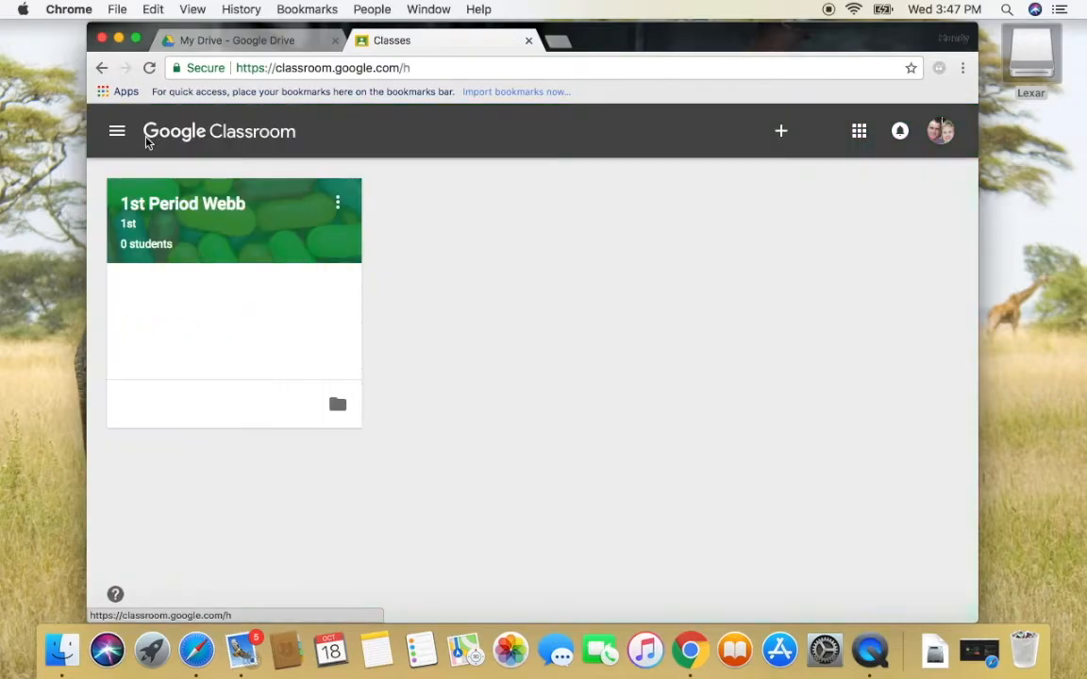
{"action": "left_click", "coordinate": [780, 131]}
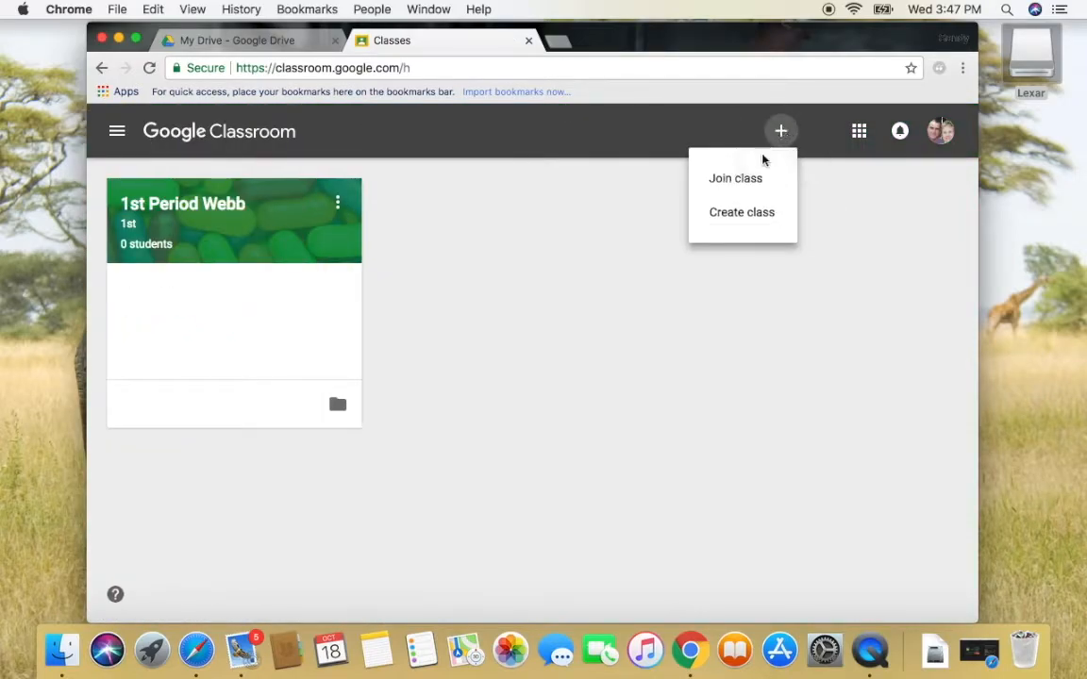
{"action": "left_click", "coordinate": [741, 213]}
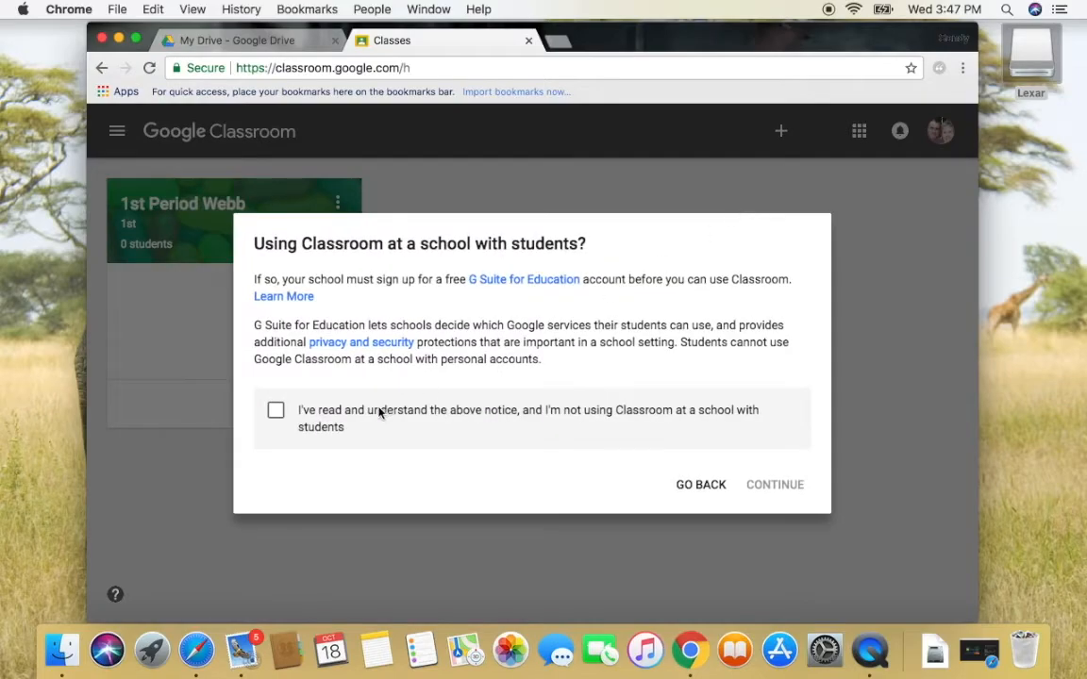
{"action": "left_click", "coordinate": [275, 409]}
{"action": "left_click", "coordinate": [788, 484]}
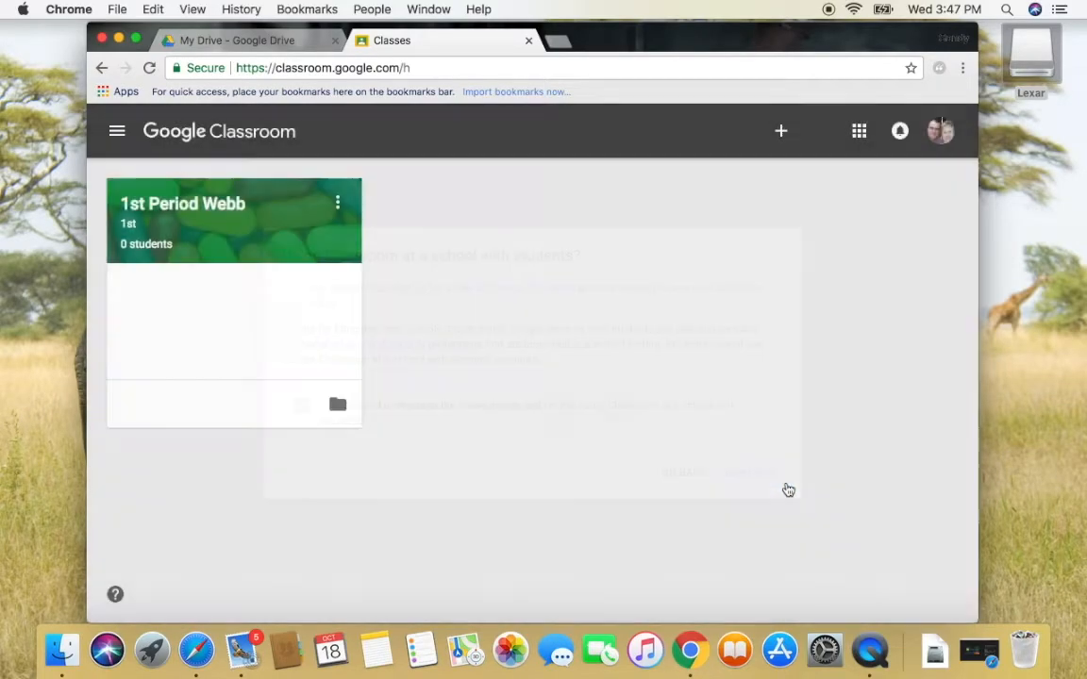
Enter class name '2nd Period Webb', section 2nd and subject English, then create the class
{"action": "type", "text": "2nd "}
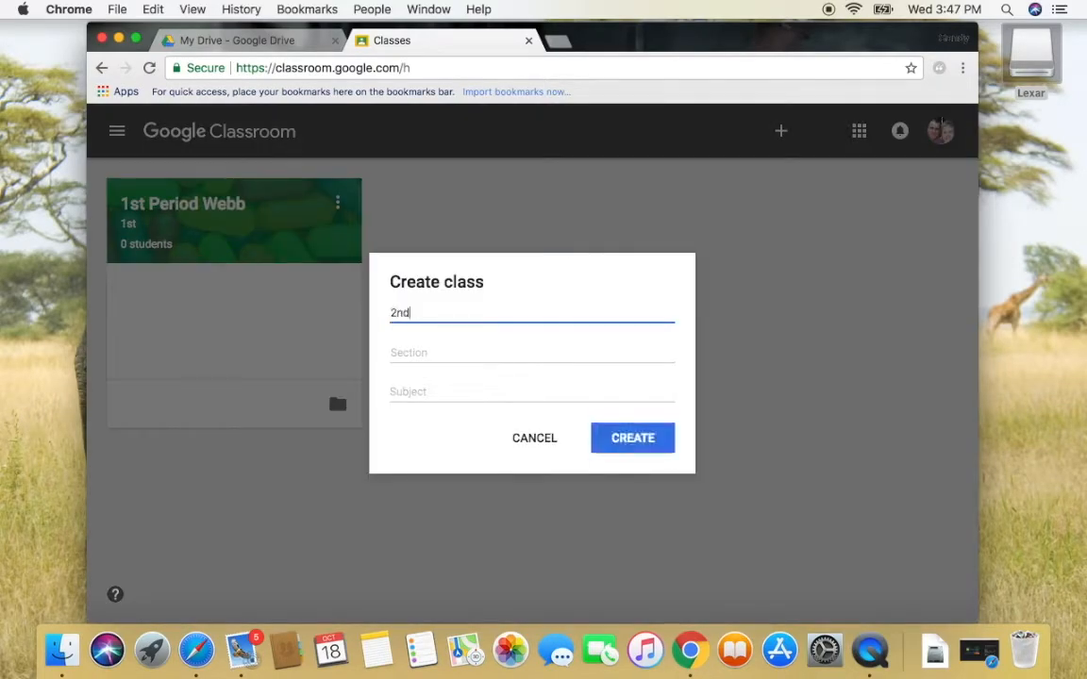
{"action": "type", "text": "Period Webb"}
{"action": "key", "text": "Tab"}
{"action": "type", "text": "2nd"}
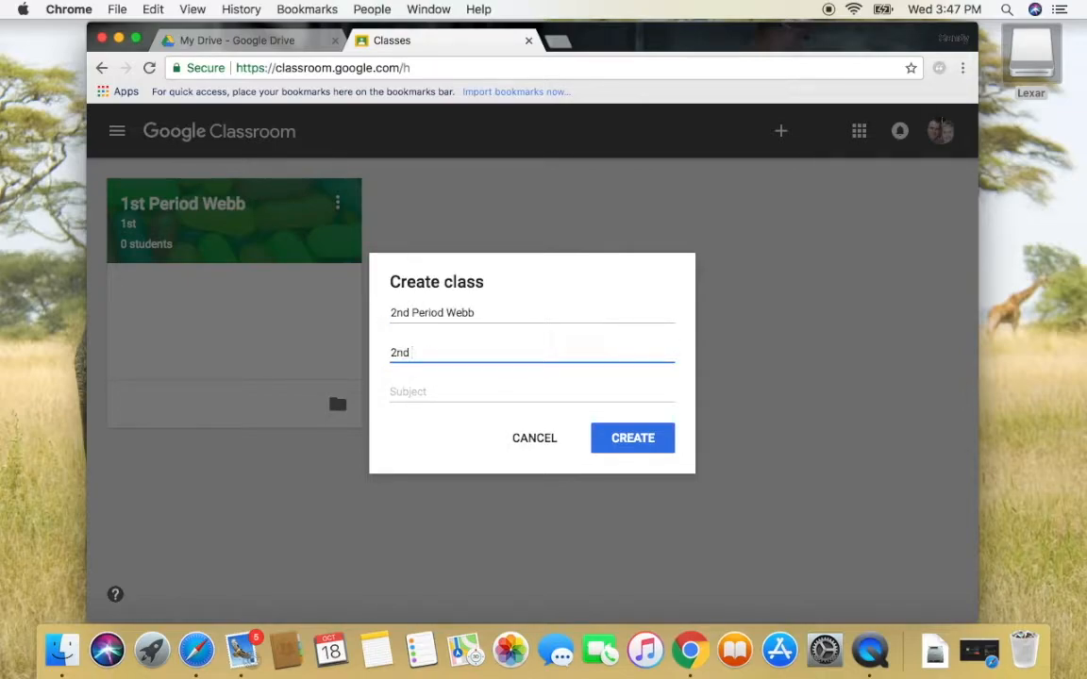
{"action": "key", "text": "Tab"}
{"action": "type", "text": "engl"}
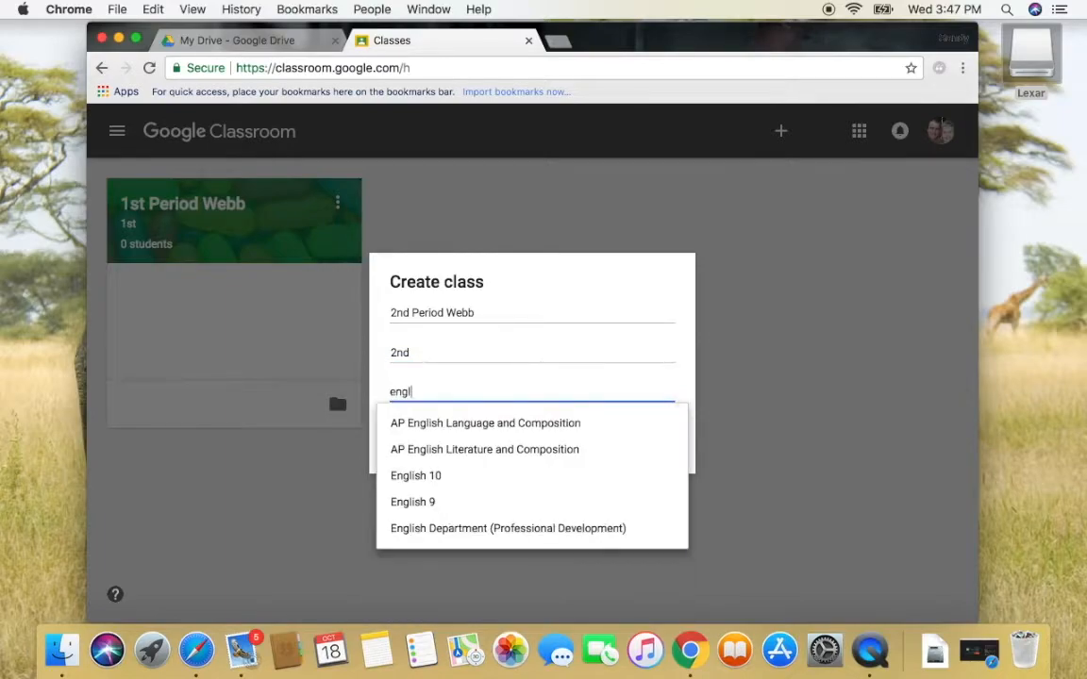
{"action": "key", "text": "BackSpace"}
{"action": "key", "text": "BackSpace"}
{"action": "key", "text": "BackSpace"}
{"action": "key", "text": "BackSpace"}
{"action": "type", "text": "English"}
{"action": "left_click", "coordinate": [1008, 430]}
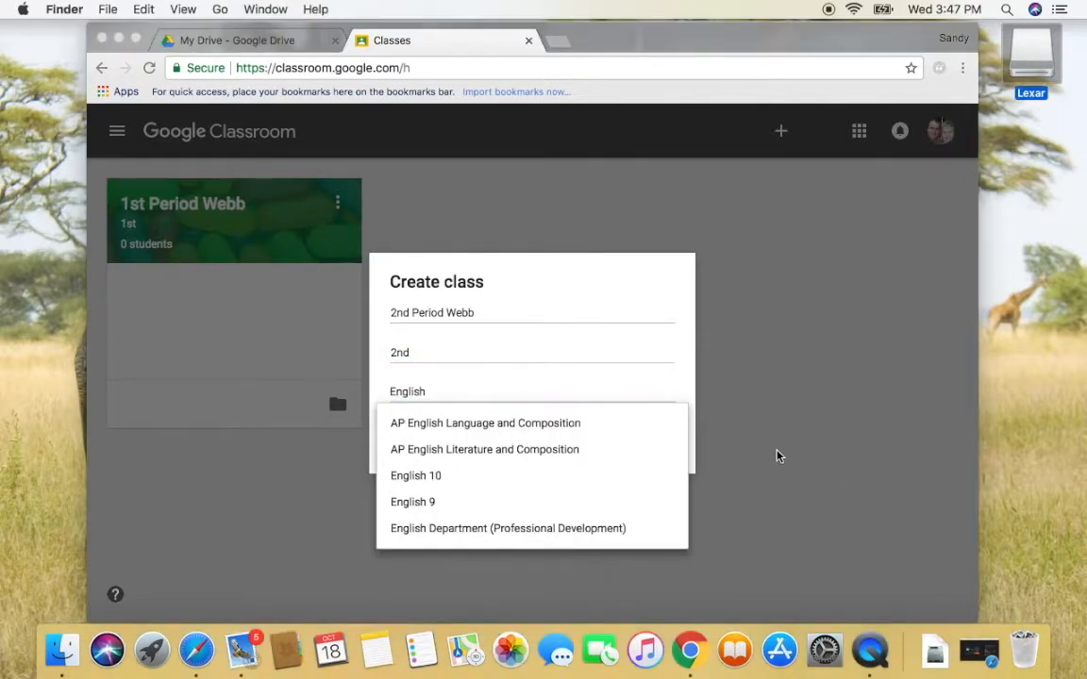
{"action": "left_click", "coordinate": [631, 365]}
{"action": "left_click", "coordinate": [788, 400]}
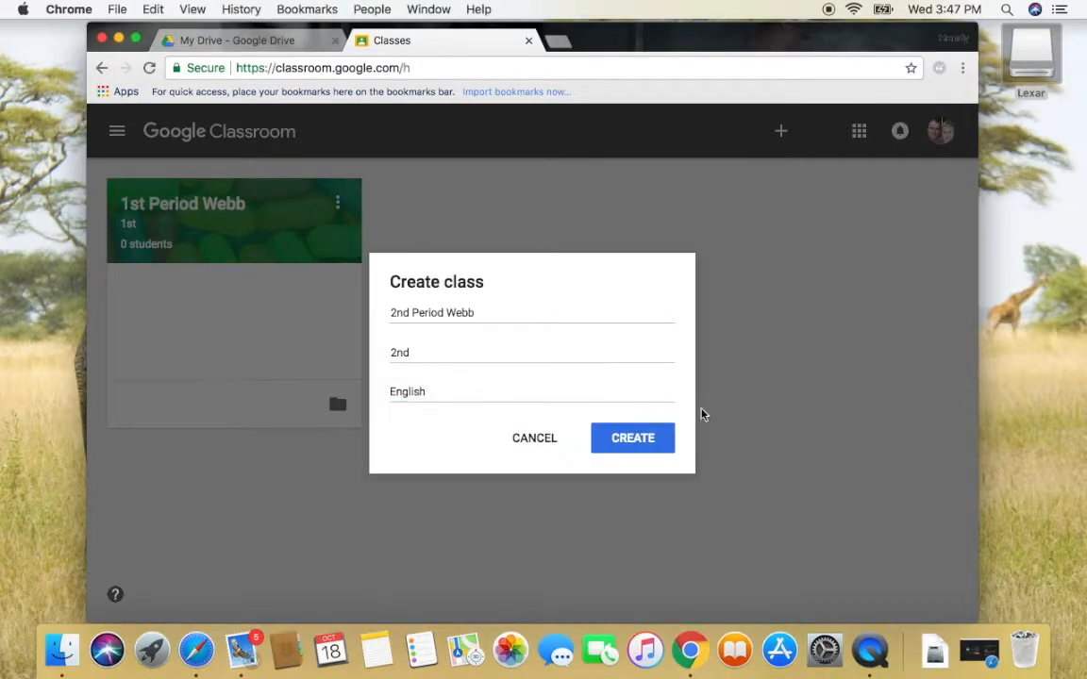
{"action": "left_click", "coordinate": [644, 453]}
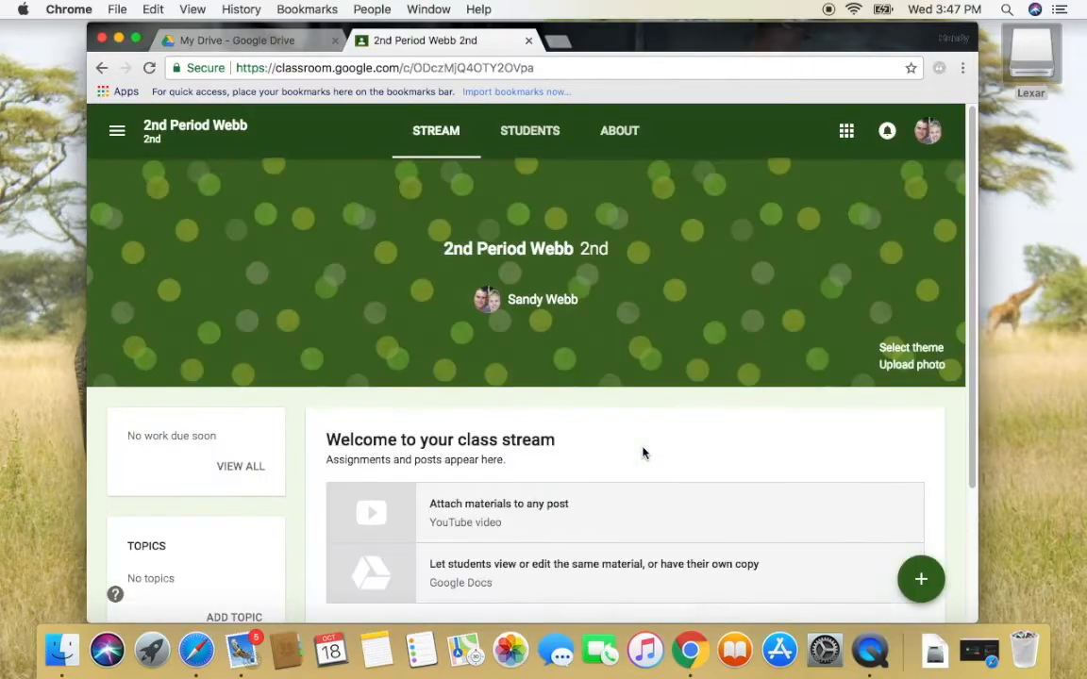
Apply the purple bubbles gallery theme to 2nd Period Webb and view its About page
{"action": "left_click", "coordinate": [897, 349]}
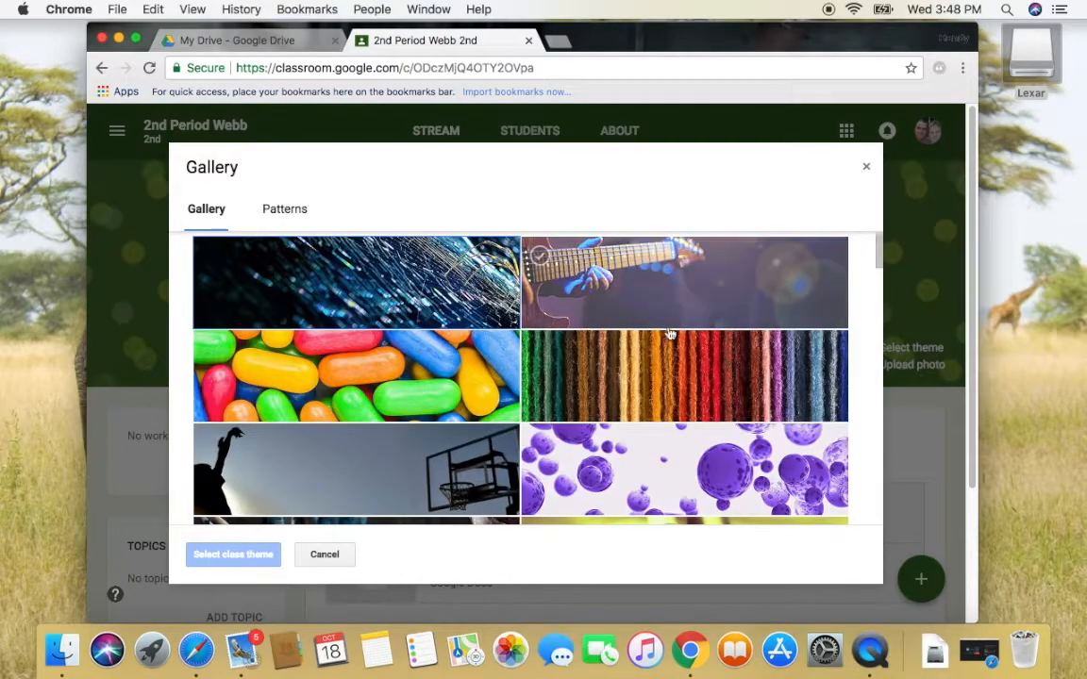
{"action": "left_click", "coordinate": [665, 483]}
{"action": "left_click", "coordinate": [263, 560]}
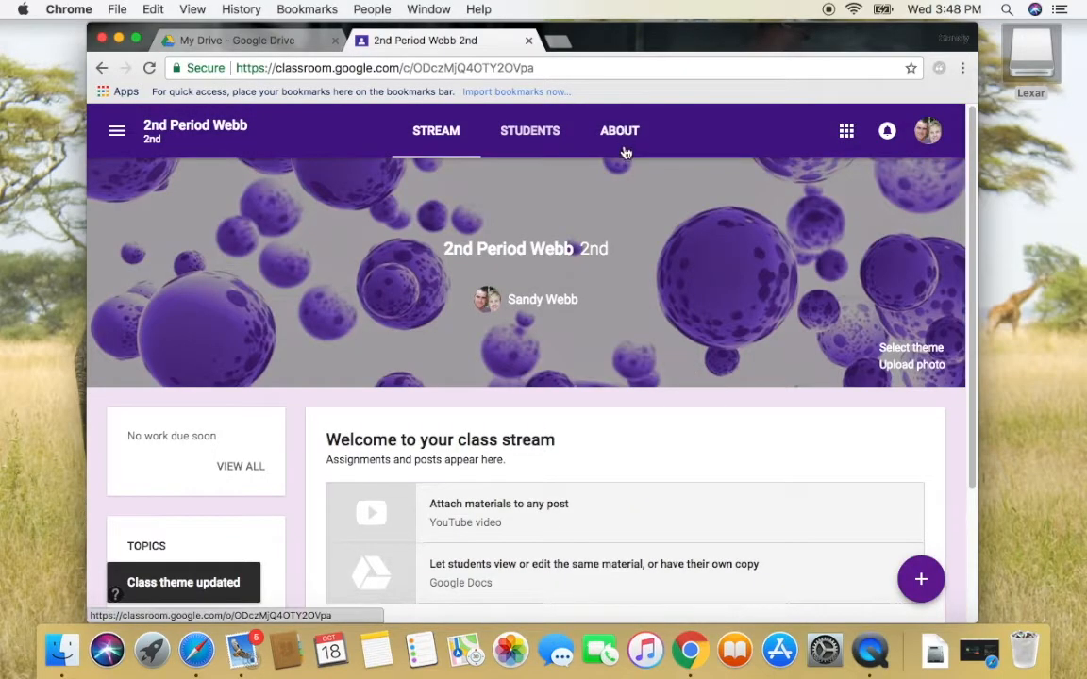
{"action": "left_click", "coordinate": [624, 150]}
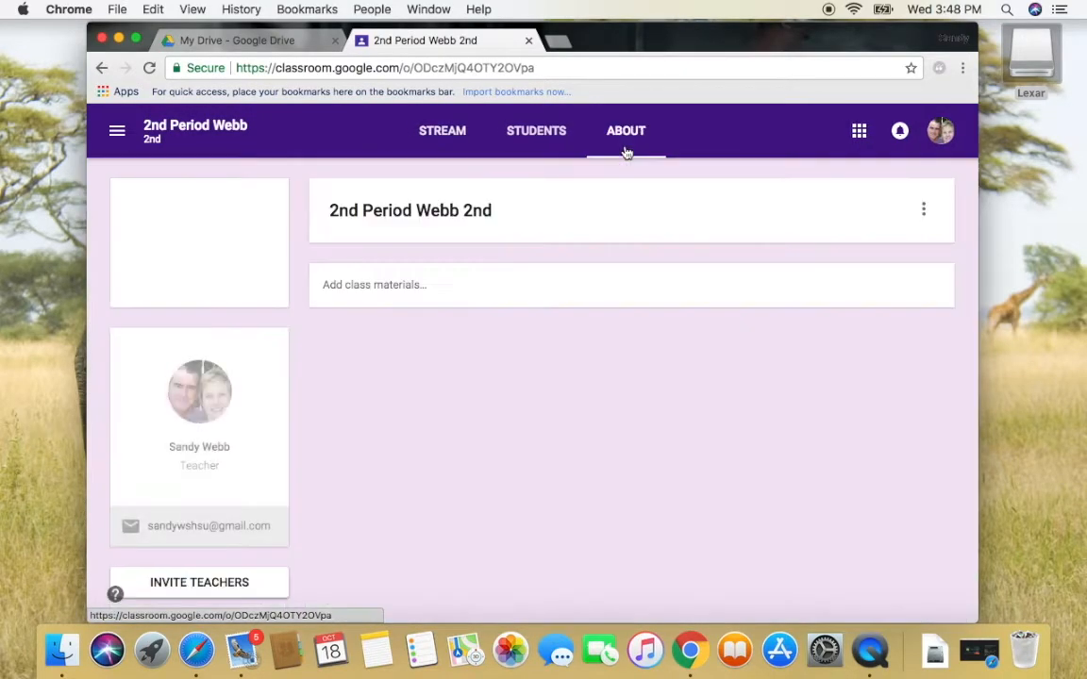
Edit the class to add description '2nd Period english' and room 'Room 236 M-F 9:00-9:55 am', then save
{"action": "left_click", "coordinate": [924, 209]}
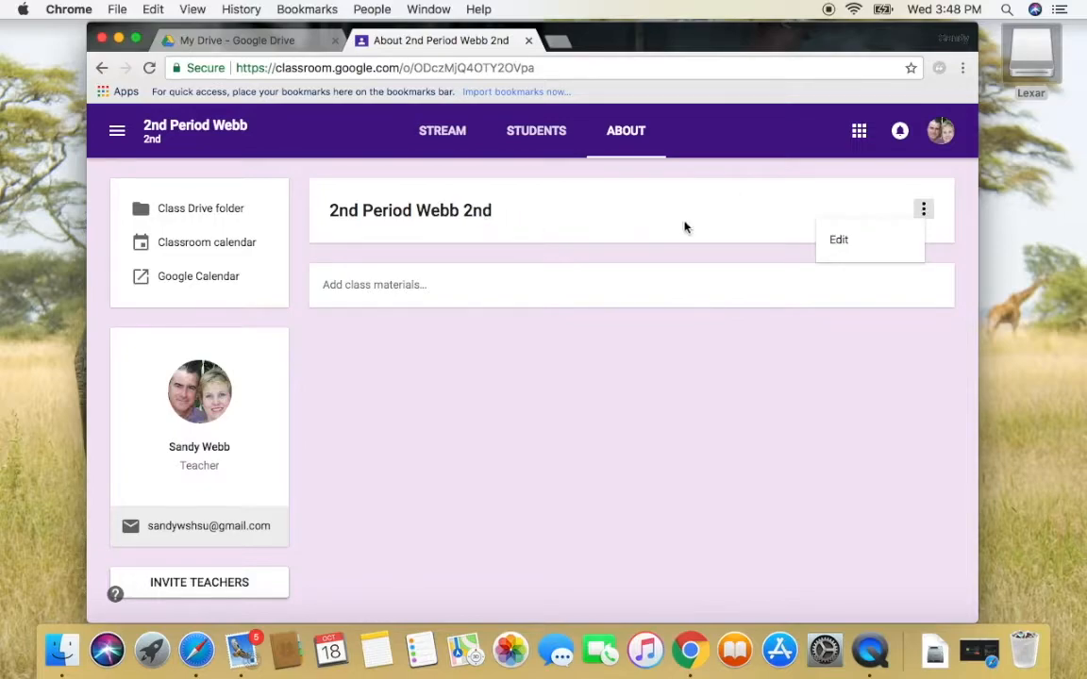
{"action": "left_click", "coordinate": [835, 244]}
{"action": "left_click", "coordinate": [493, 247]}
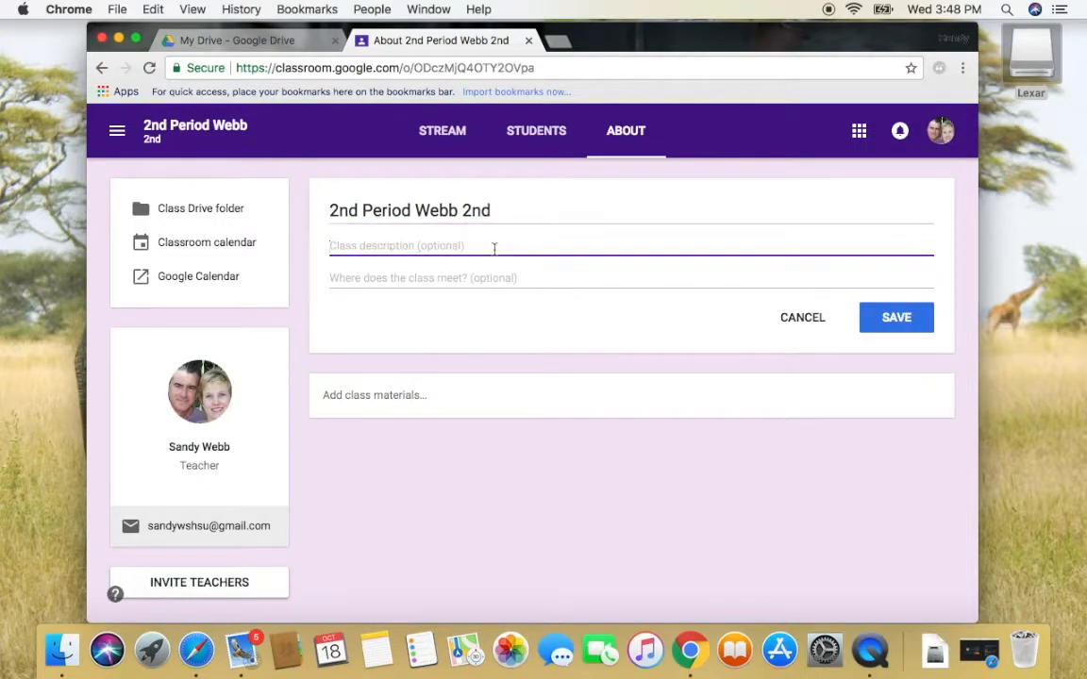
{"action": "type", "text": "2n"}
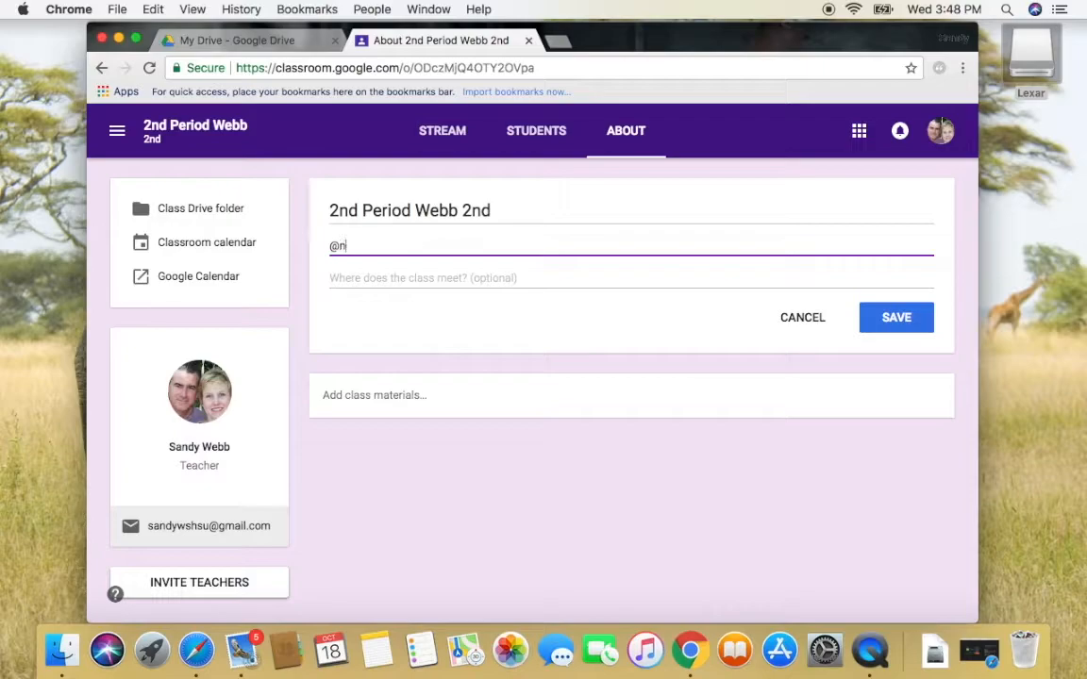
{"action": "type", "text": "d Period english"}
{"action": "key", "text": "Tab"}
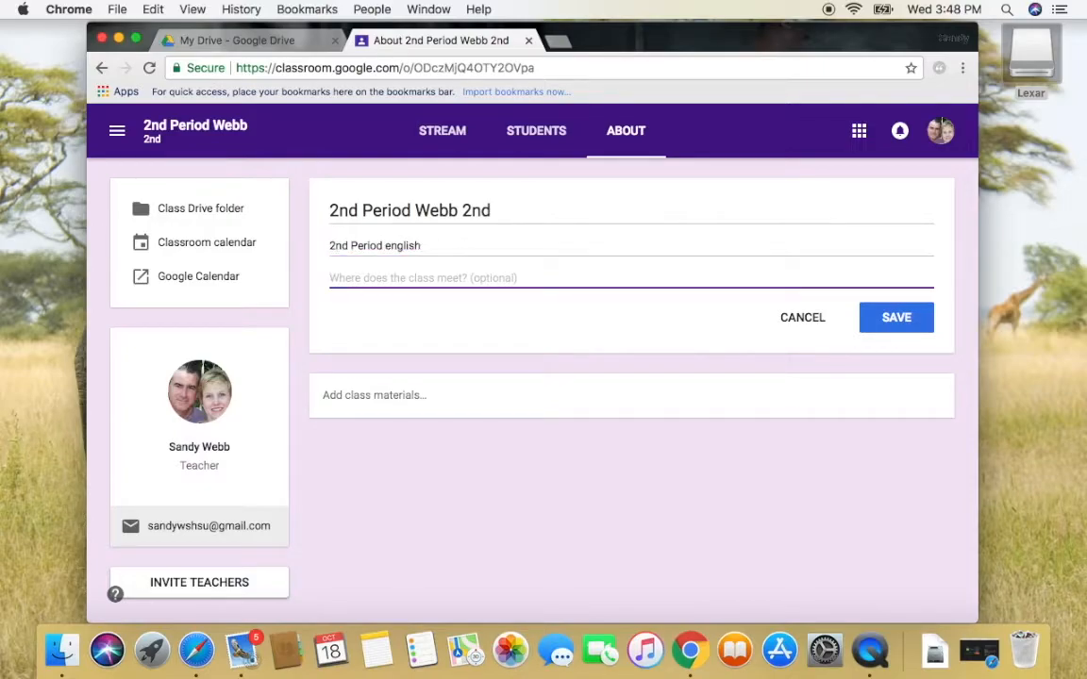
{"action": "type", "text": "Room 23"}
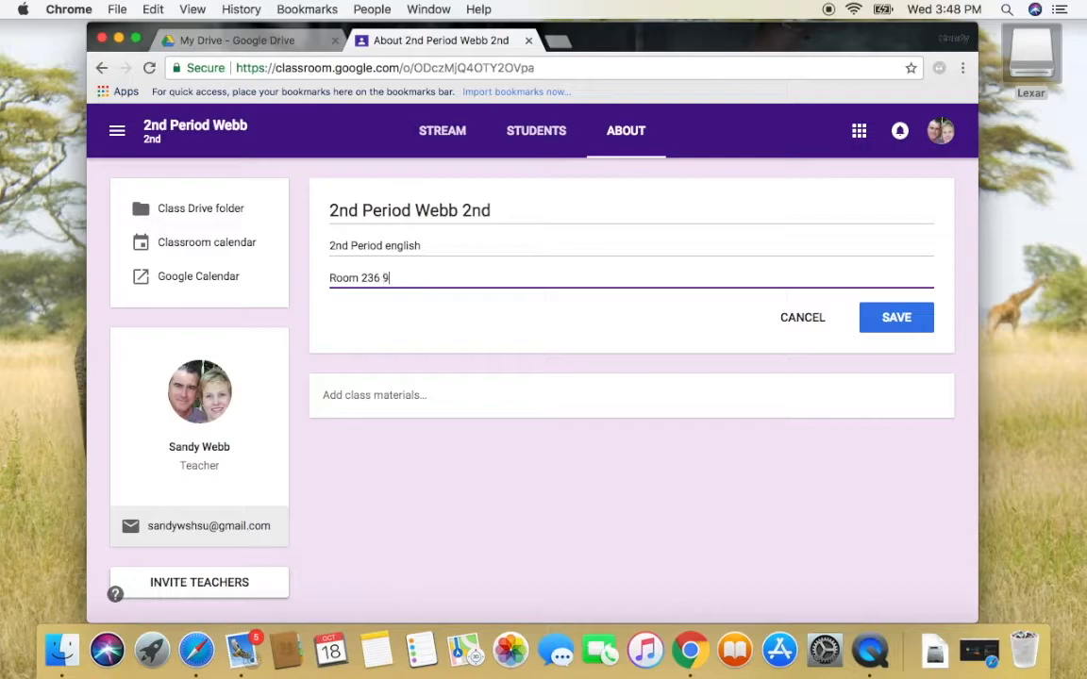
{"action": "type", "text": "6 M-F 9:00-9:55 am"}
{"action": "left_click", "coordinate": [884, 320]}
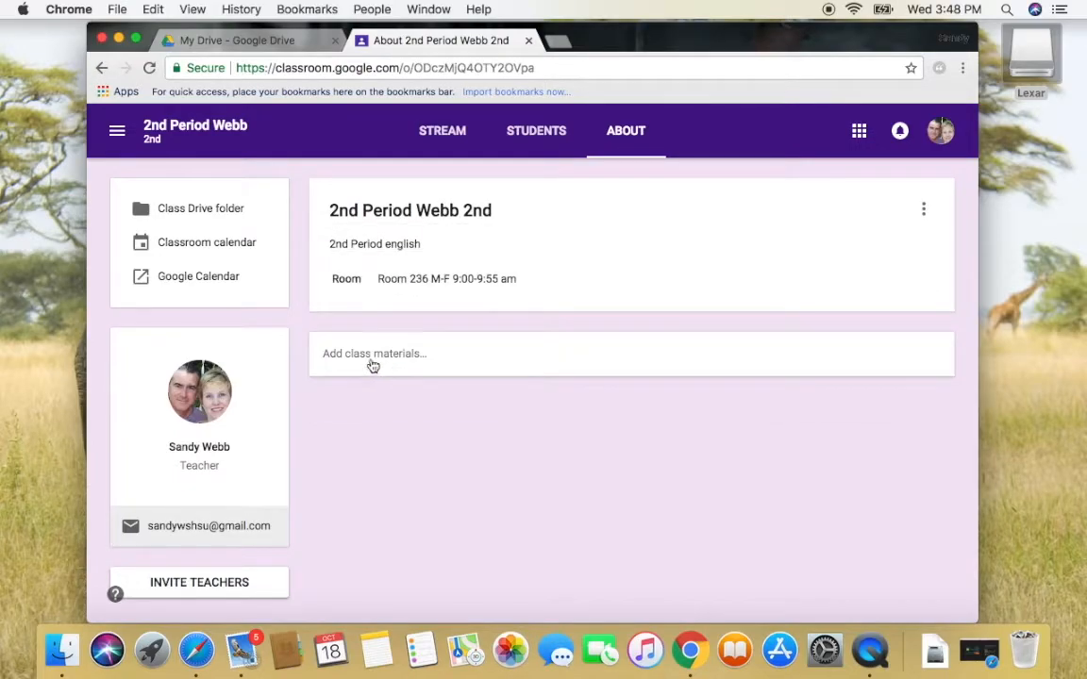
{"action": "left_click", "coordinate": [371, 359]}
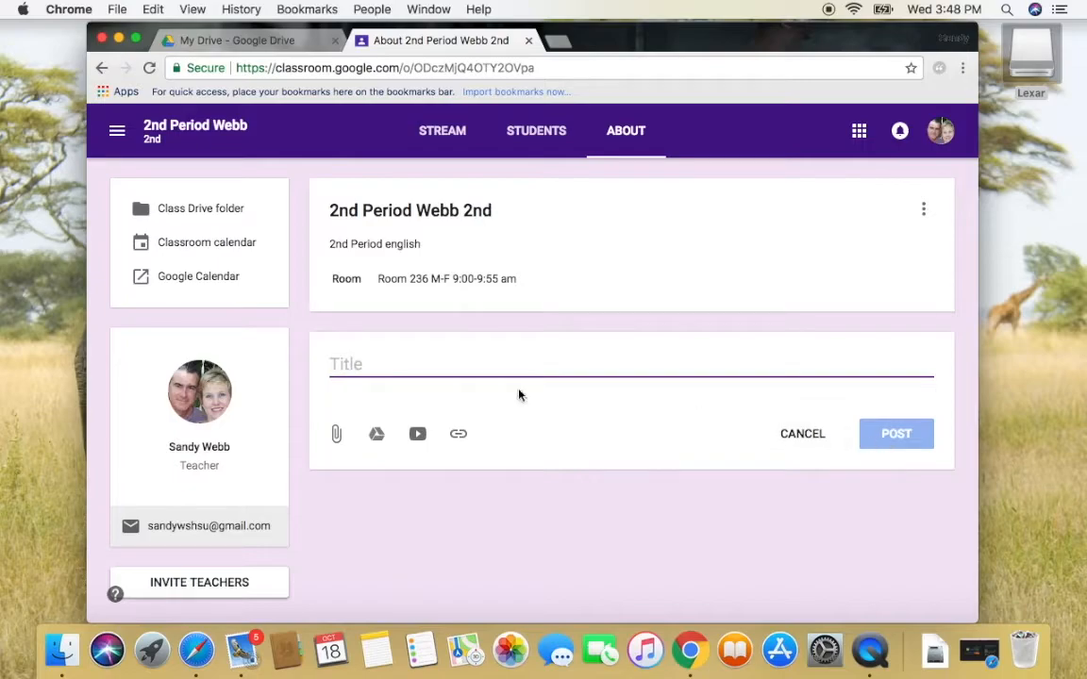
{"action": "left_click", "coordinate": [505, 509]}
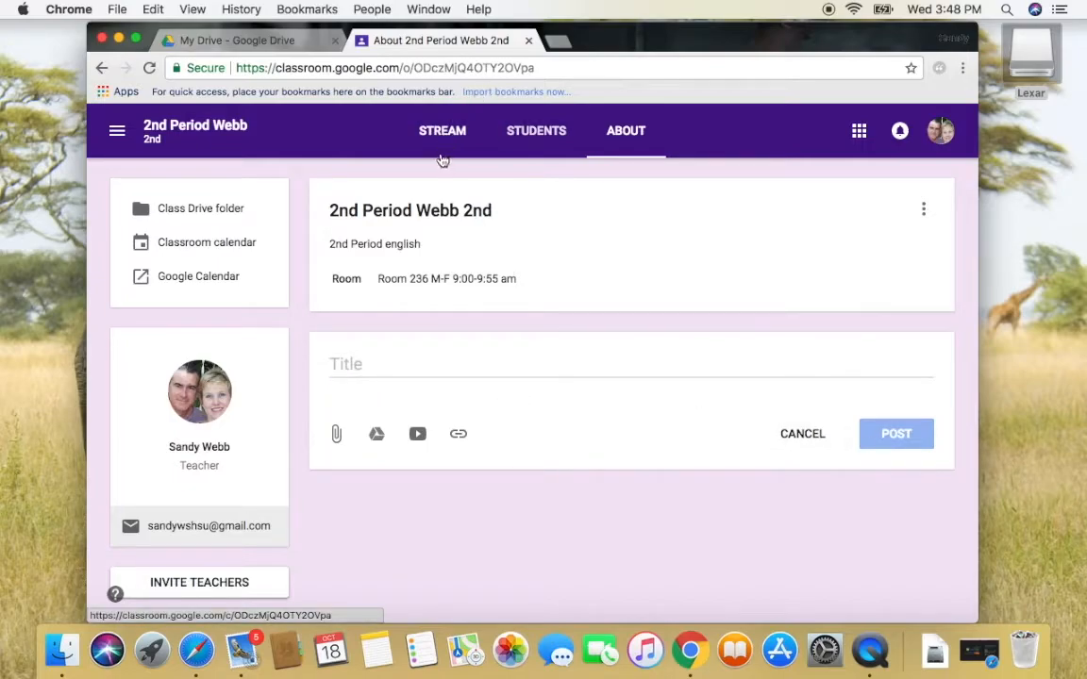
From the Students page, invite one student by entering their e-mail address, then go back to Stream
{"action": "left_click", "coordinate": [554, 136]}
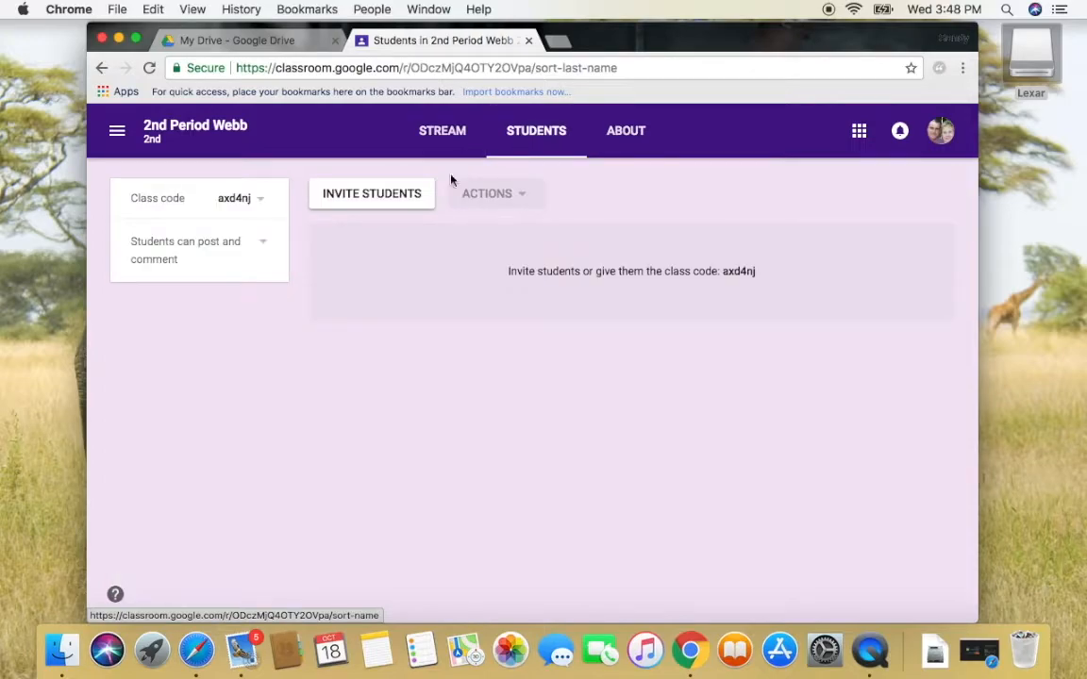
{"action": "left_click", "coordinate": [375, 199]}
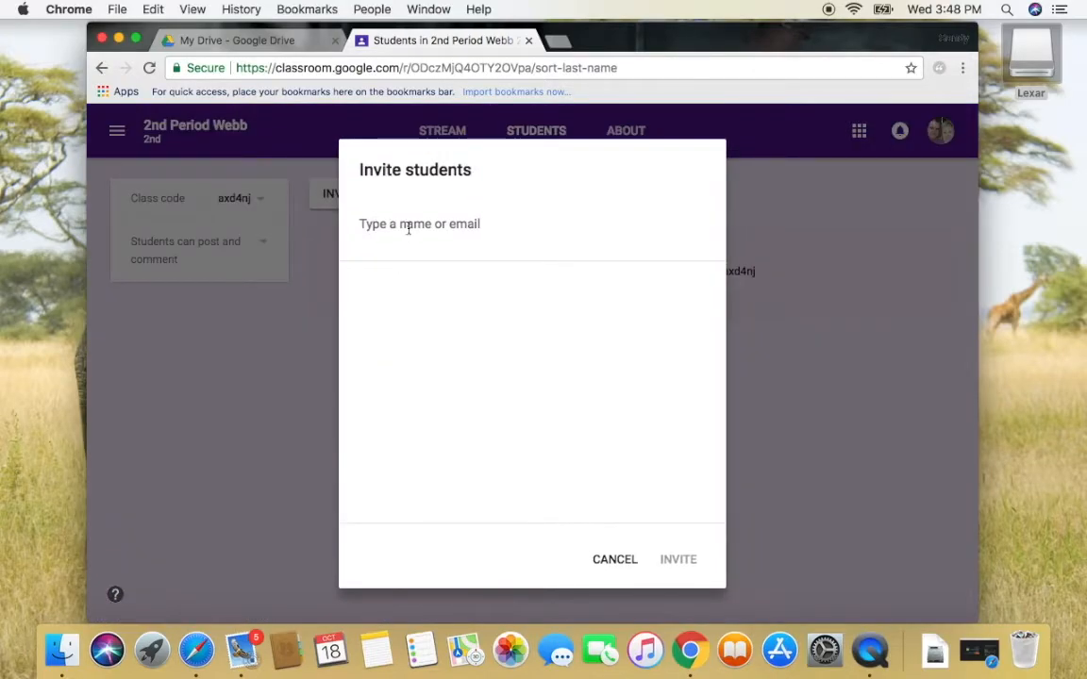
{"action": "key", "text": "Return"}
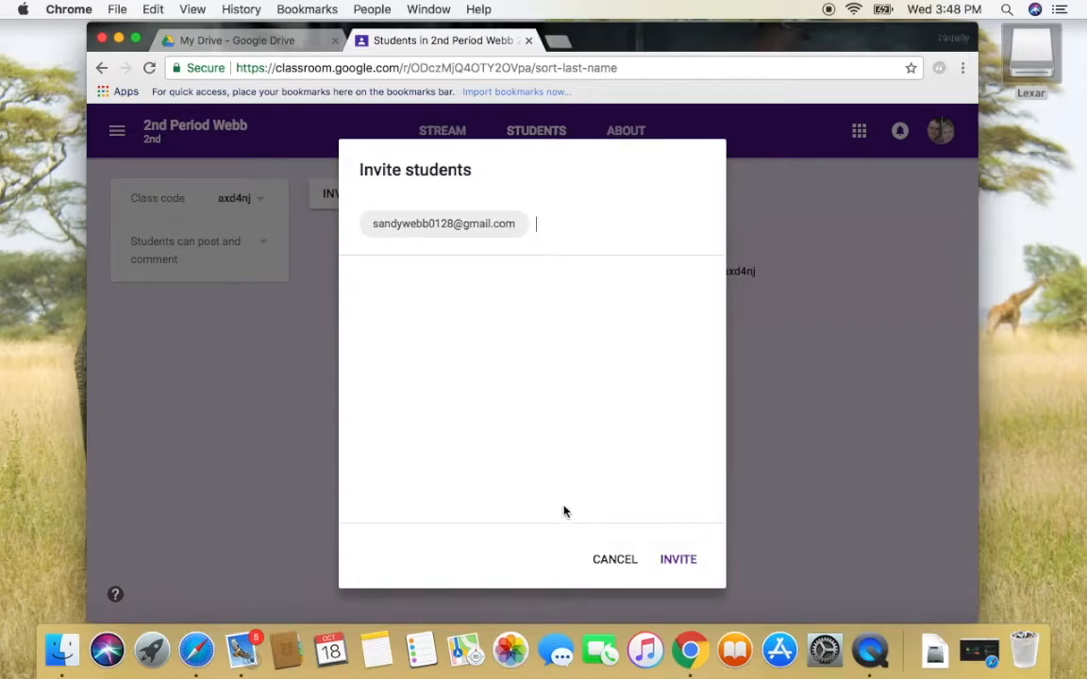
{"action": "left_click", "coordinate": [664, 558]}
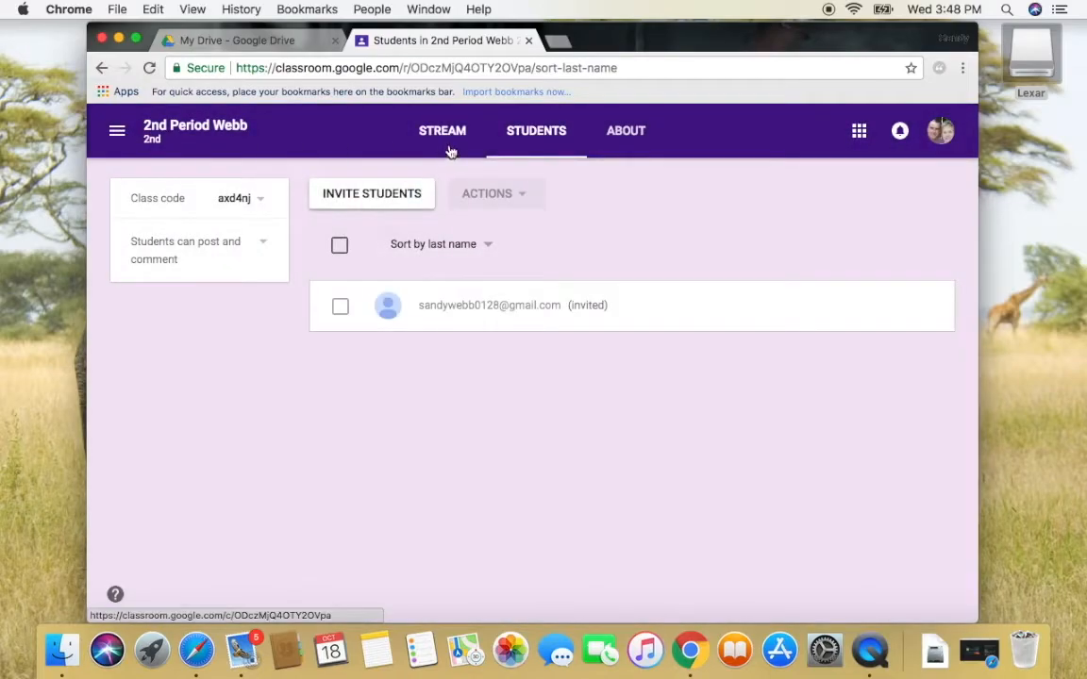
{"action": "left_click", "coordinate": [444, 137]}
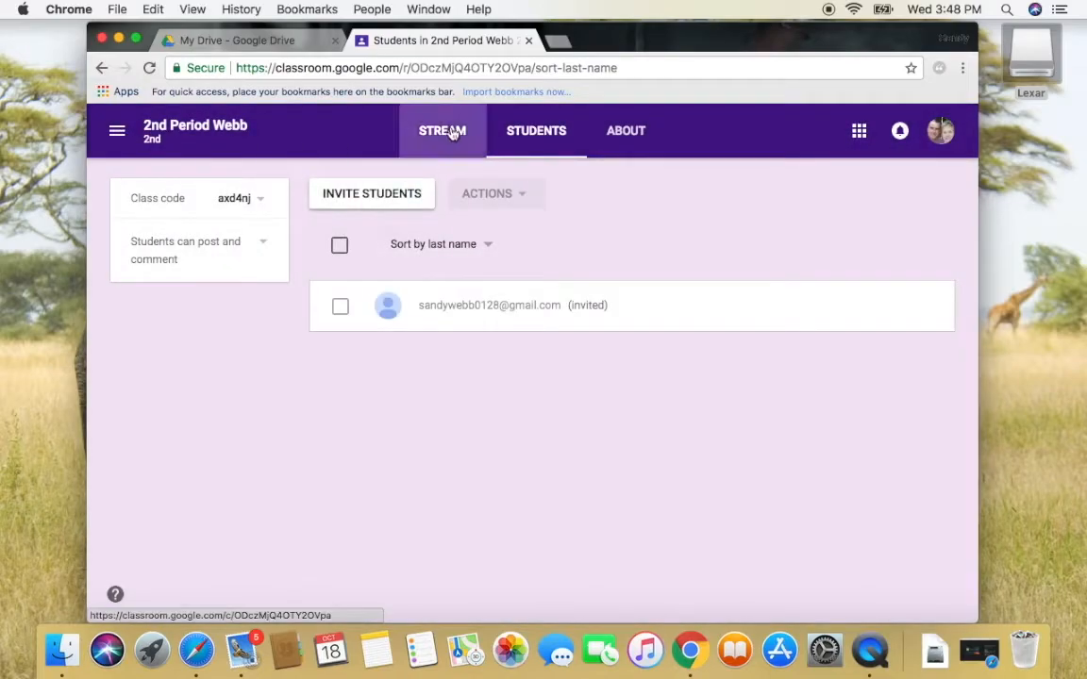
{"action": "left_click", "coordinate": [117, 134]}
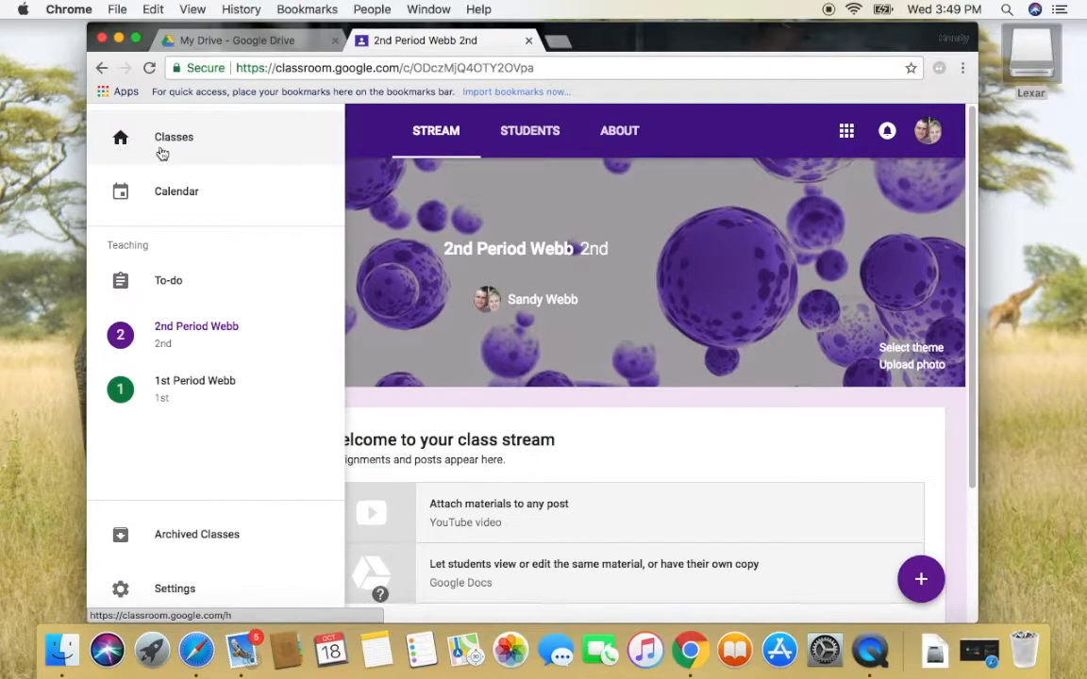
Open the Classes list and drag the 1st Period Webb card to the left of 2nd Period Webb
{"action": "left_click", "coordinate": [146, 138]}
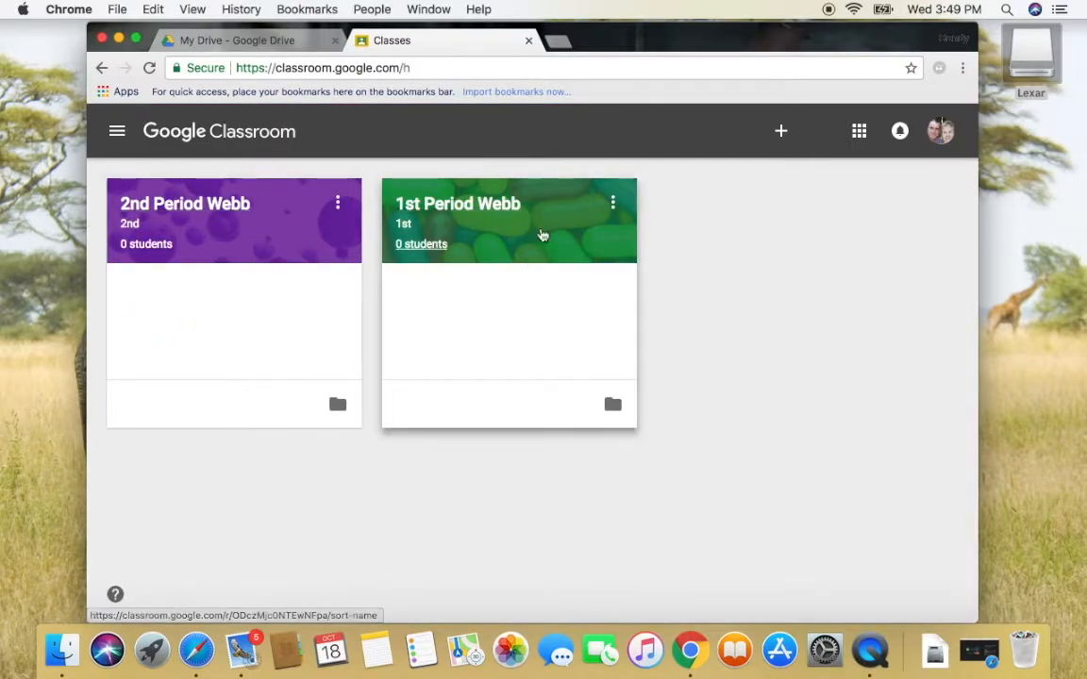
{"action": "left_click_drag", "start_coordinate": [529, 216], "coordinate": [264, 216]}
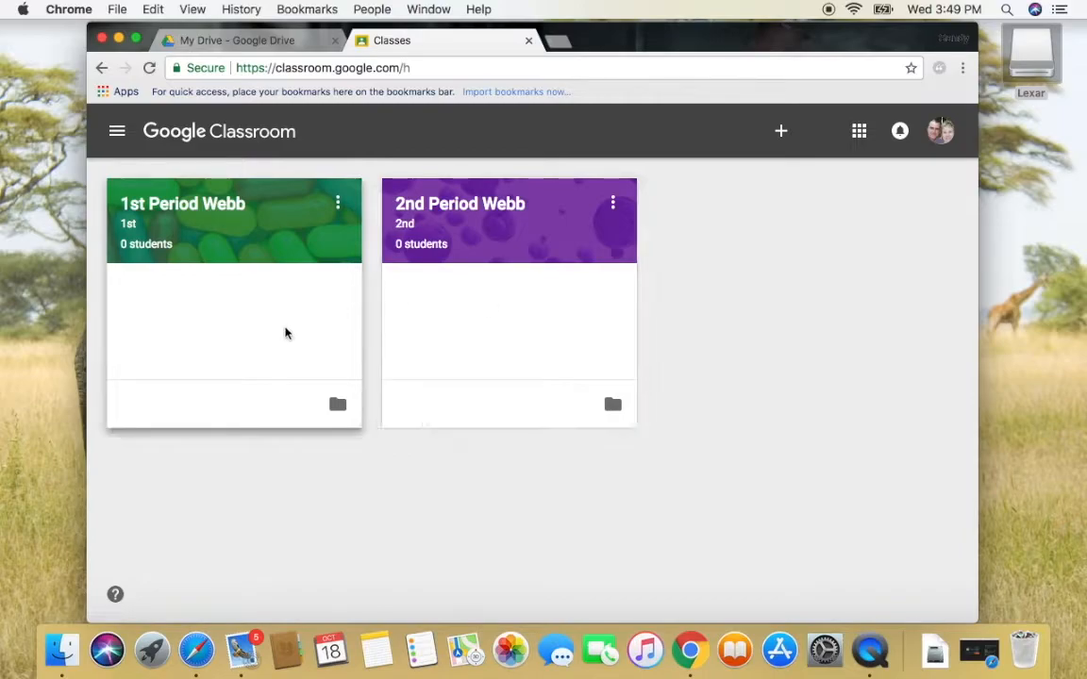
{"action": "left_click", "coordinate": [337, 203]}
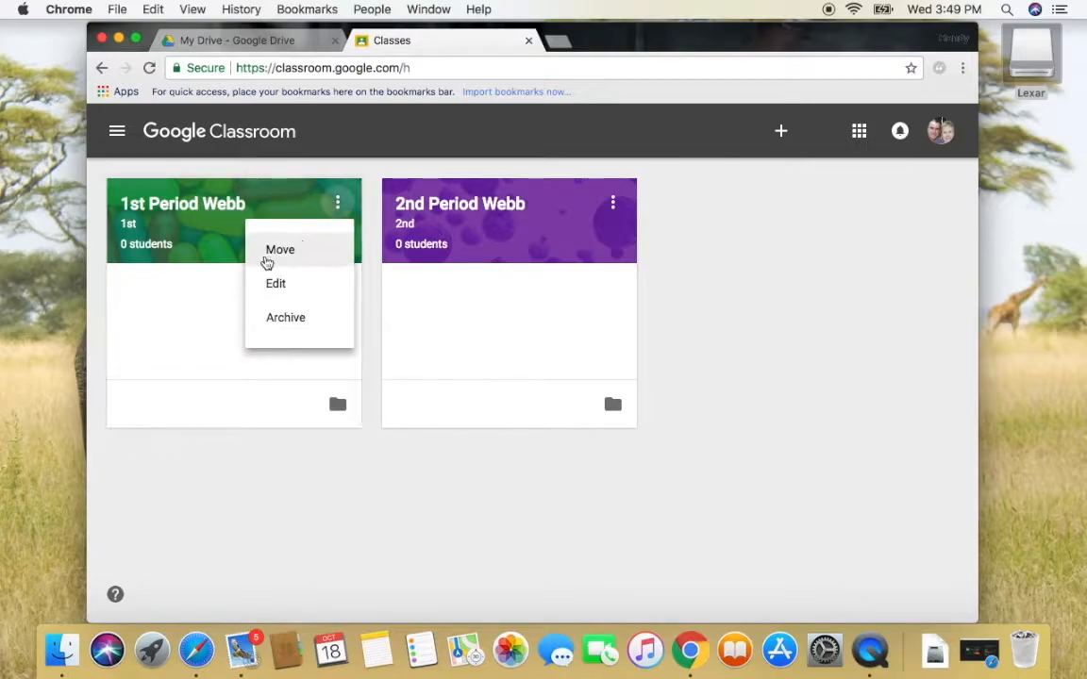
Post 'Welcome to the new year!!!!' in 1st Period Webb under a newly created 'Welcome' topic
{"action": "left_click", "coordinate": [225, 231]}
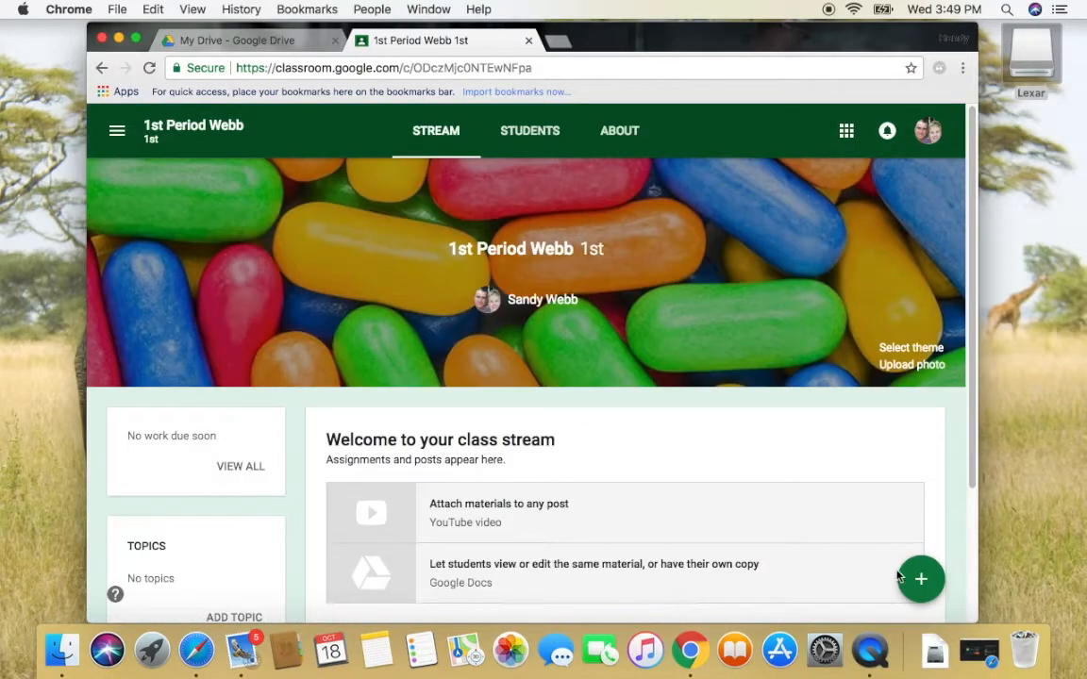
{"action": "mouse_move", "coordinate": [920, 593]}
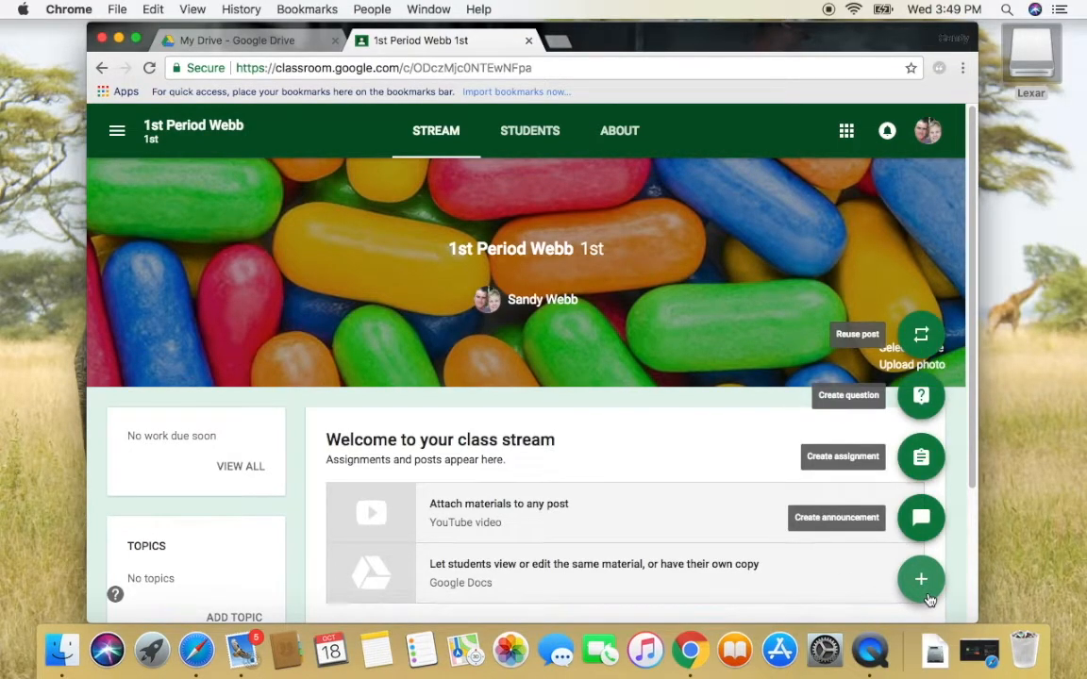
{"action": "left_click", "coordinate": [921, 517]}
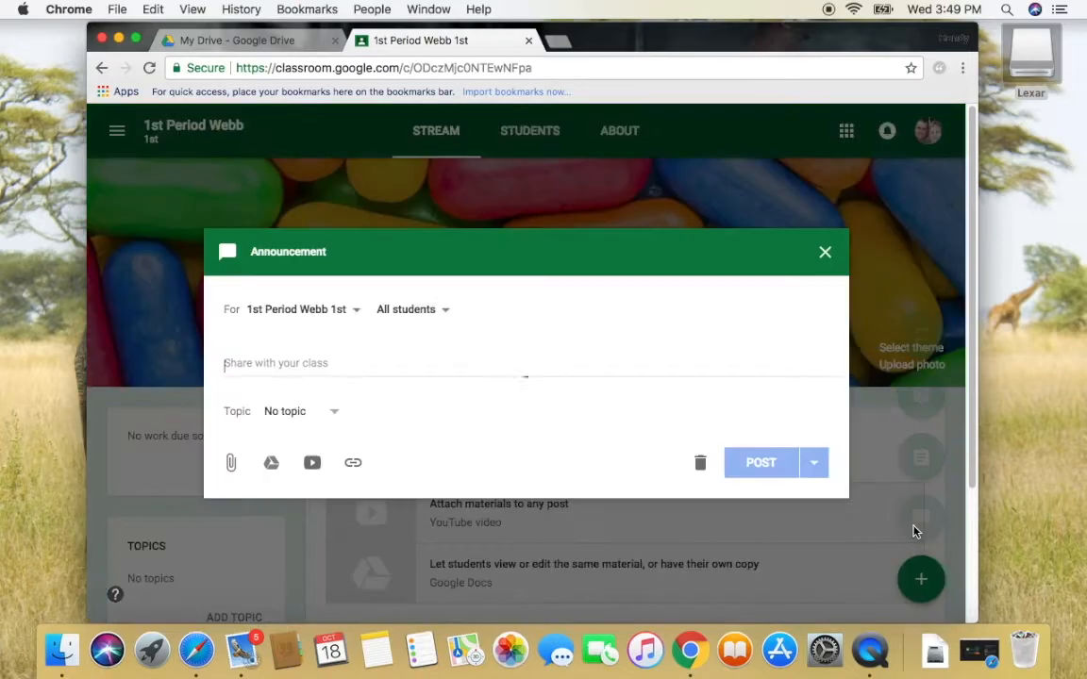
{"action": "type", "text": "Weld"}
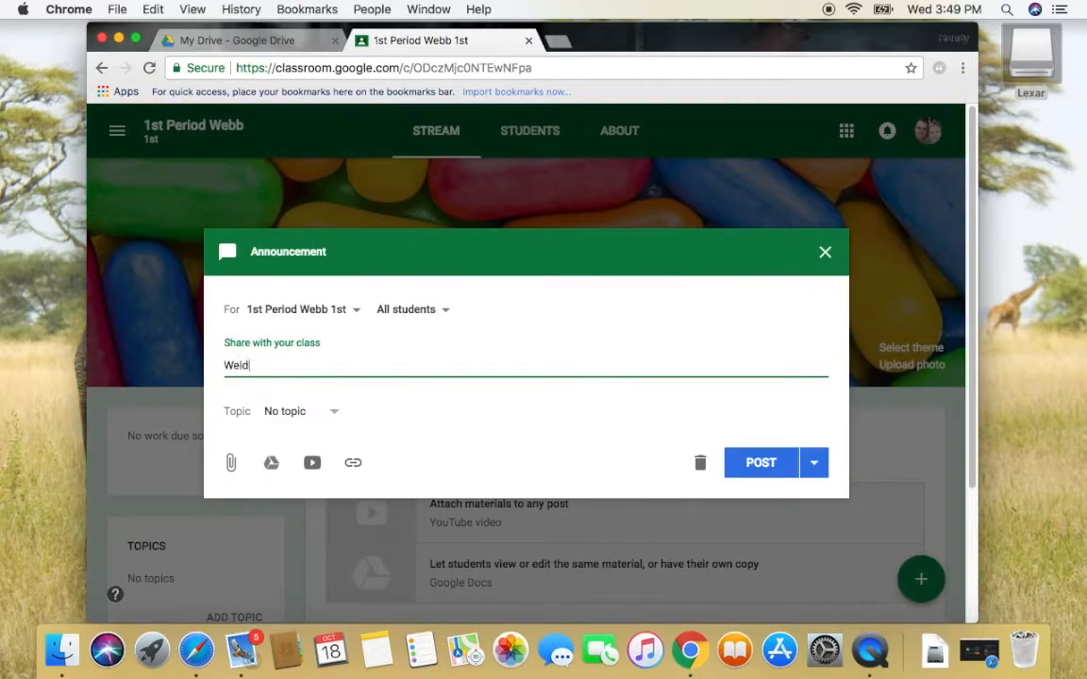
{"action": "key", "text": "BackSpace"}
{"action": "type", "text": "come to the new Year"}
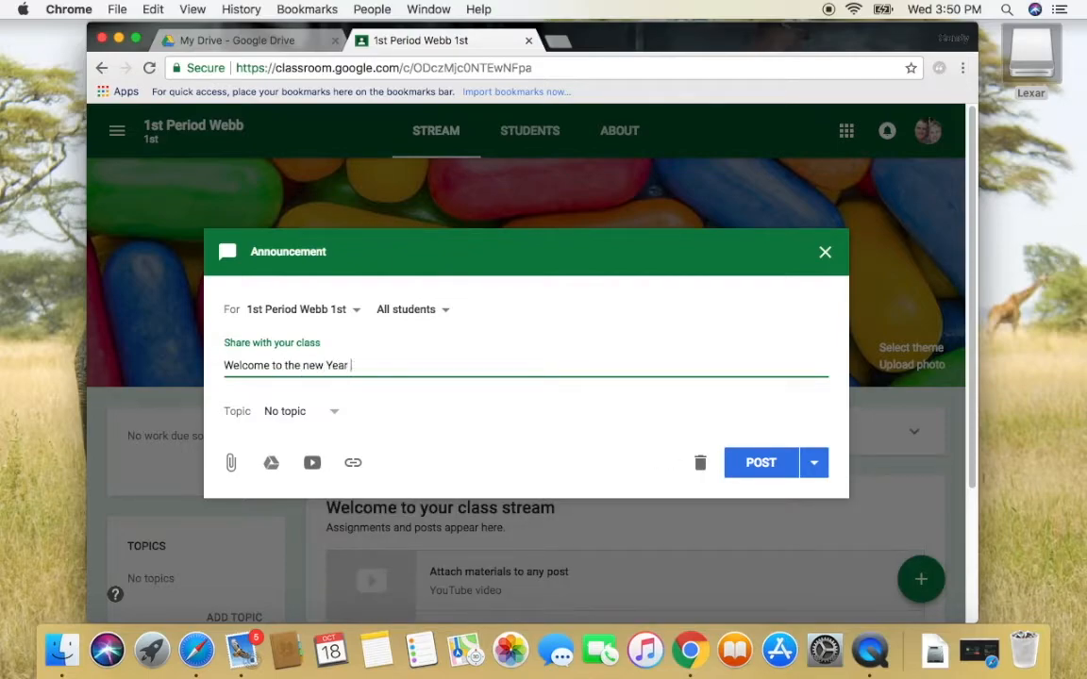
{"action": "key", "text": "BackSpace"}
{"action": "key", "text": "BackSpace"}
{"action": "key", "text": "BackSpace"}
{"action": "type", "text": "year!!!!"}
{"action": "left_click", "coordinate": [332, 417]}
{"action": "left_click", "coordinate": [312, 442]}
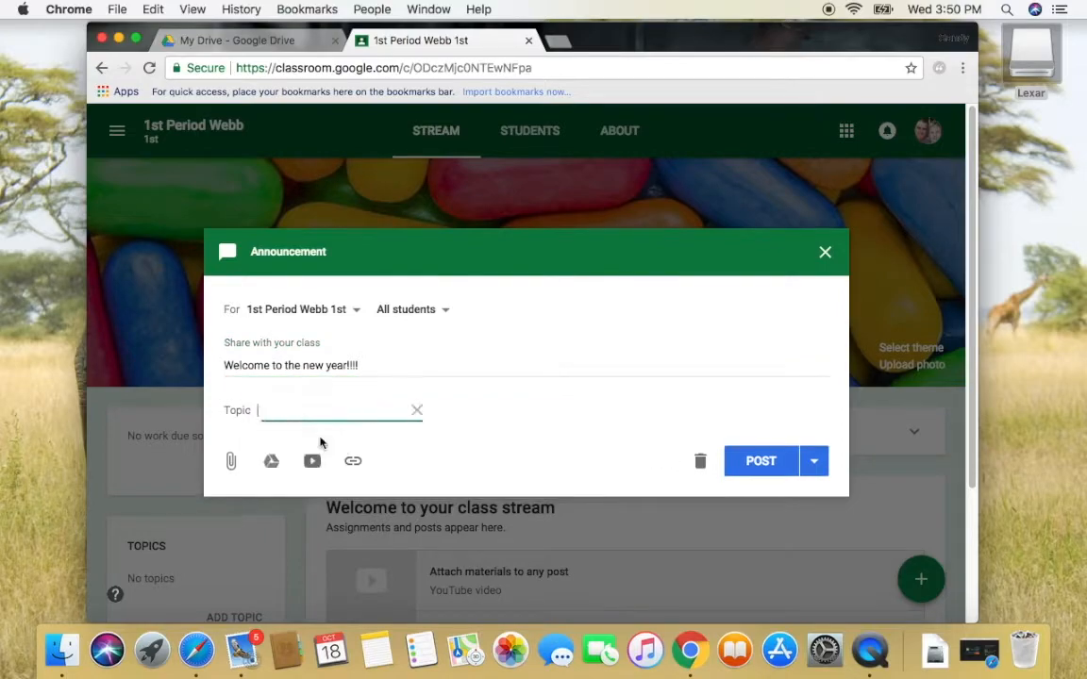
{"action": "type", "text": "Welcome"}
{"action": "left_click", "coordinate": [755, 460]}
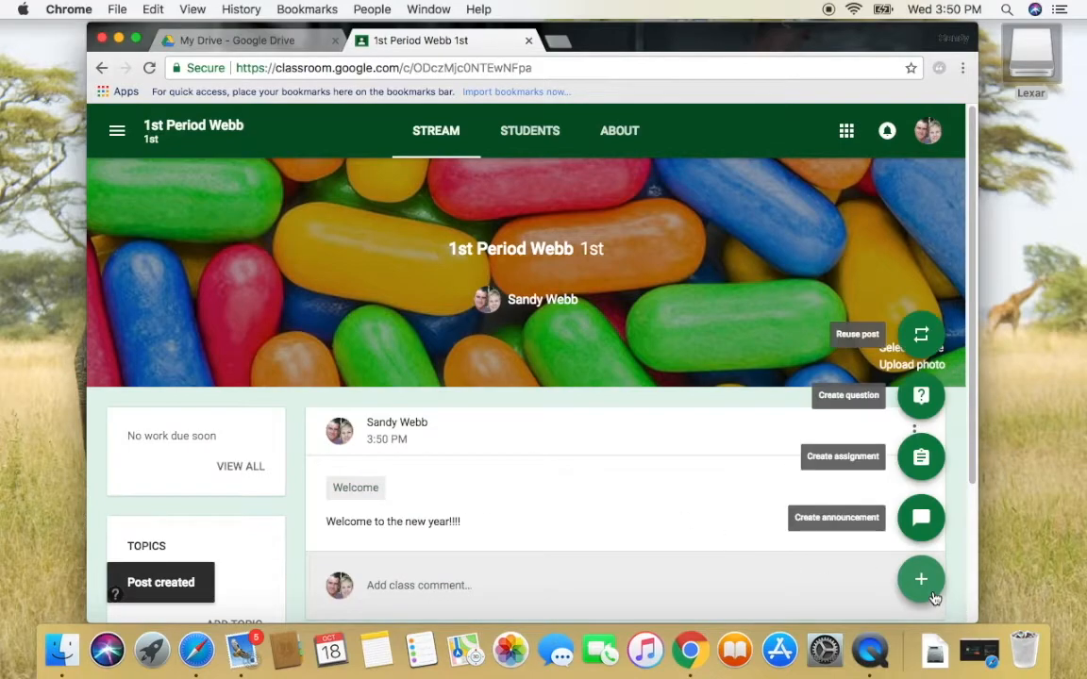
Create assignment 'The Ugly Duckling' with instructions 'Read the attached story', due Oct 23
{"action": "left_click", "coordinate": [921, 456]}
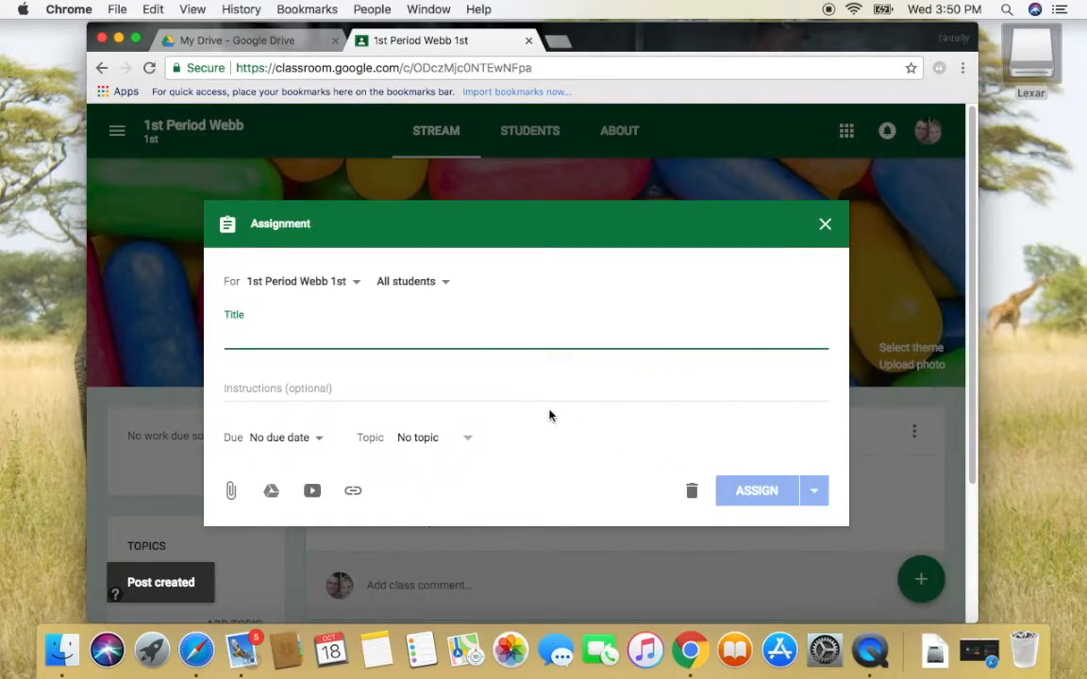
{"action": "type", "text": "The Ugly"}
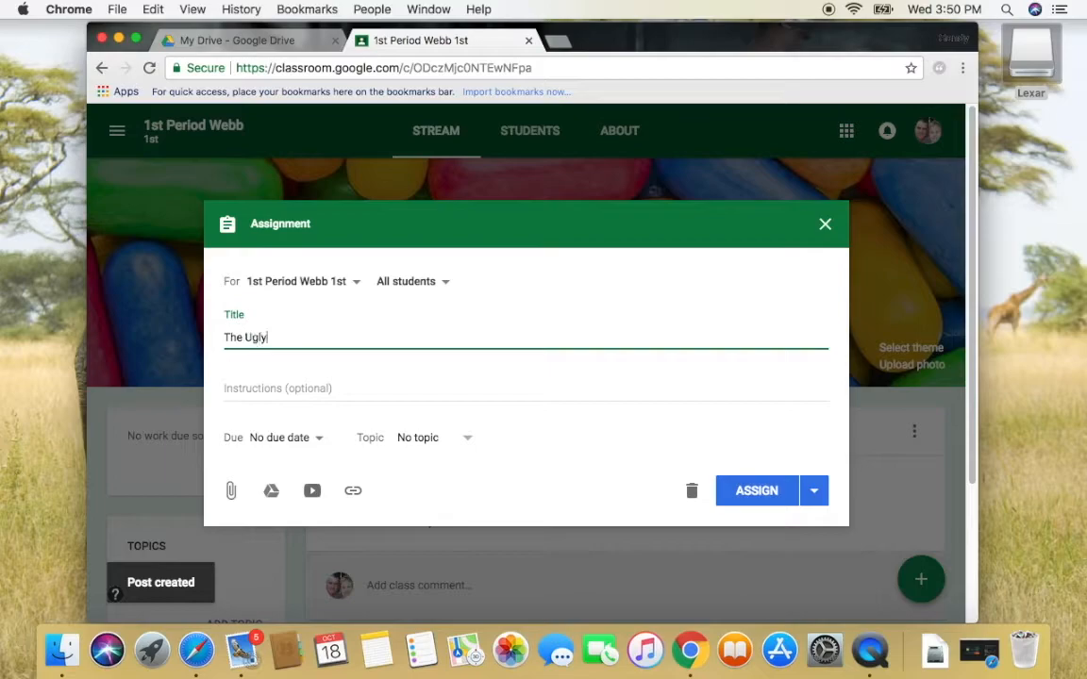
{"action": "type", "text": " Duckling"}
{"action": "left_click", "coordinate": [471, 393]}
{"action": "type", "text": "Read the attached story"}
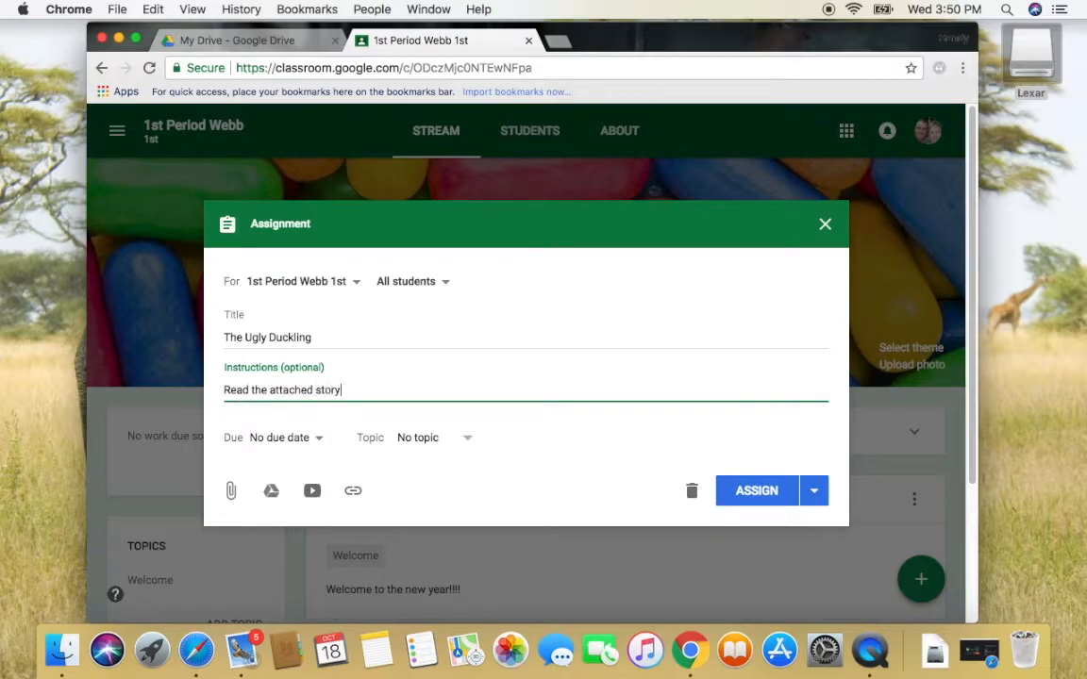
{"action": "left_click", "coordinate": [318, 439]}
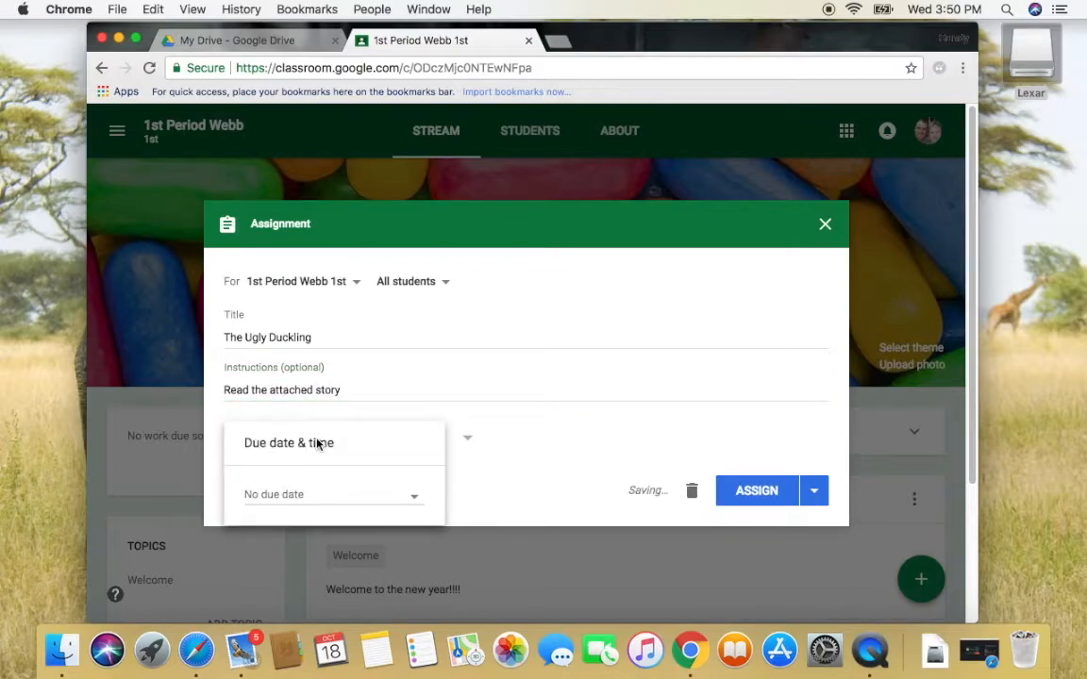
{"action": "left_click", "coordinate": [292, 494]}
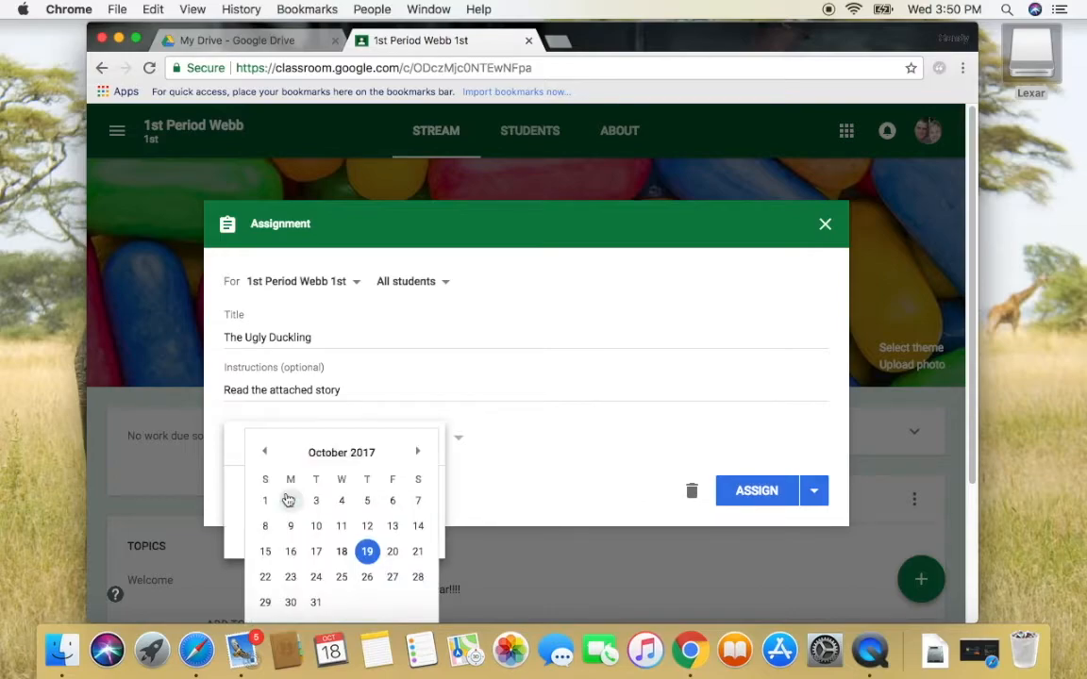
{"action": "left_click", "coordinate": [291, 585]}
{"action": "left_click", "coordinate": [528, 453]}
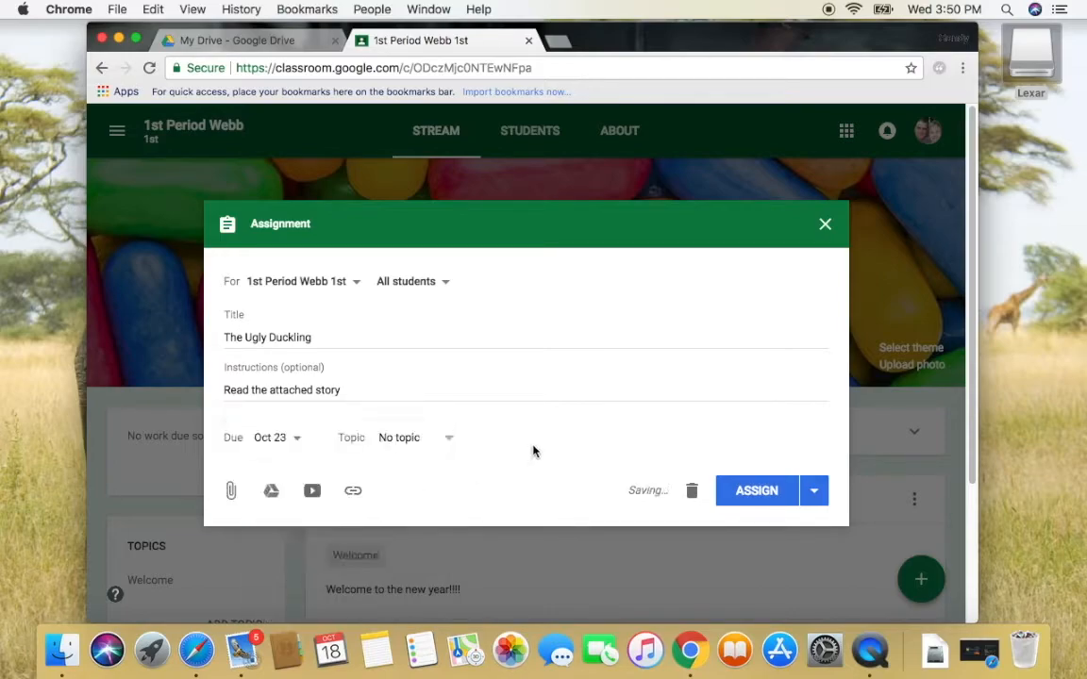
Attach The Ugly Duckling.docx from Drive, make a copy for each student, and assign it
{"action": "left_click", "coordinate": [231, 491]}
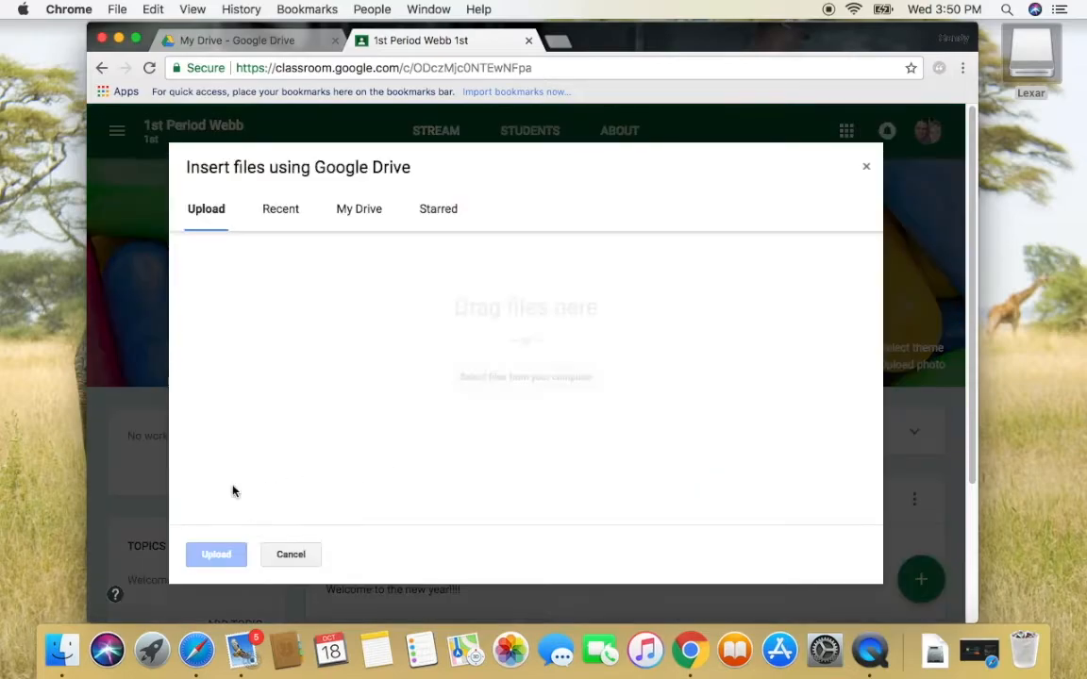
{"action": "left_click", "coordinate": [279, 211]}
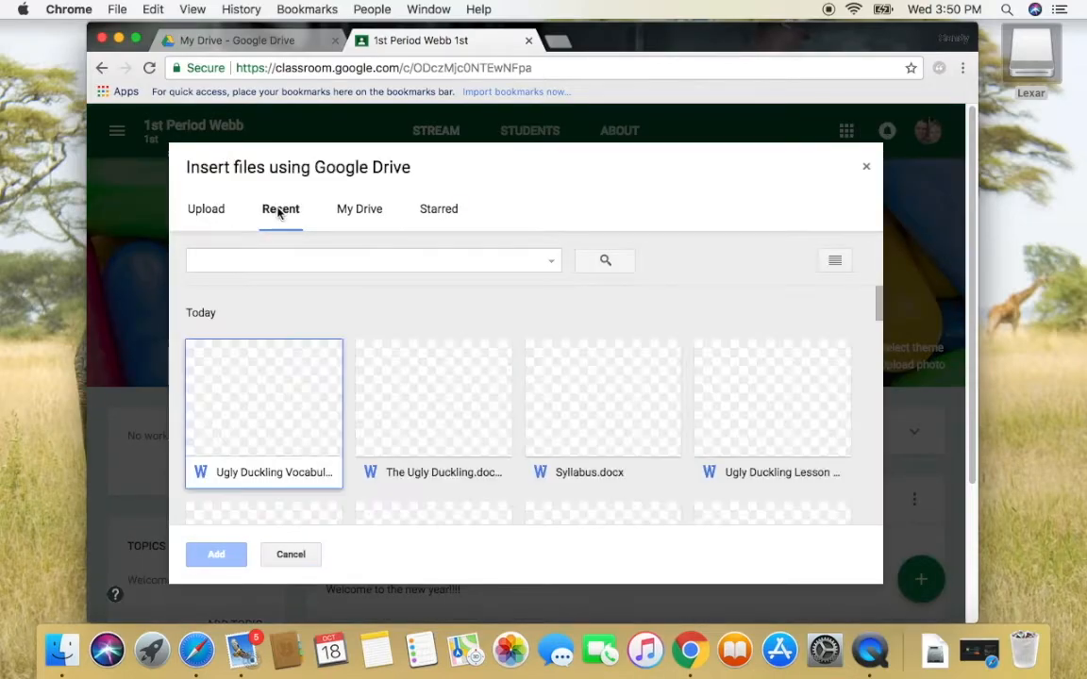
{"action": "left_click", "coordinate": [385, 373]}
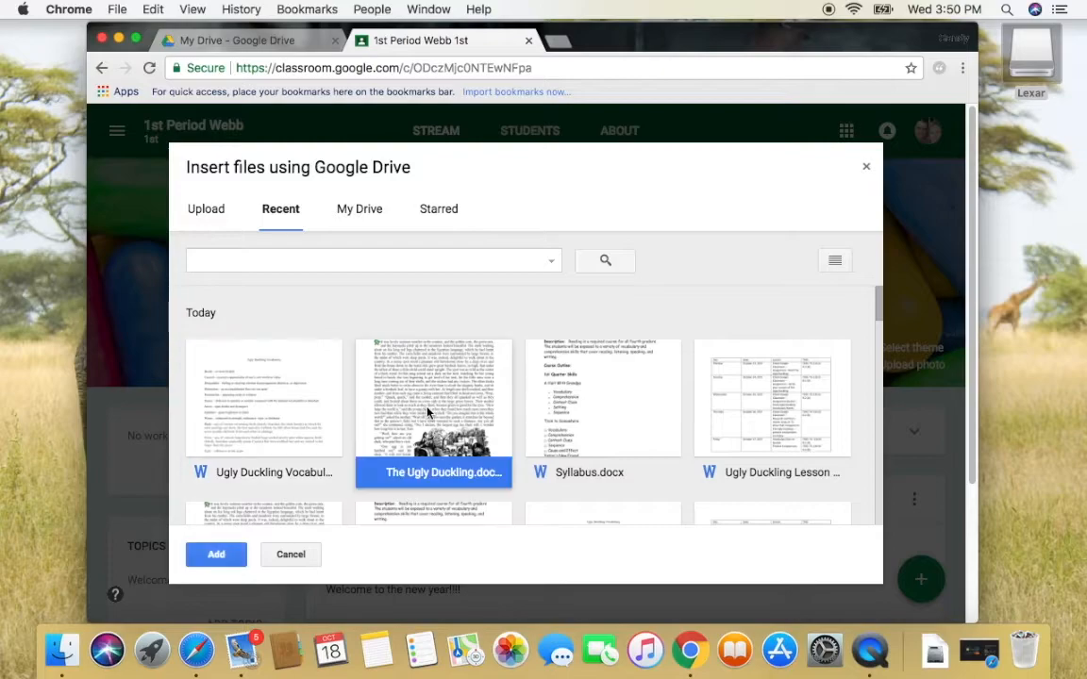
{"action": "left_click", "coordinate": [216, 554]}
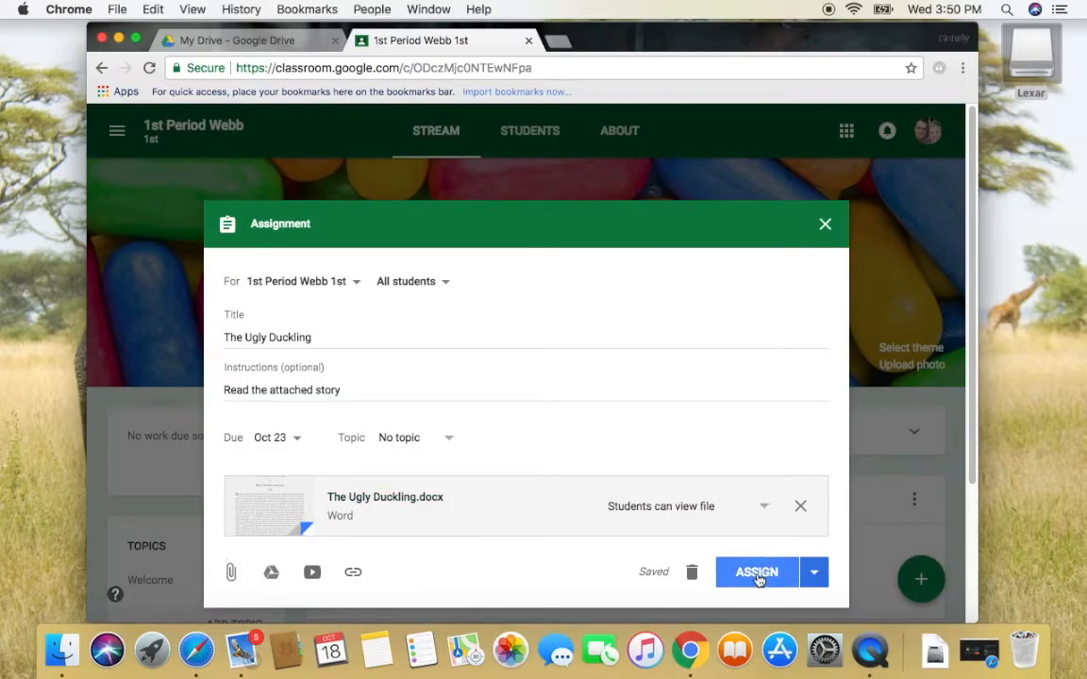
{"action": "left_click", "coordinate": [765, 507]}
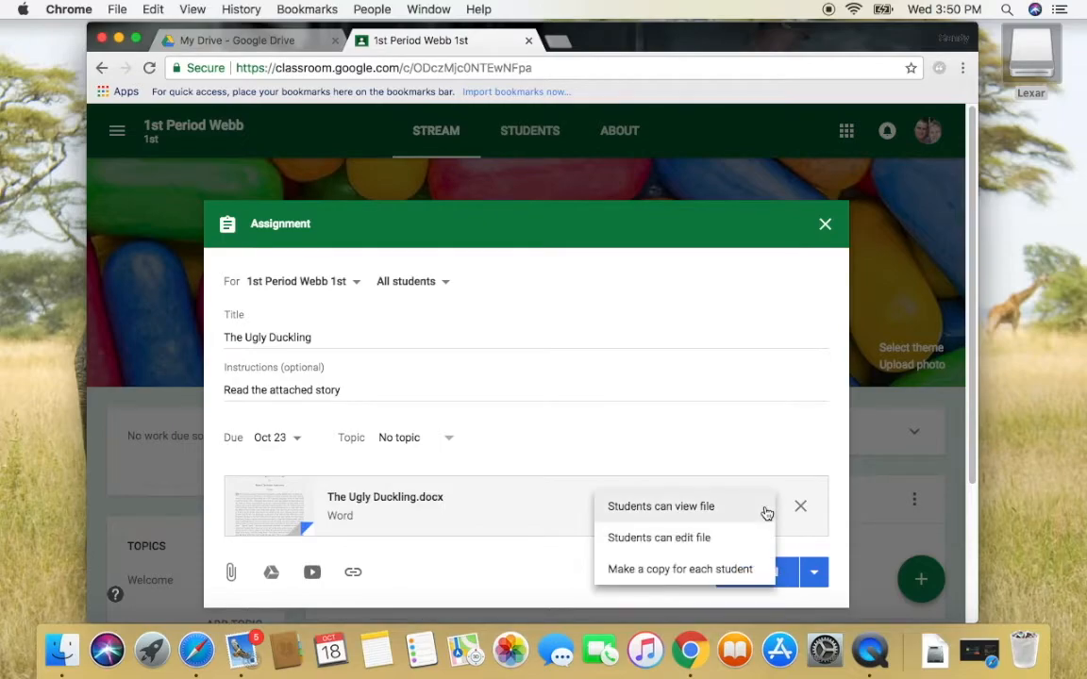
{"action": "left_click", "coordinate": [682, 571]}
{"action": "left_click", "coordinate": [750, 571]}
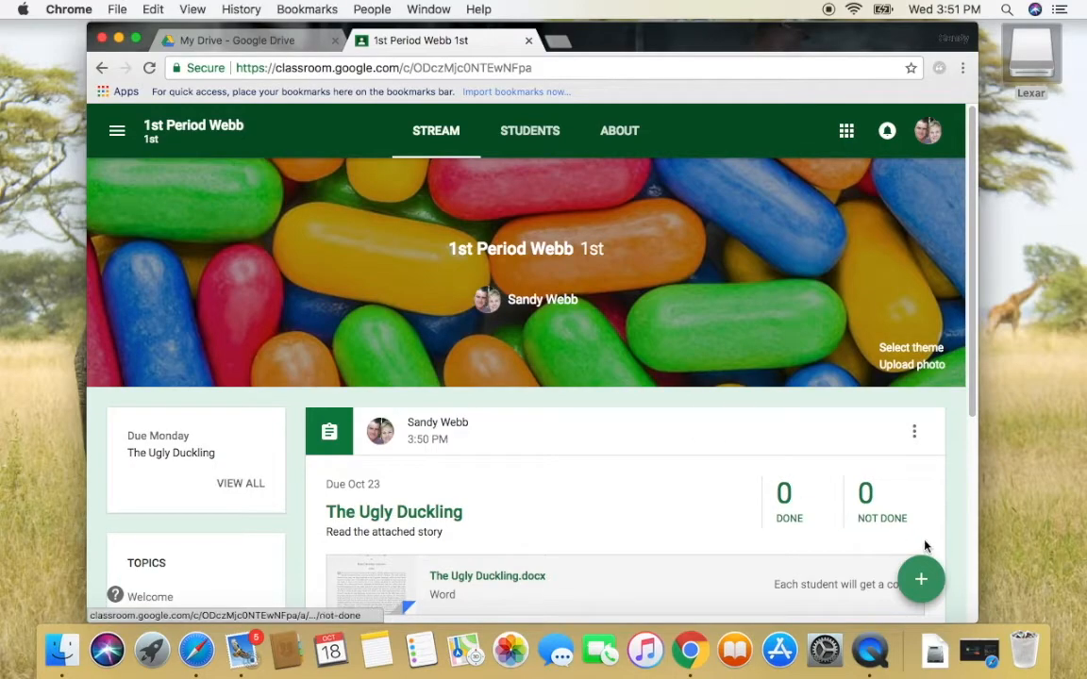
Create question 'Why was the Ugly Duckling sad?' with instructions 'Andswer the question below.'
{"action": "mouse_move", "coordinate": [920, 578]}
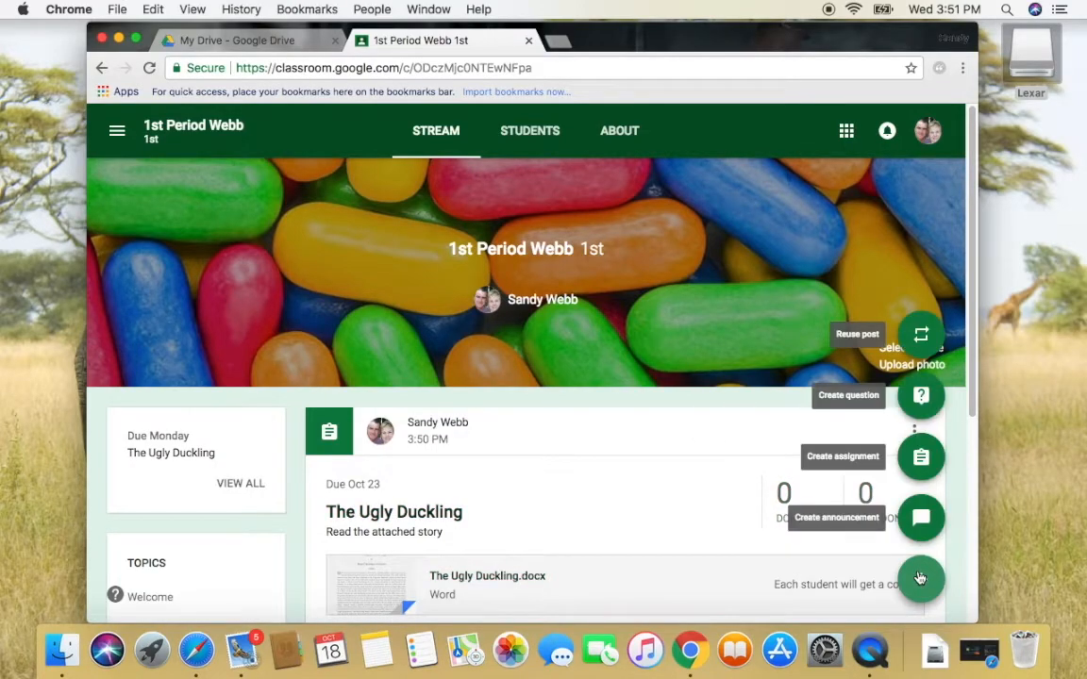
{"action": "left_click", "coordinate": [921, 397]}
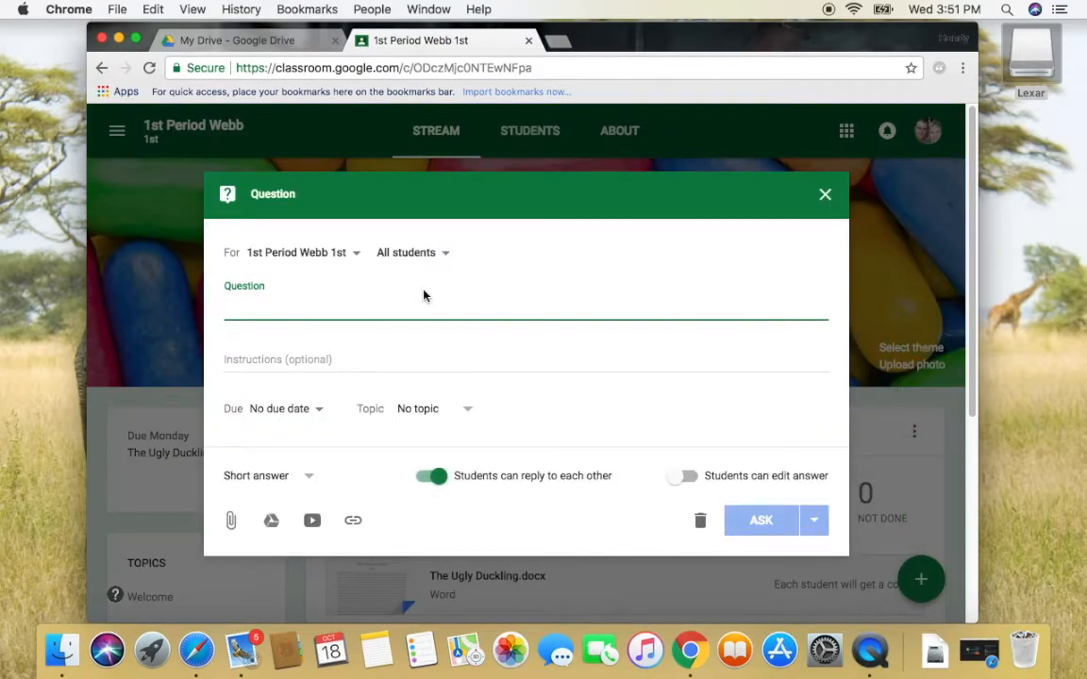
{"action": "type", "text": "Why was the Ugly Duckling Sas"}
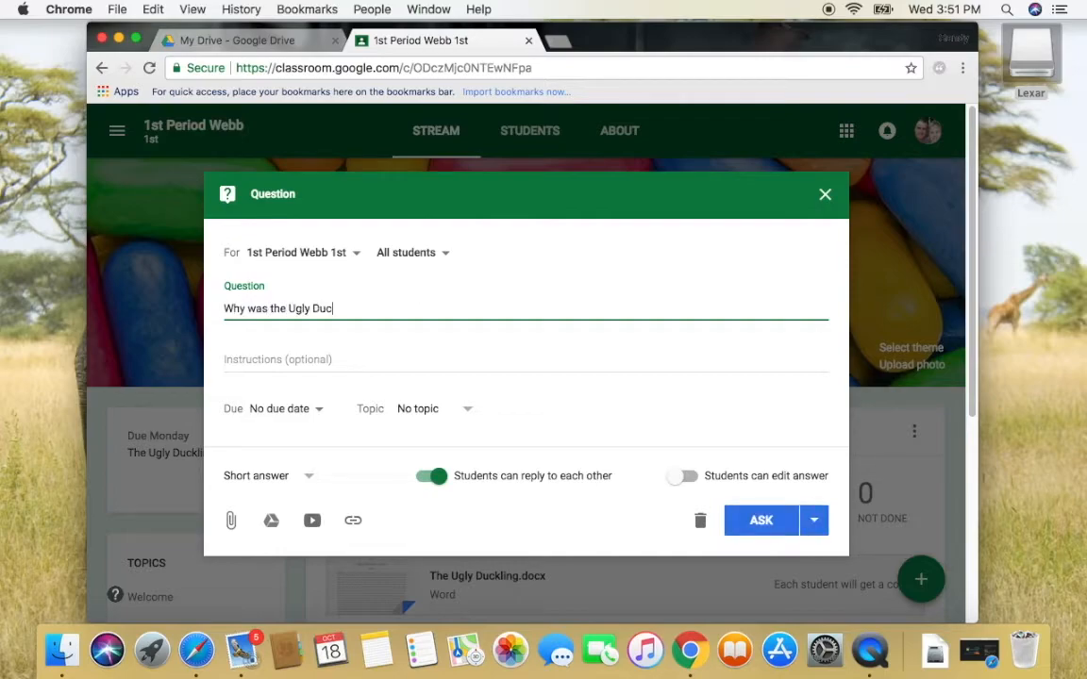
{"action": "key", "text": "BackSpace"}
{"action": "key", "text": "BackSpace"}
{"action": "key", "text": "BackSpace"}
{"action": "type", "text": "sad?"}
{"action": "left_click", "coordinate": [295, 361]}
{"action": "type", "text": "Andswer the "}
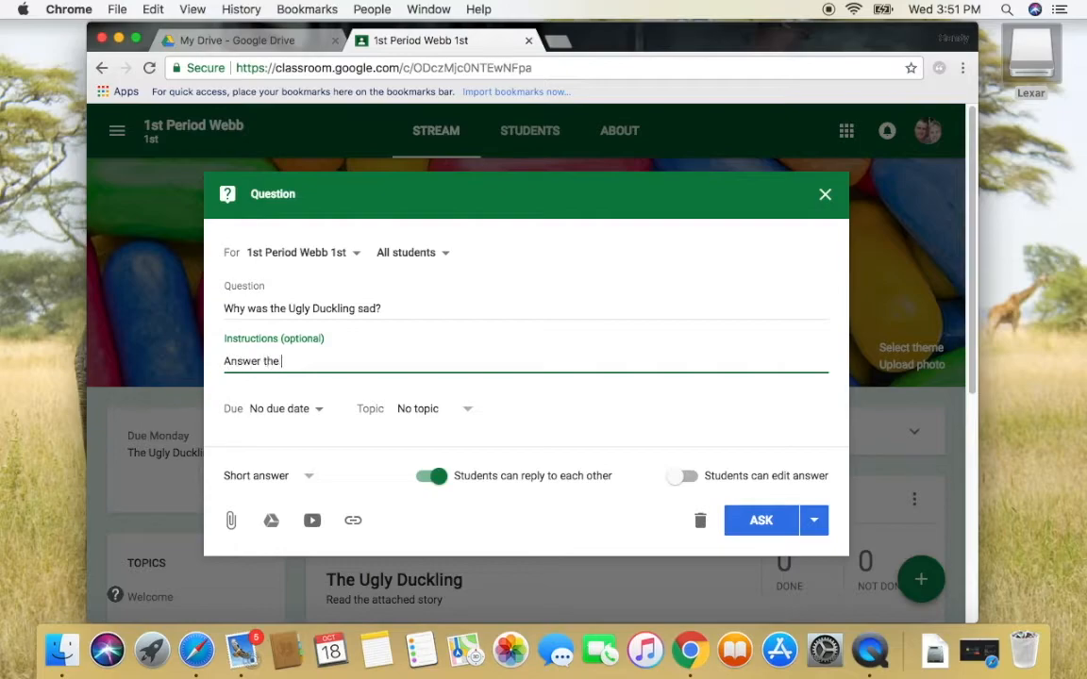
{"action": "type", "text": "question below."}
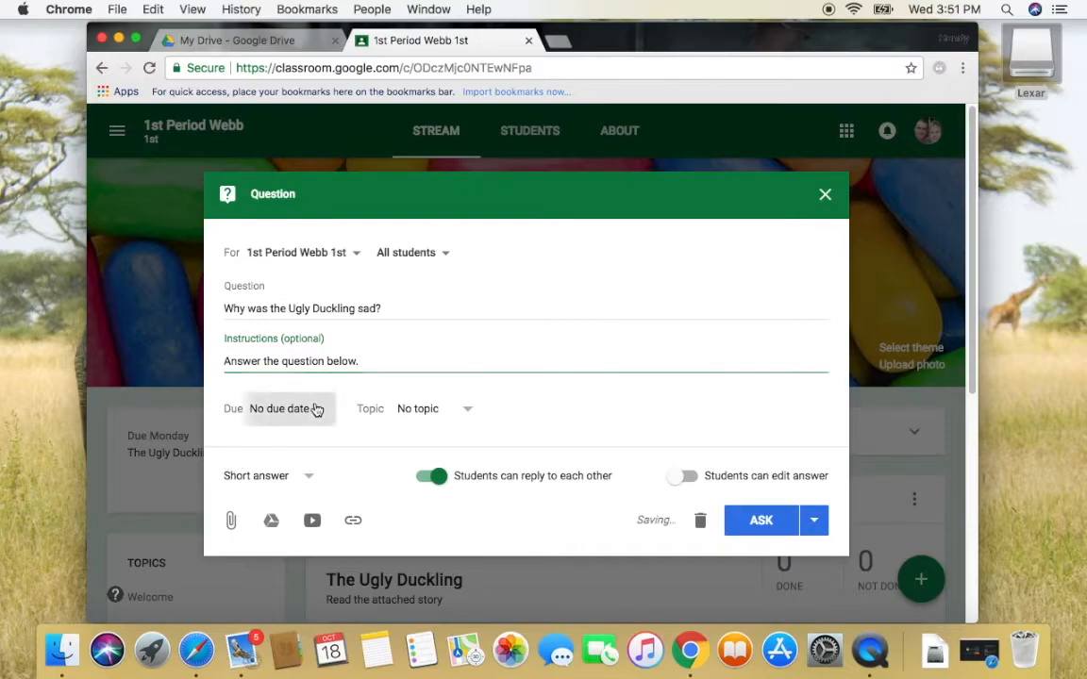
Set the question due Oct 23, let students edit their answers, and ask it
{"action": "left_click", "coordinate": [315, 409]}
{"action": "left_click", "coordinate": [301, 462]}
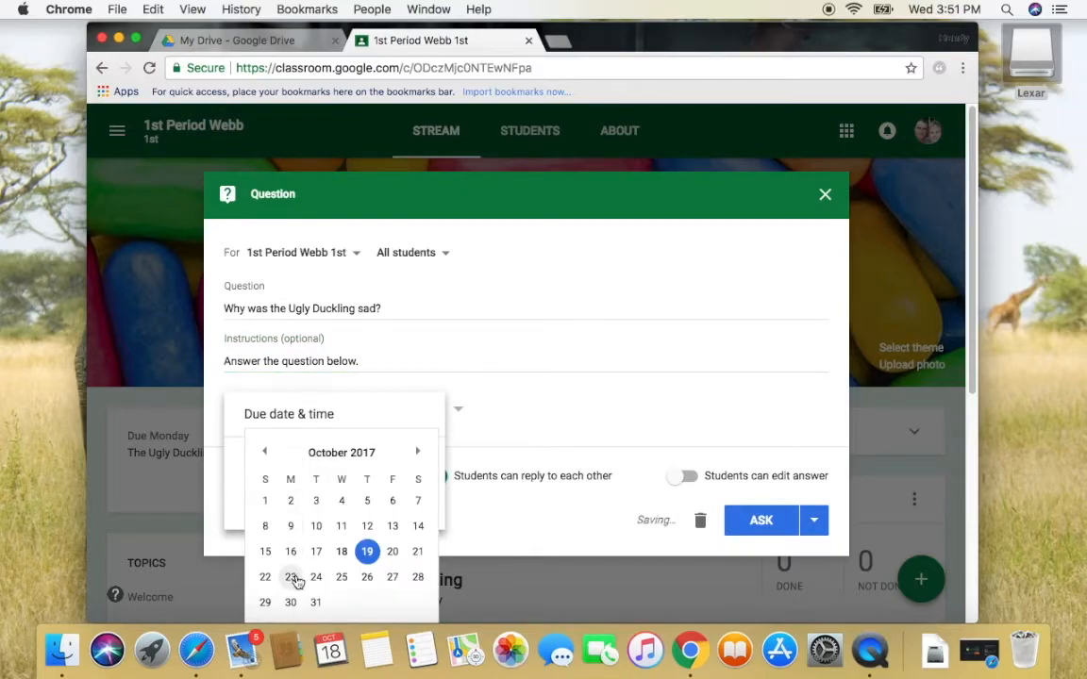
{"action": "left_click", "coordinate": [290, 577]}
{"action": "left_click", "coordinate": [462, 496]}
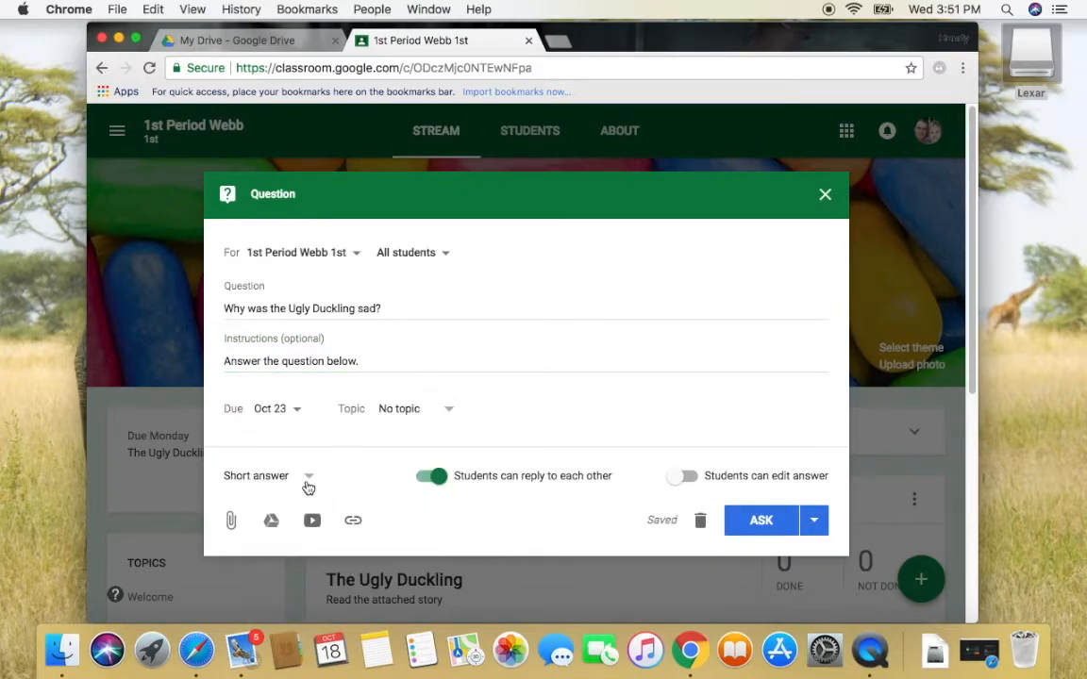
{"action": "left_click", "coordinate": [681, 478]}
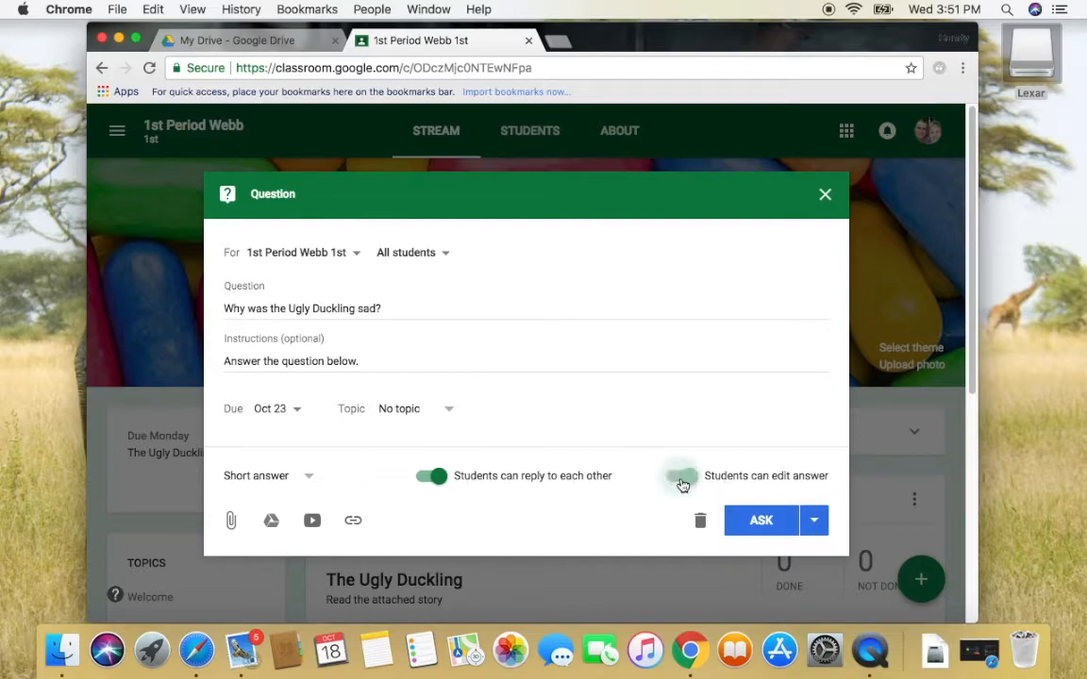
{"action": "left_click", "coordinate": [764, 529]}
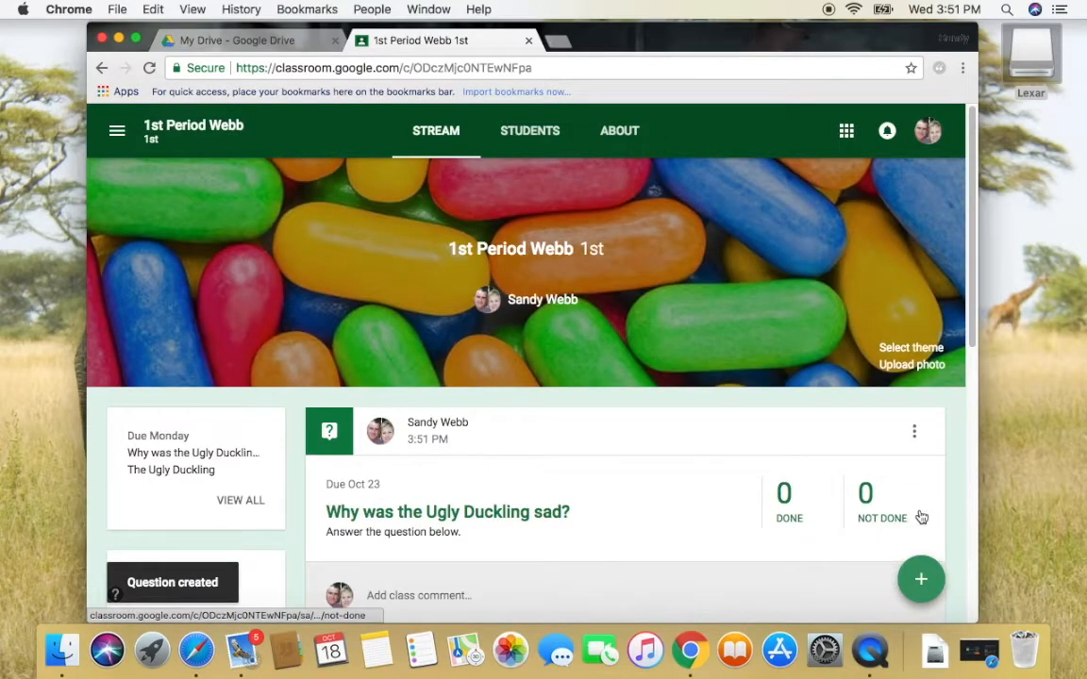
{"action": "mouse_move", "coordinate": [922, 577]}
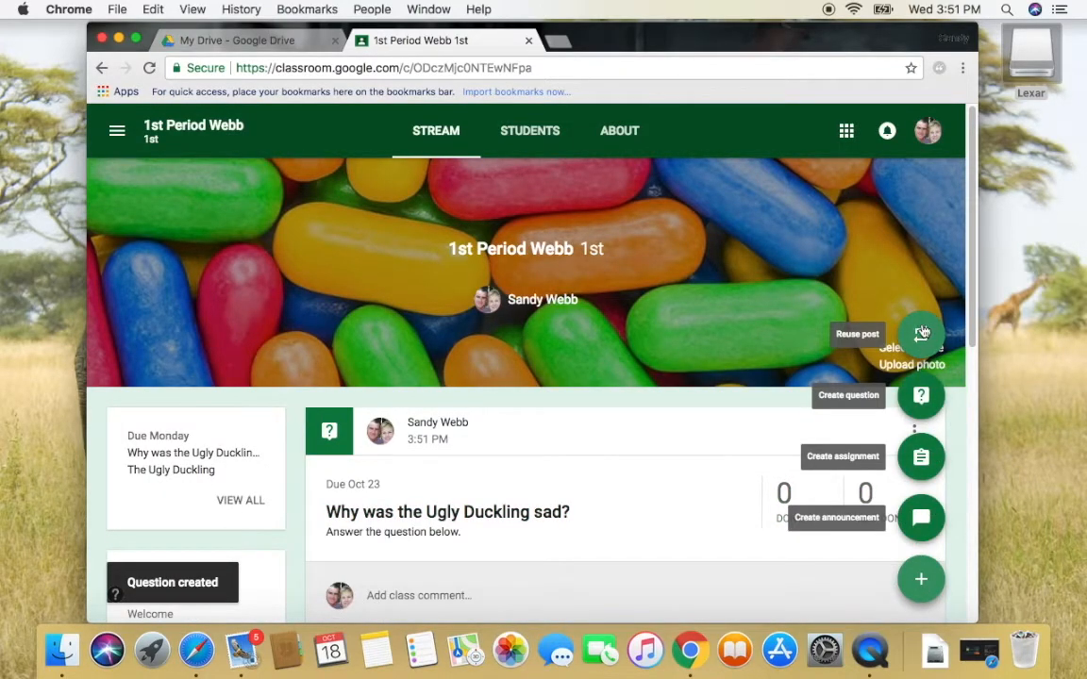
View the 1st Period Webb student roster, then return to the Classes home page
{"action": "left_click", "coordinate": [526, 135]}
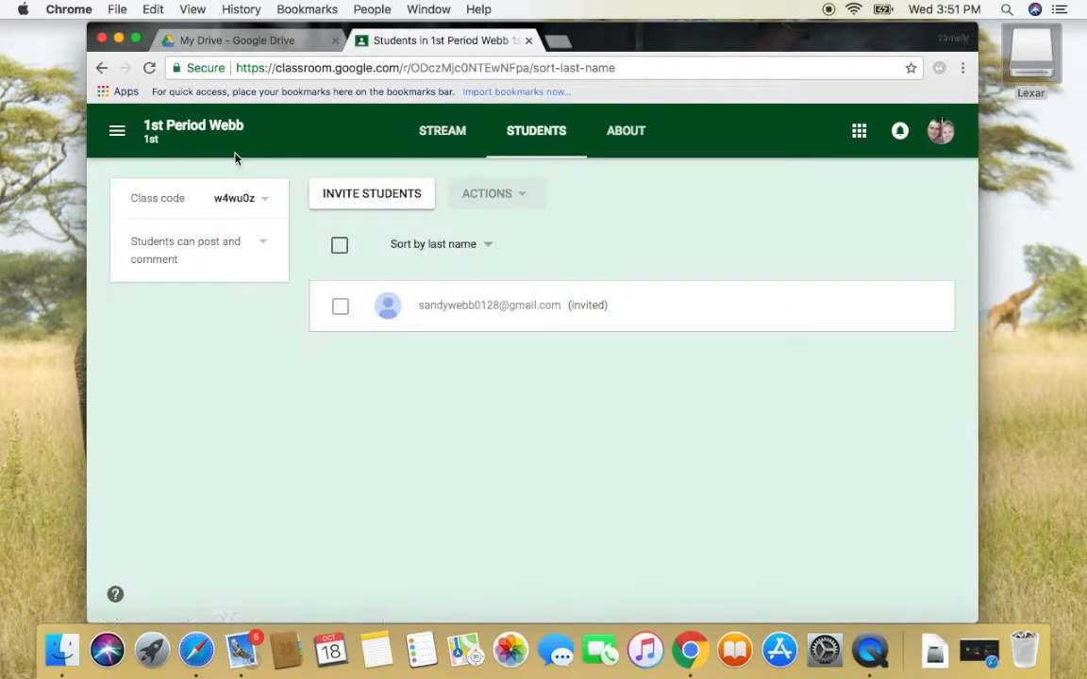
{"action": "left_click", "coordinate": [118, 135]}
{"action": "left_click", "coordinate": [130, 139]}
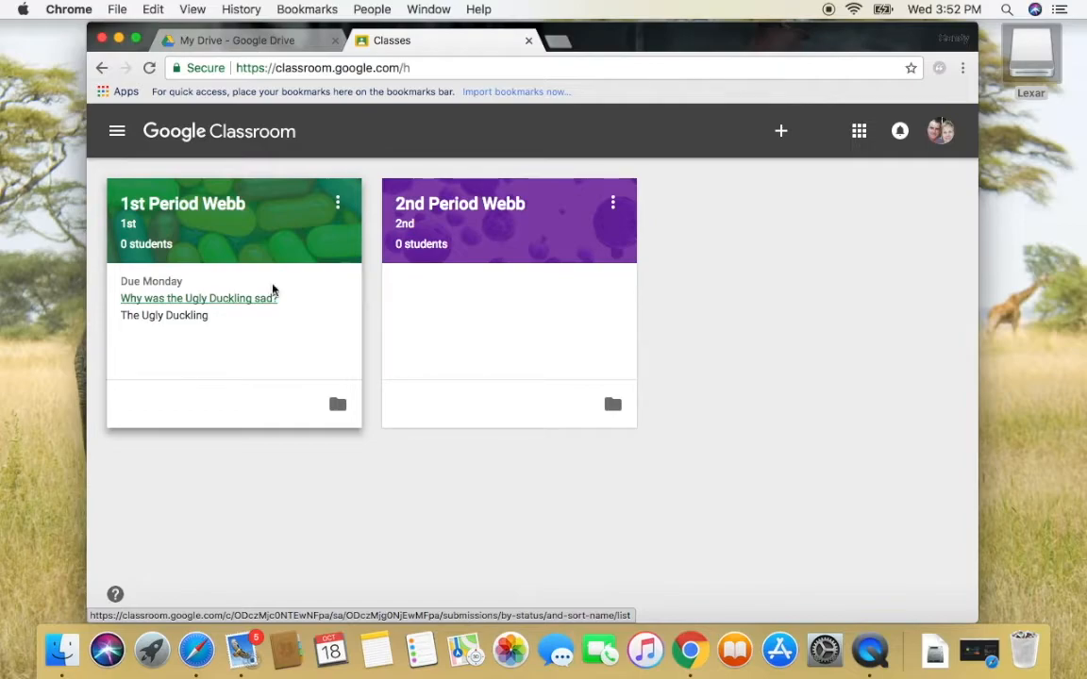
In 2nd Period Webb, reuse and post the welcome announcement from 1st Period Webb
{"action": "left_click", "coordinate": [459, 204]}
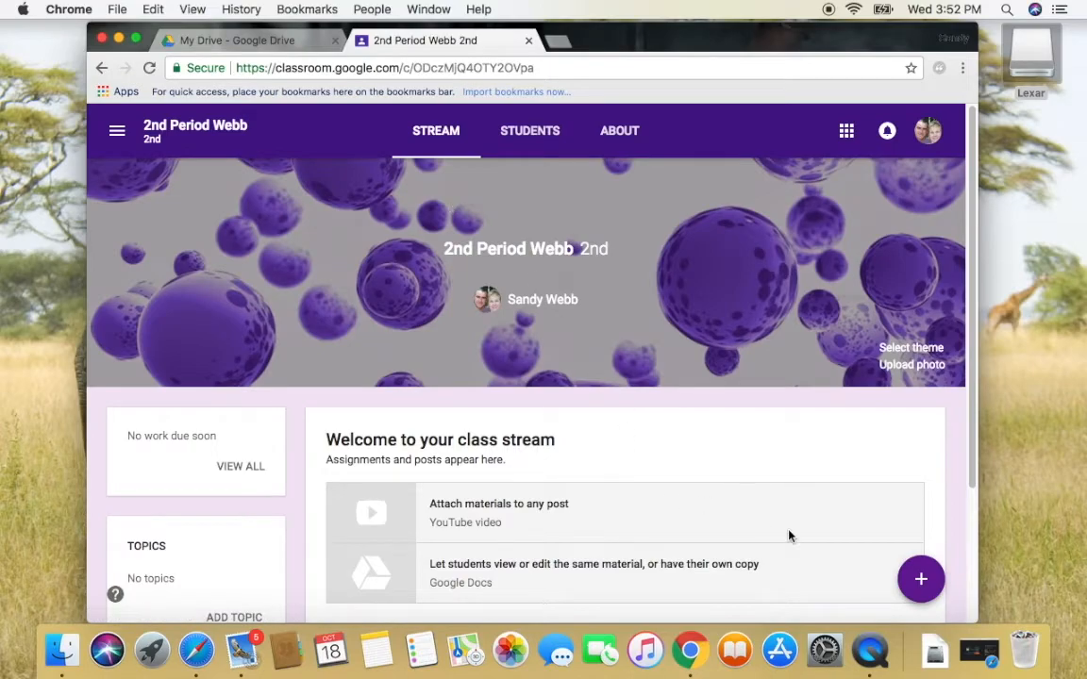
{"action": "mouse_move", "coordinate": [924, 585]}
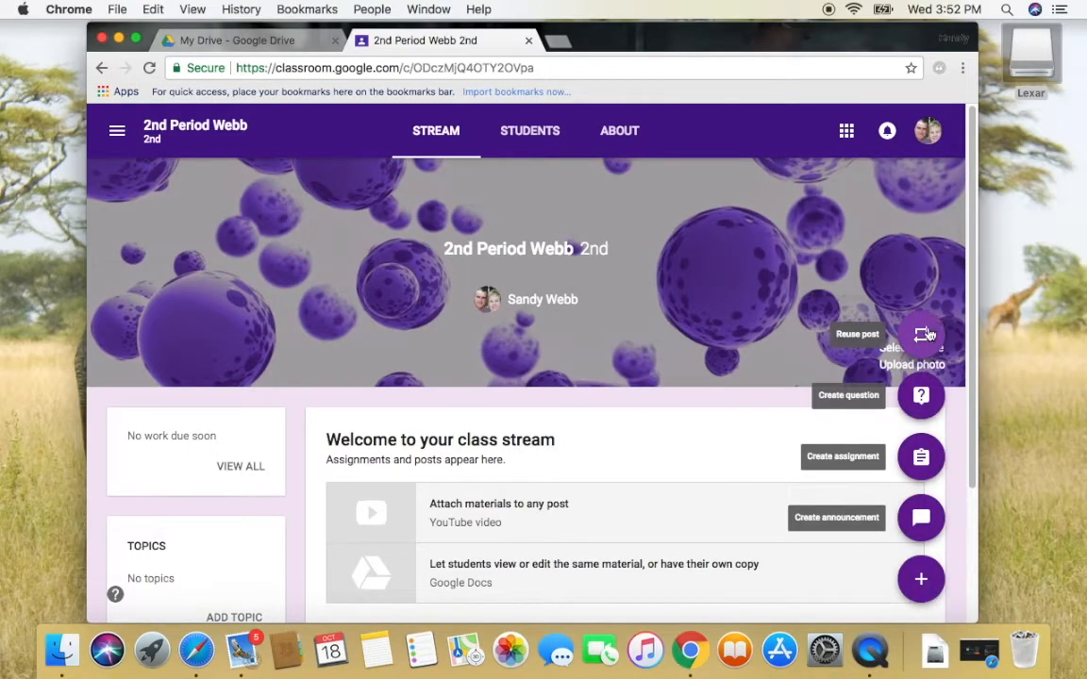
{"action": "left_click", "coordinate": [923, 333]}
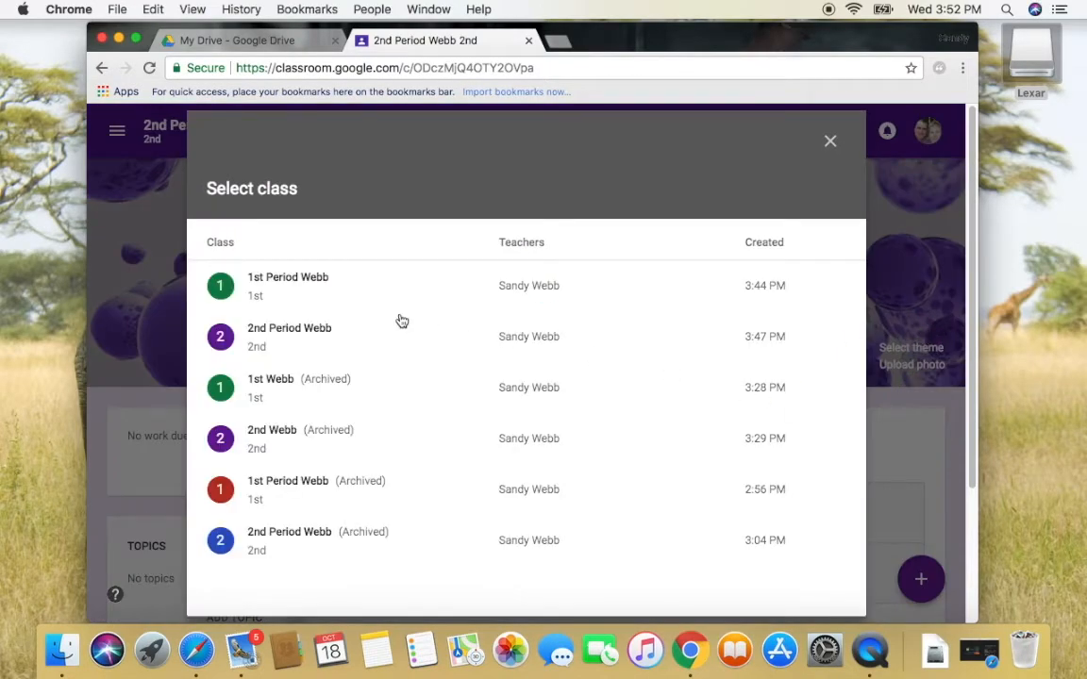
{"action": "left_click", "coordinate": [225, 287]}
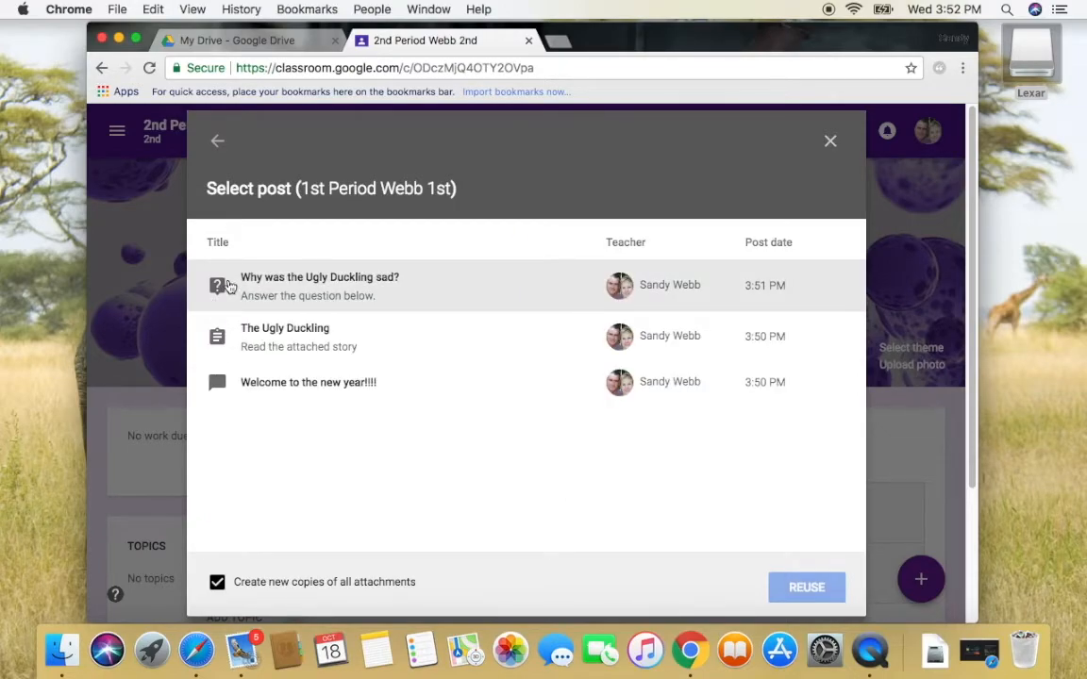
{"action": "left_click", "coordinate": [217, 382]}
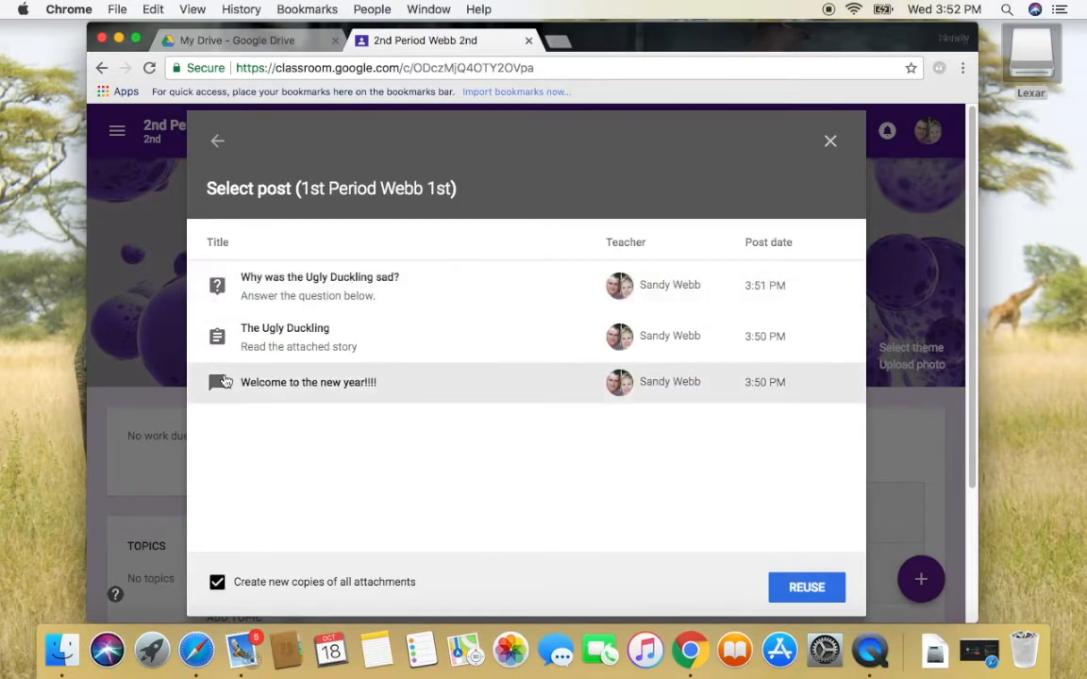
{"action": "left_click", "coordinate": [780, 587]}
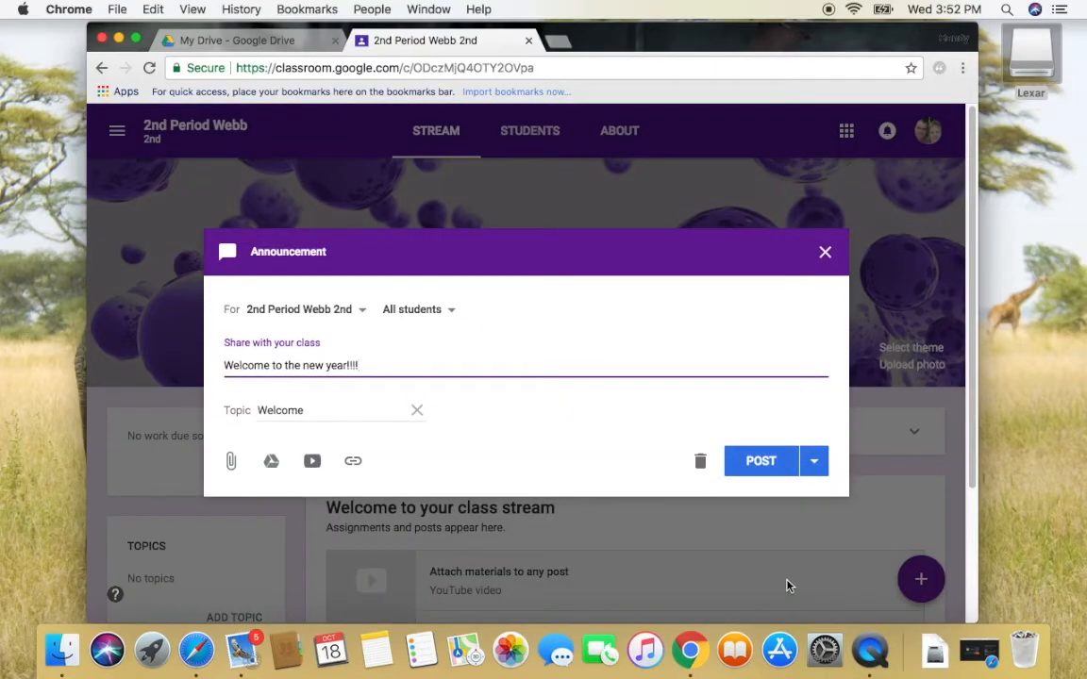
{"action": "left_click", "coordinate": [783, 466]}
Reuse The Ugly Duckling assignment, set it due Oct 23, and assign it
{"action": "mouse_move", "coordinate": [921, 583]}
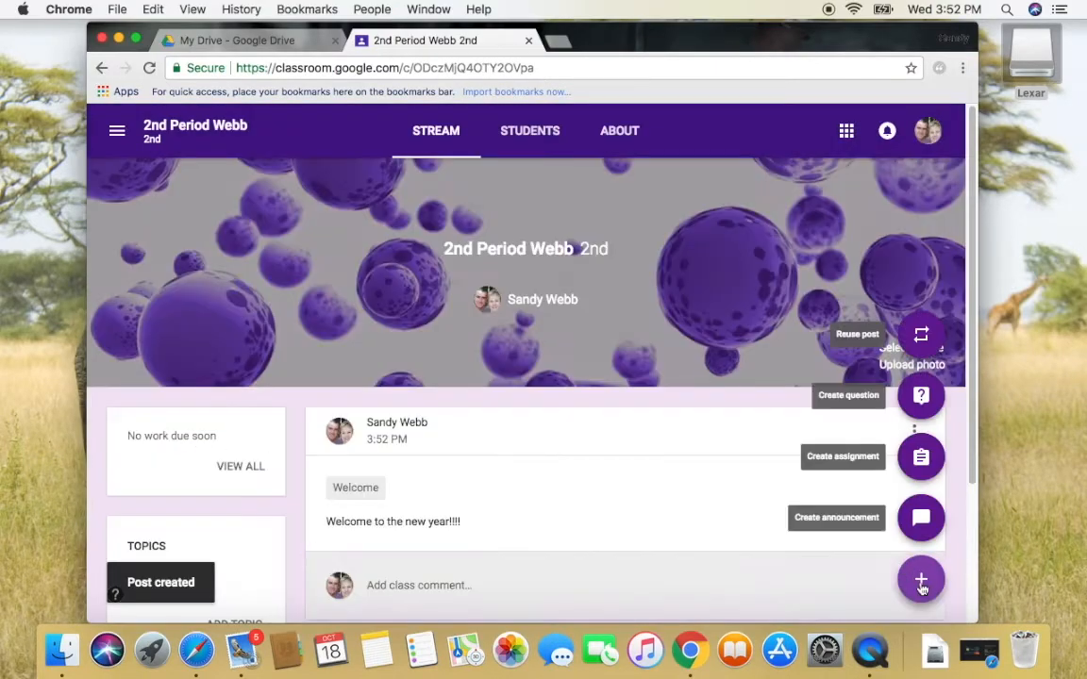
{"action": "left_click", "coordinate": [921, 336]}
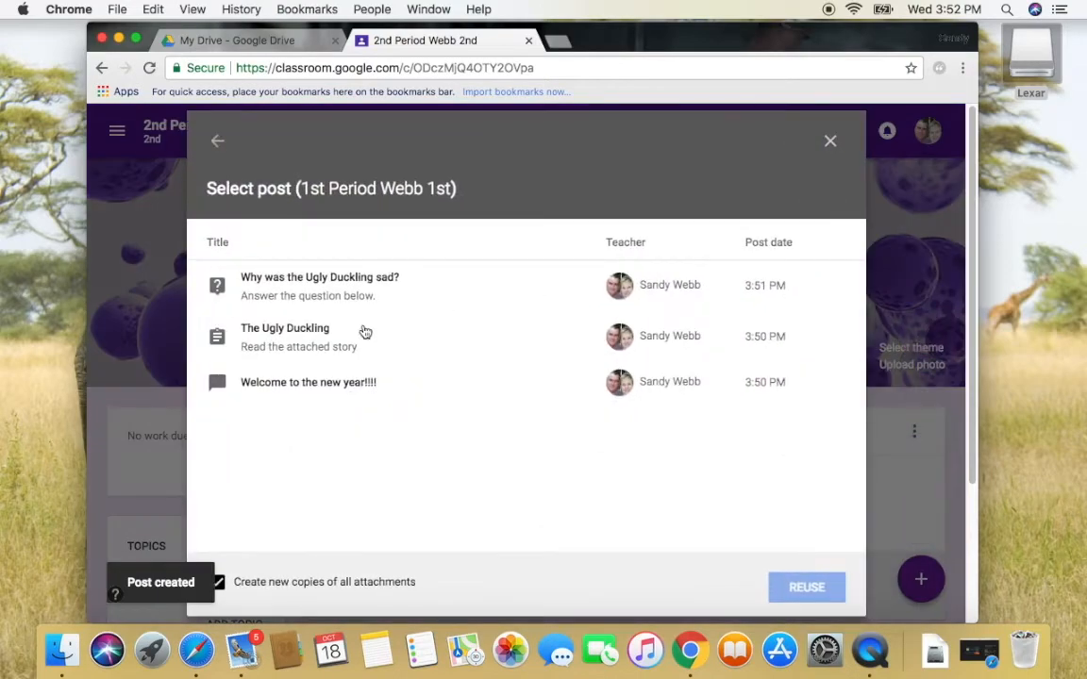
{"action": "left_click", "coordinate": [320, 333]}
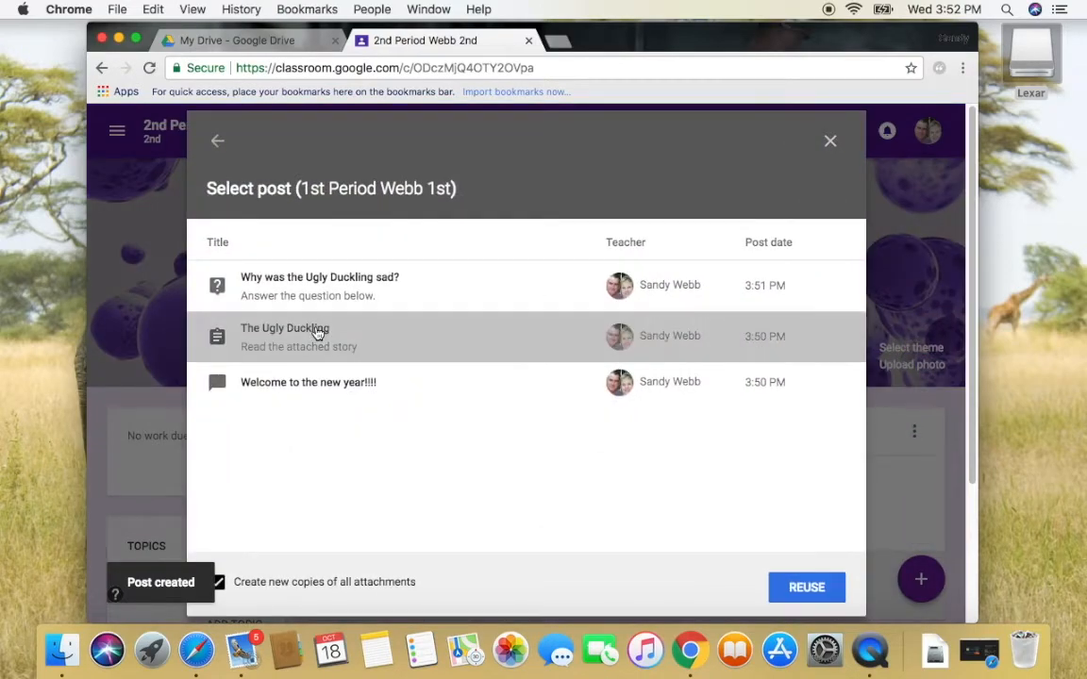
{"action": "left_click", "coordinate": [794, 594]}
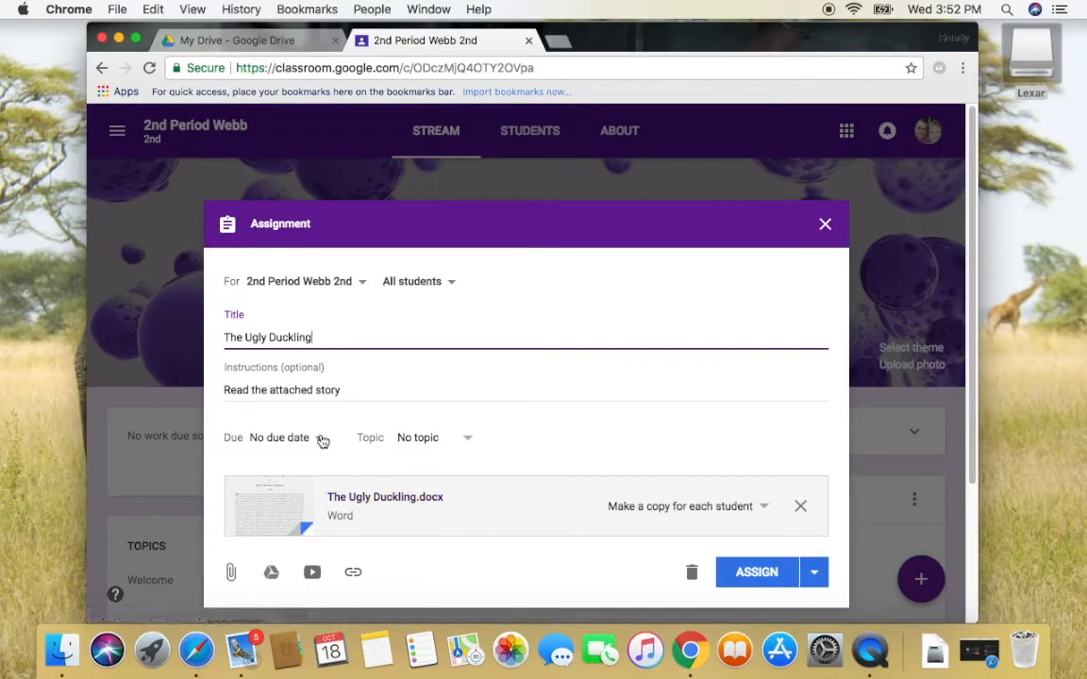
{"action": "left_click", "coordinate": [321, 439]}
{"action": "left_click", "coordinate": [299, 492]}
{"action": "left_click", "coordinate": [290, 576]}
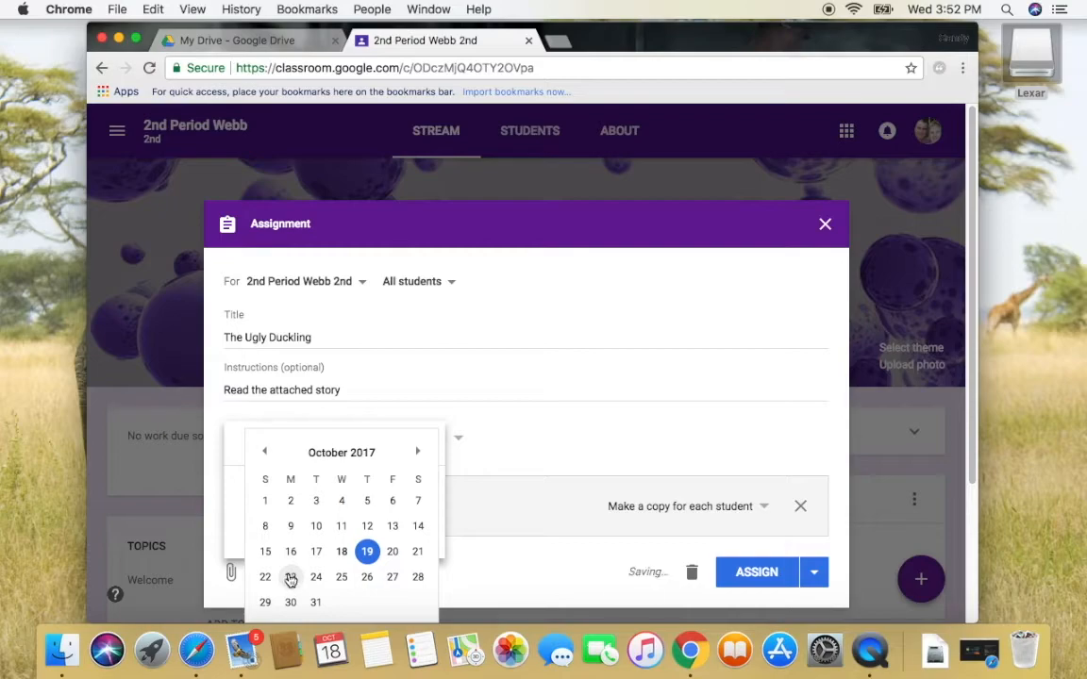
{"action": "left_click", "coordinate": [757, 576]}
{"action": "left_click", "coordinate": [759, 578]}
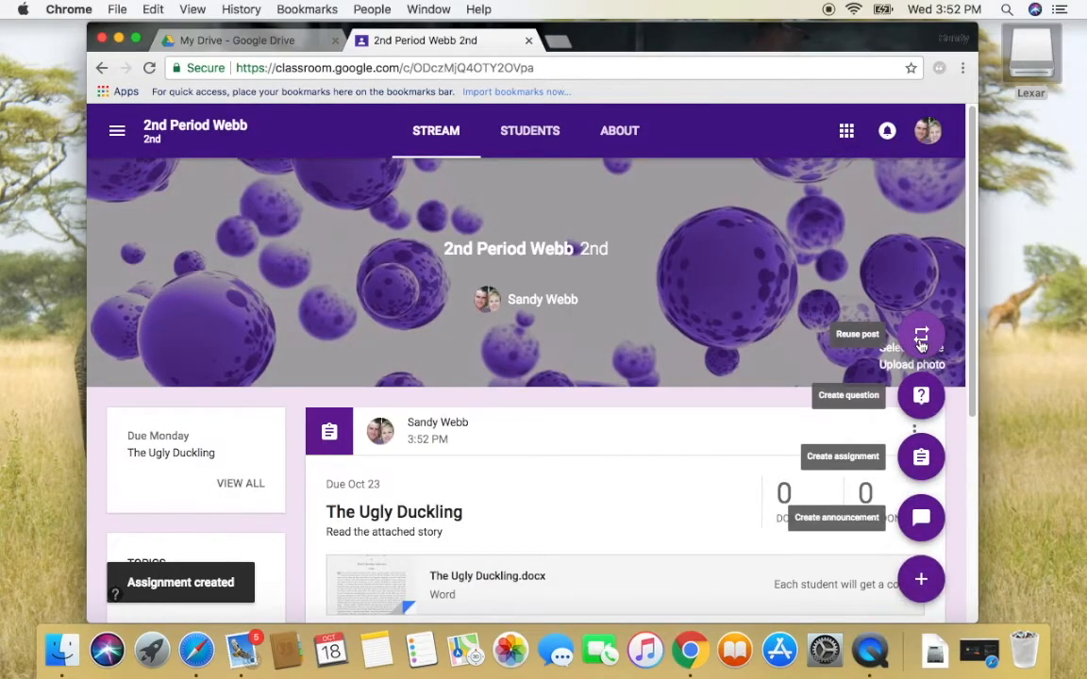
Reuse the Ugly Duckling question, set it due Oct 23, and post it
{"action": "left_click", "coordinate": [921, 339]}
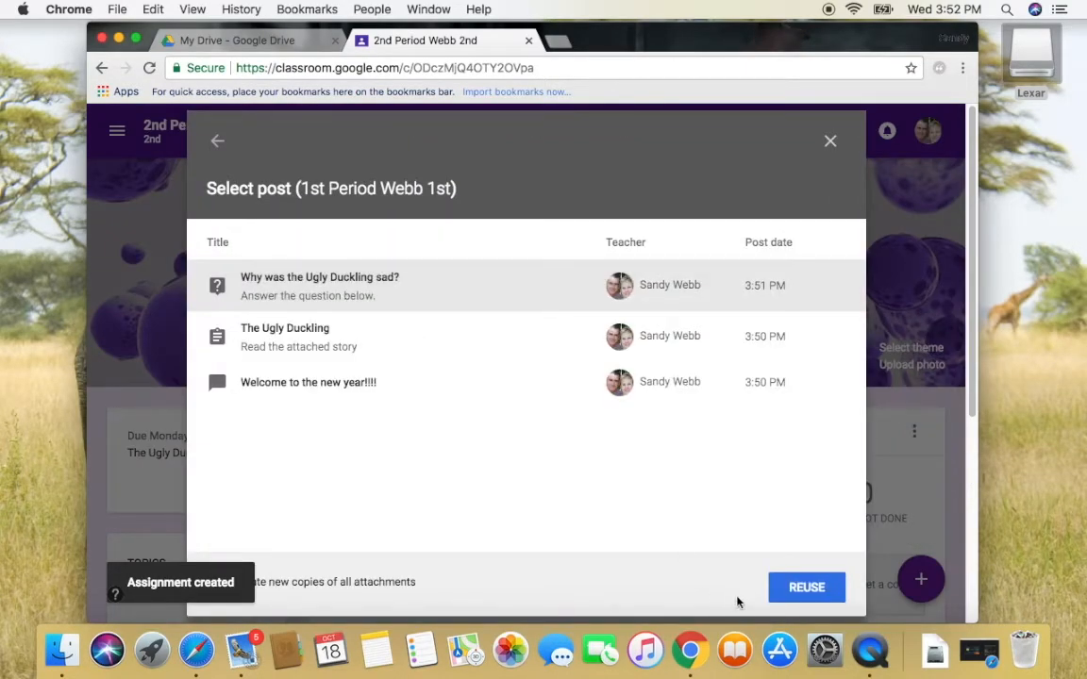
{"action": "left_click", "coordinate": [797, 588]}
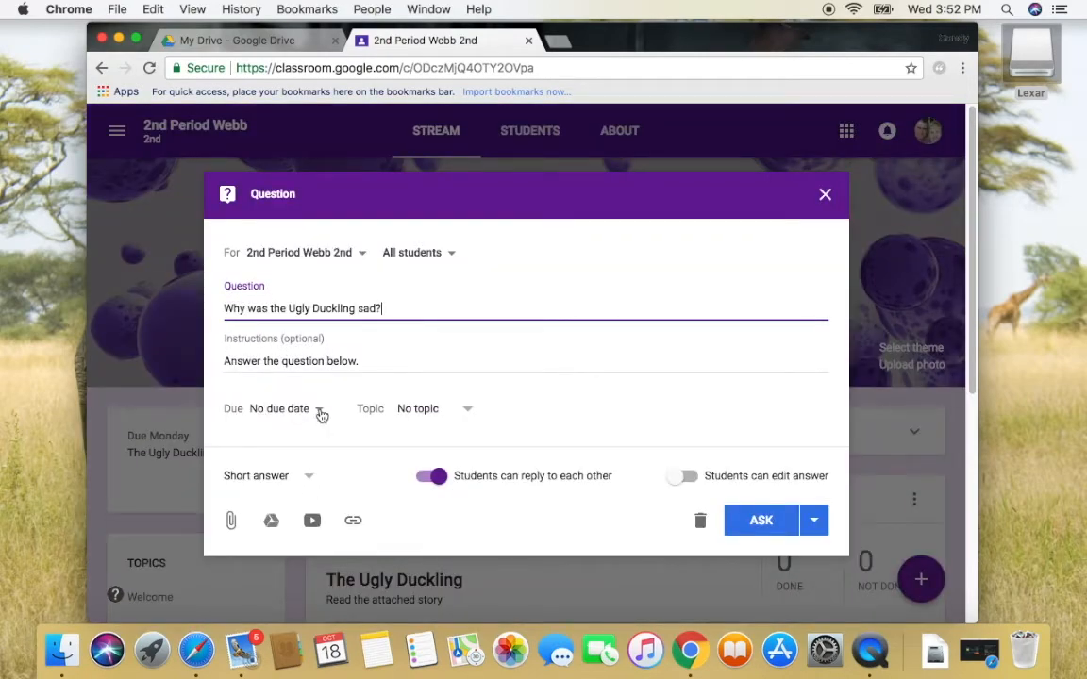
{"action": "left_click", "coordinate": [321, 415]}
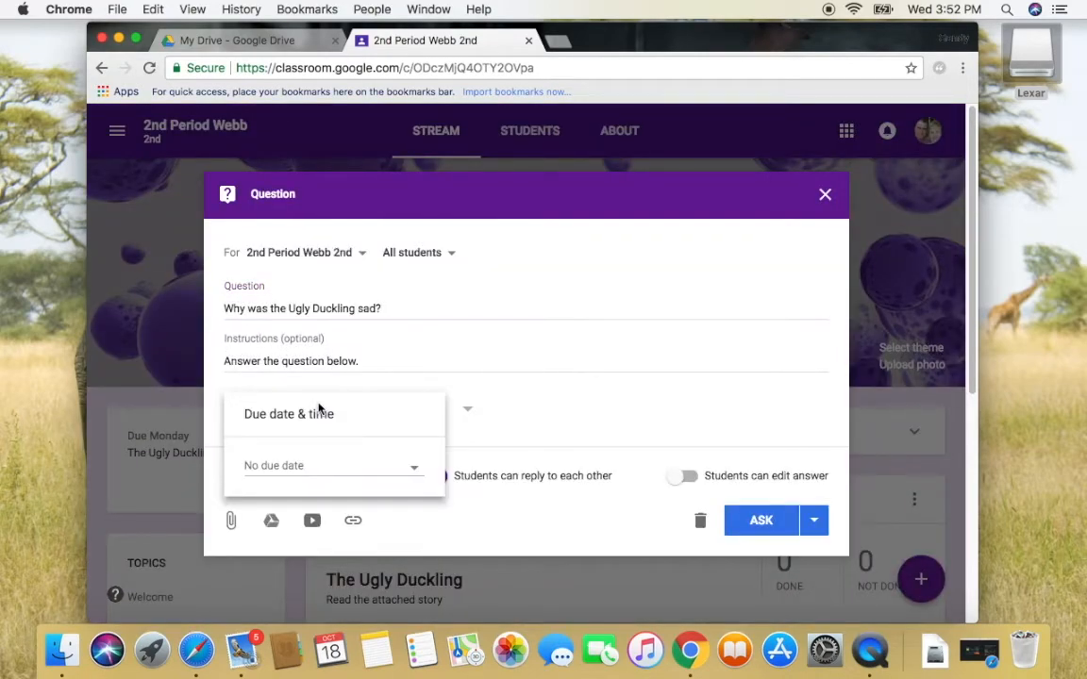
{"action": "left_click", "coordinate": [283, 462]}
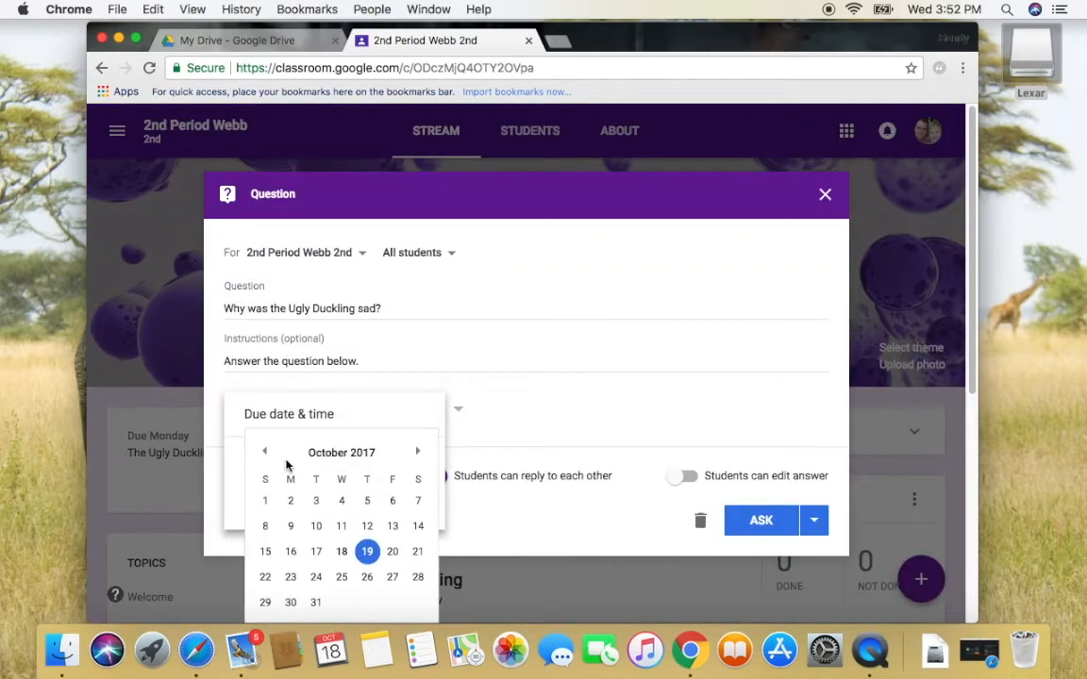
{"action": "left_click", "coordinate": [290, 578]}
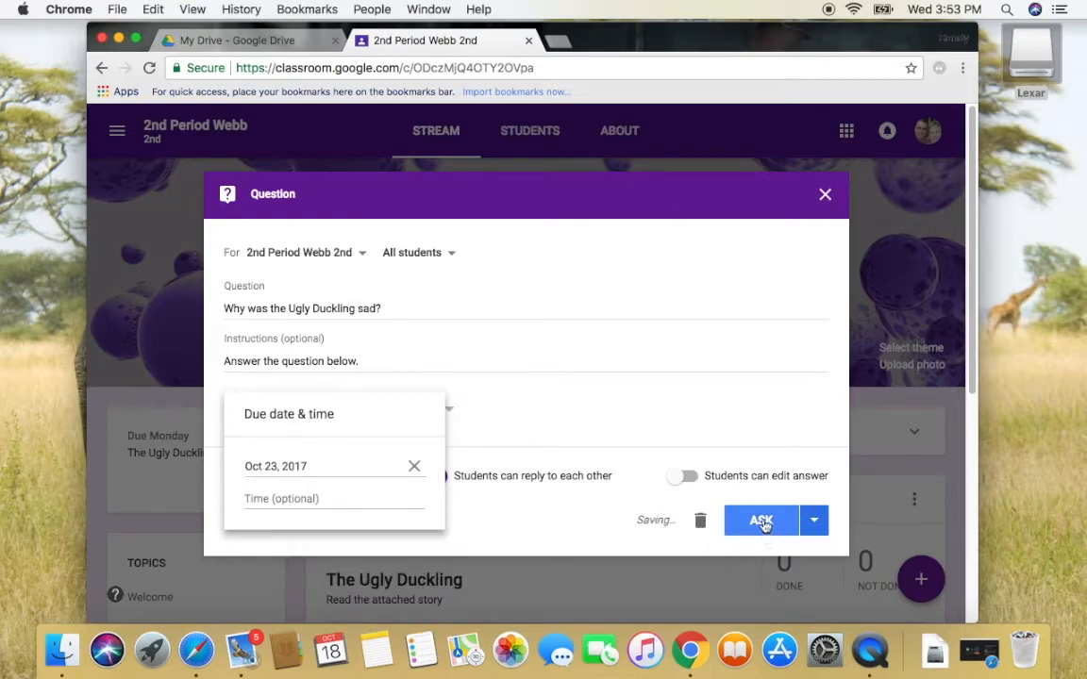
{"action": "left_click", "coordinate": [685, 482]}
{"action": "left_click", "coordinate": [761, 520]}
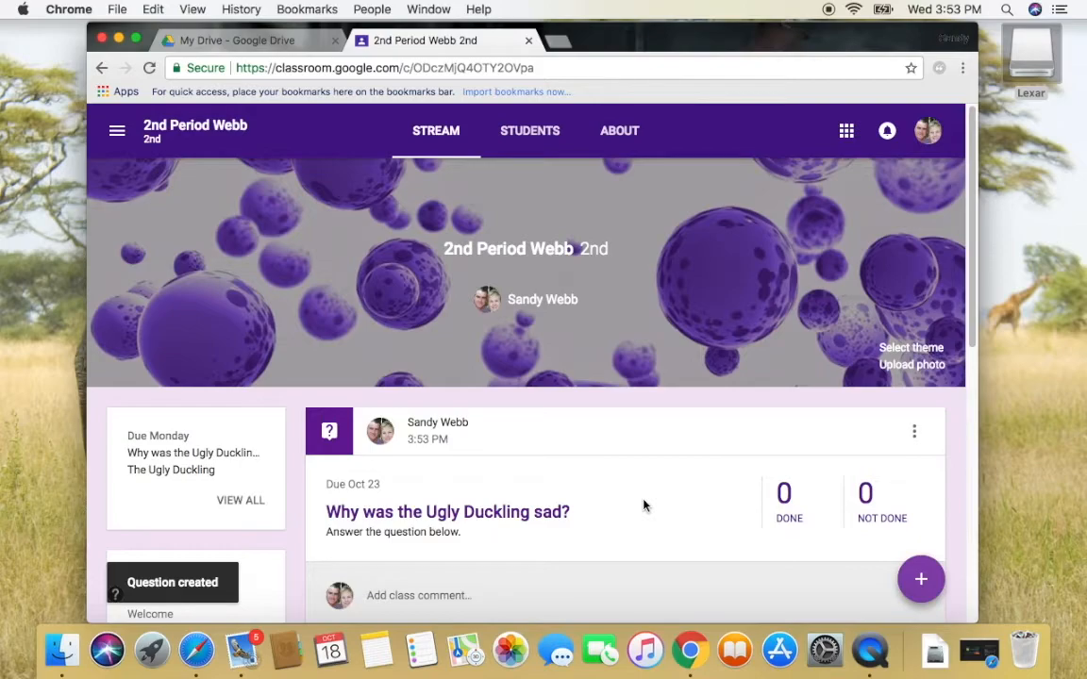
Visit the 1st Period Webb class via Classes, then switch back to 2nd Period Webb
{"action": "left_click", "coordinate": [116, 131]}
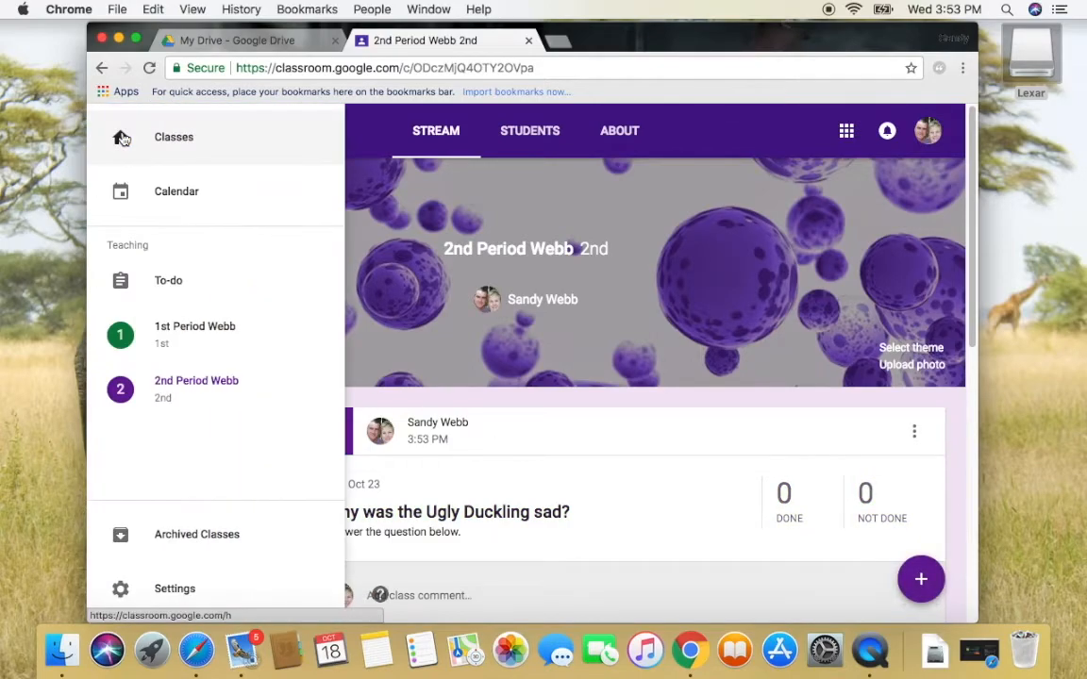
{"action": "left_click", "coordinate": [179, 138]}
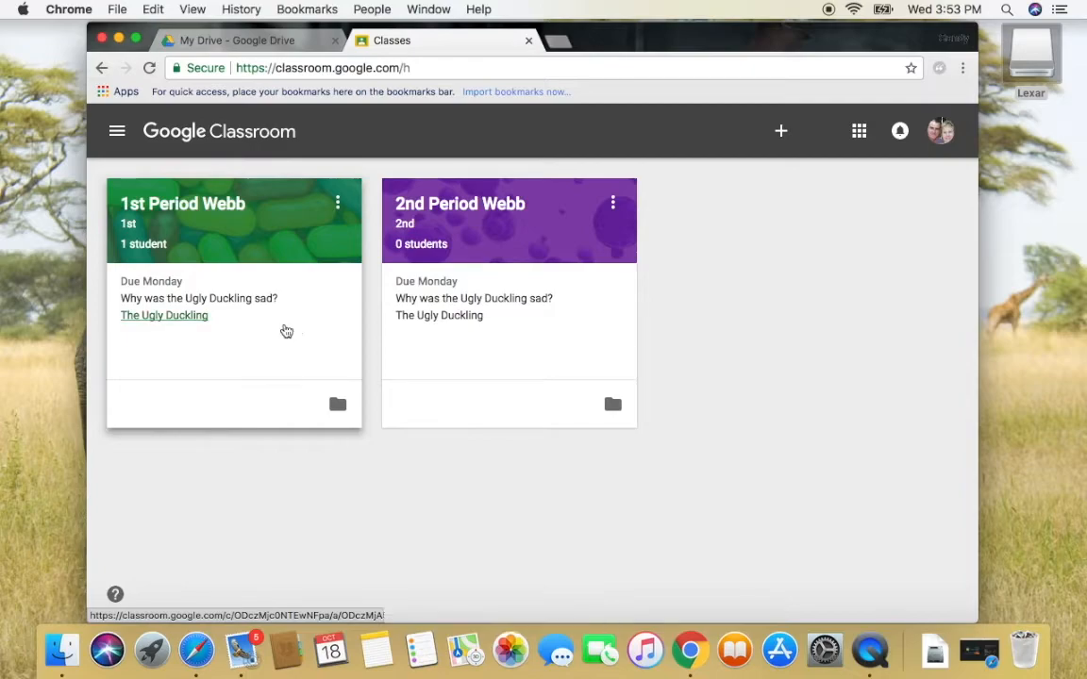
{"action": "left_click", "coordinate": [189, 205]}
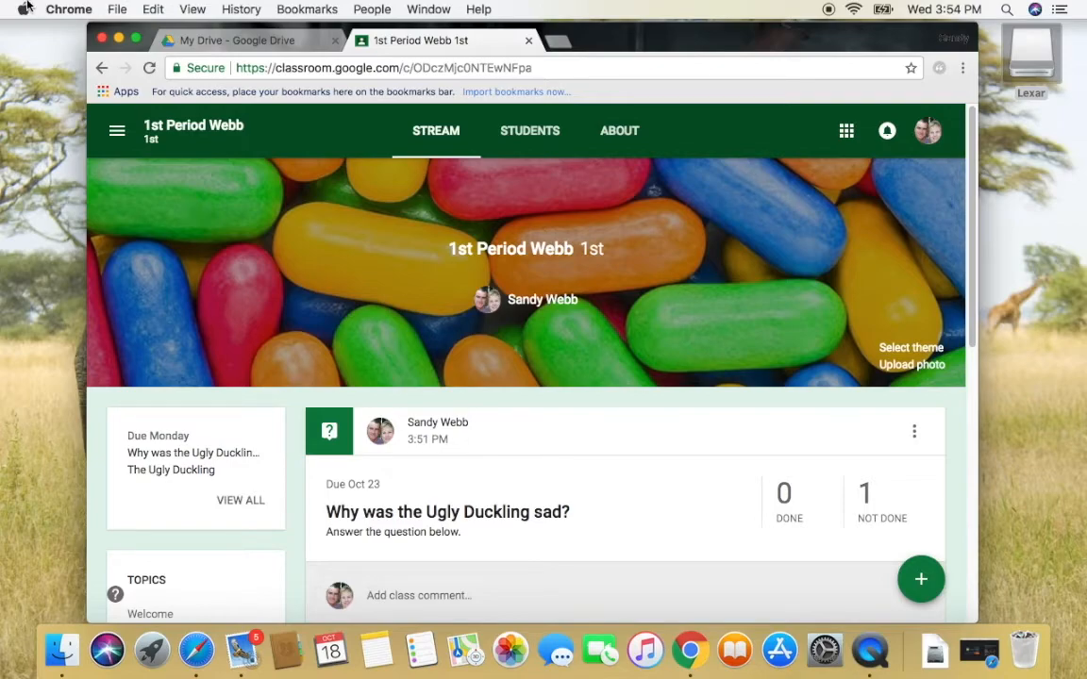
{"action": "left_click", "coordinate": [114, 131]}
{"action": "left_click", "coordinate": [149, 141]}
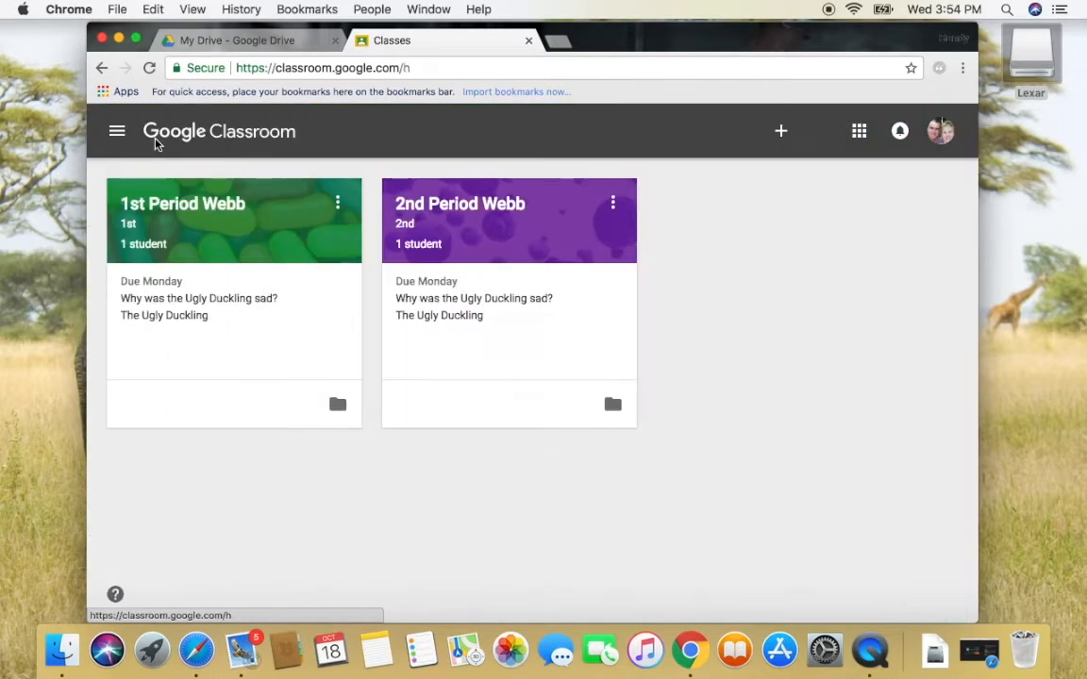
{"action": "left_click", "coordinate": [437, 211]}
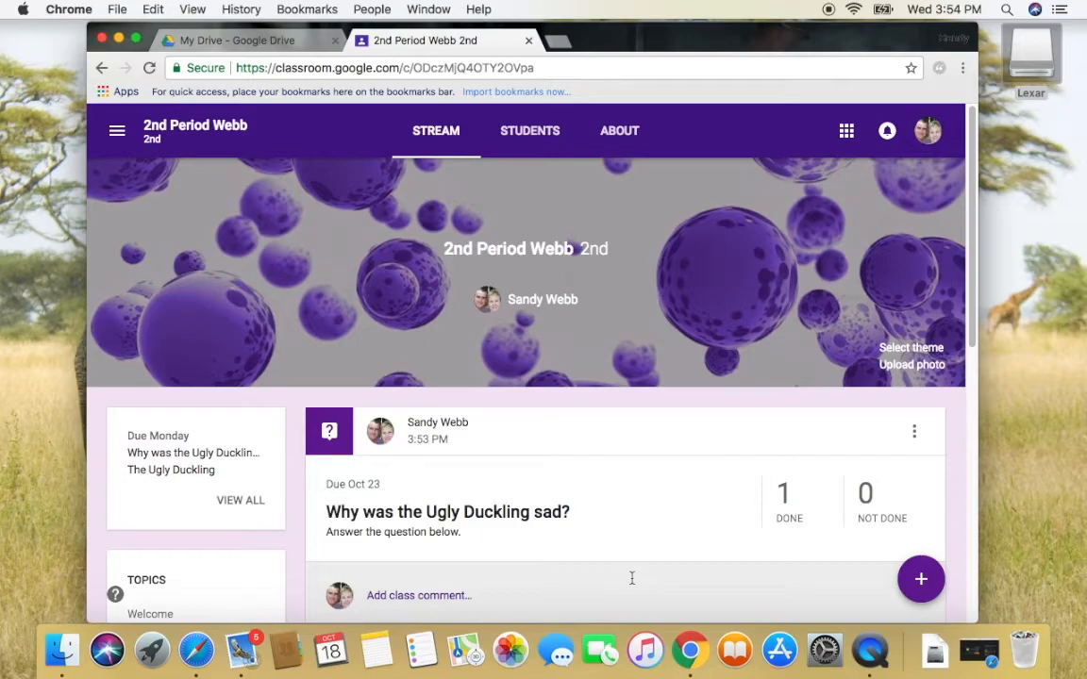
{"action": "left_click", "coordinate": [552, 514]}
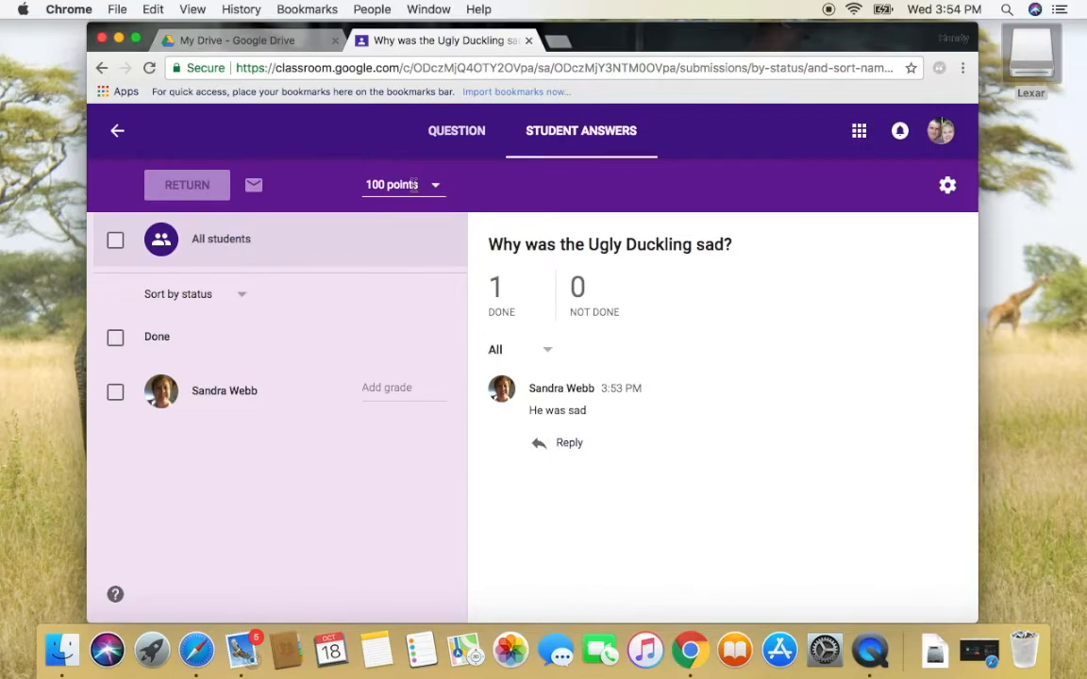
{"action": "left_click", "coordinate": [388, 383]}
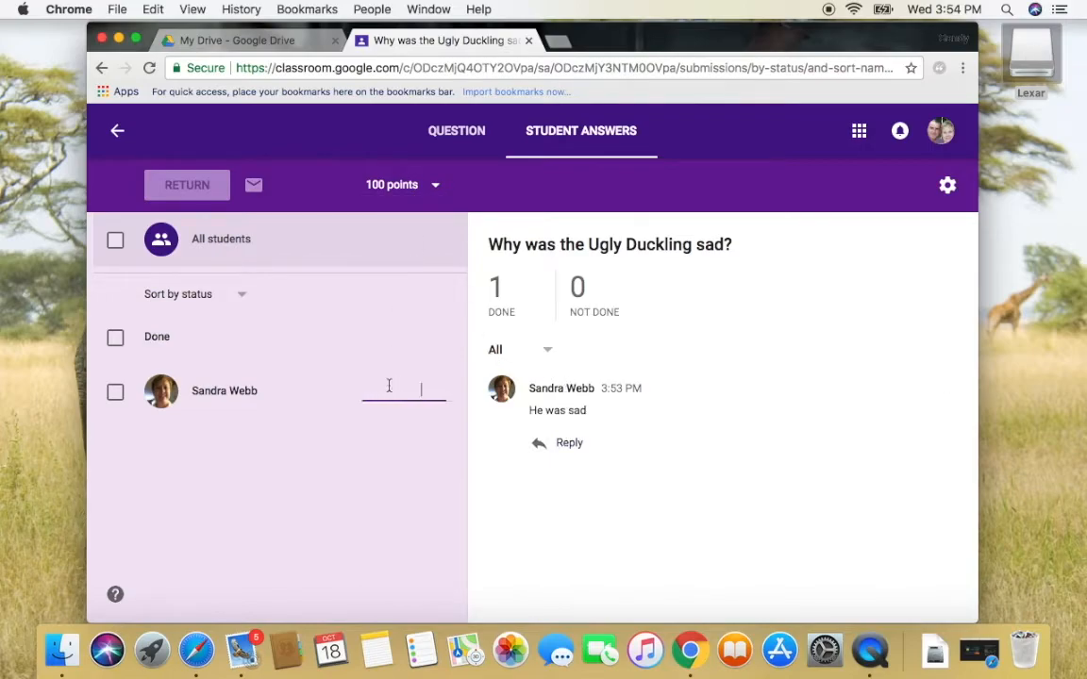
{"action": "type", "text": "100"}
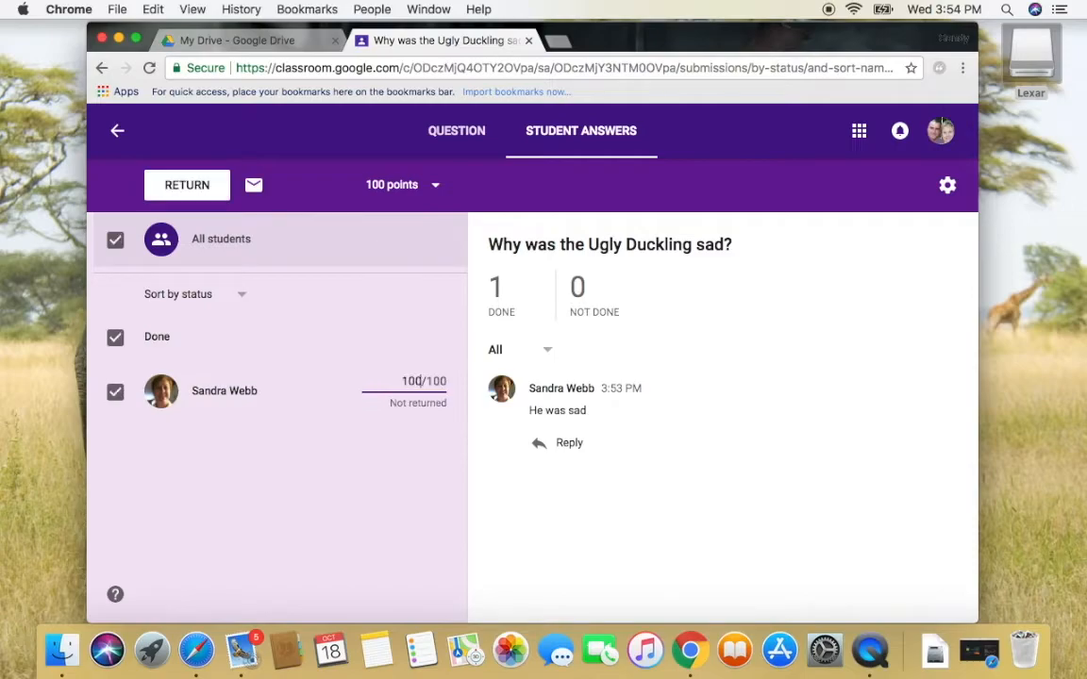
{"action": "left_click", "coordinate": [415, 463]}
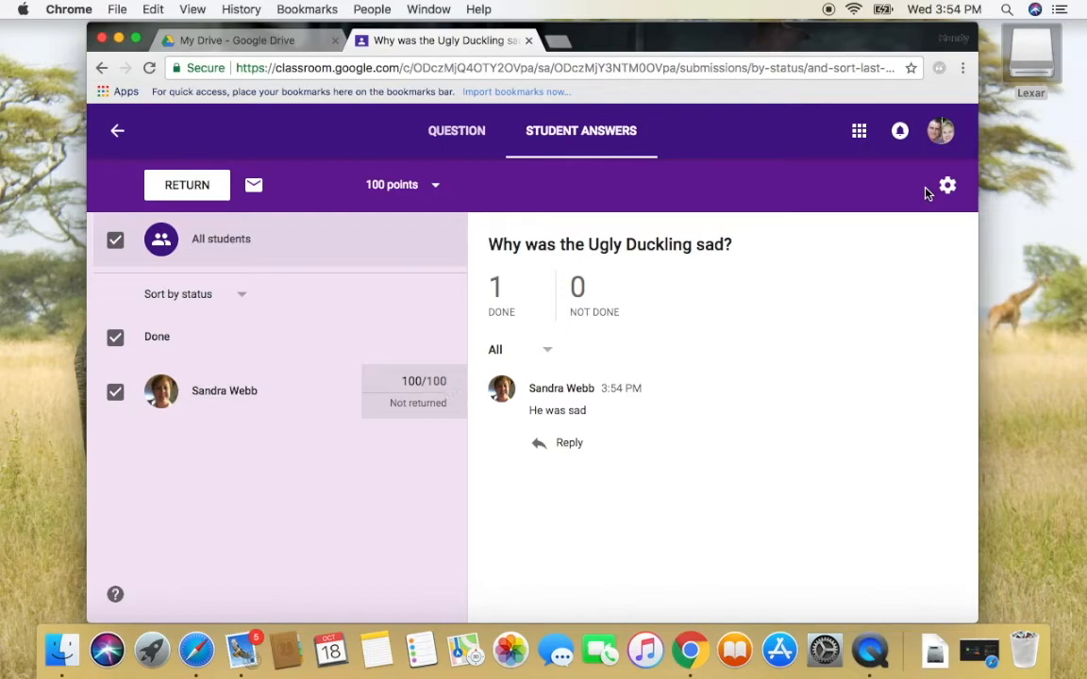
{"action": "left_click", "coordinate": [858, 132]}
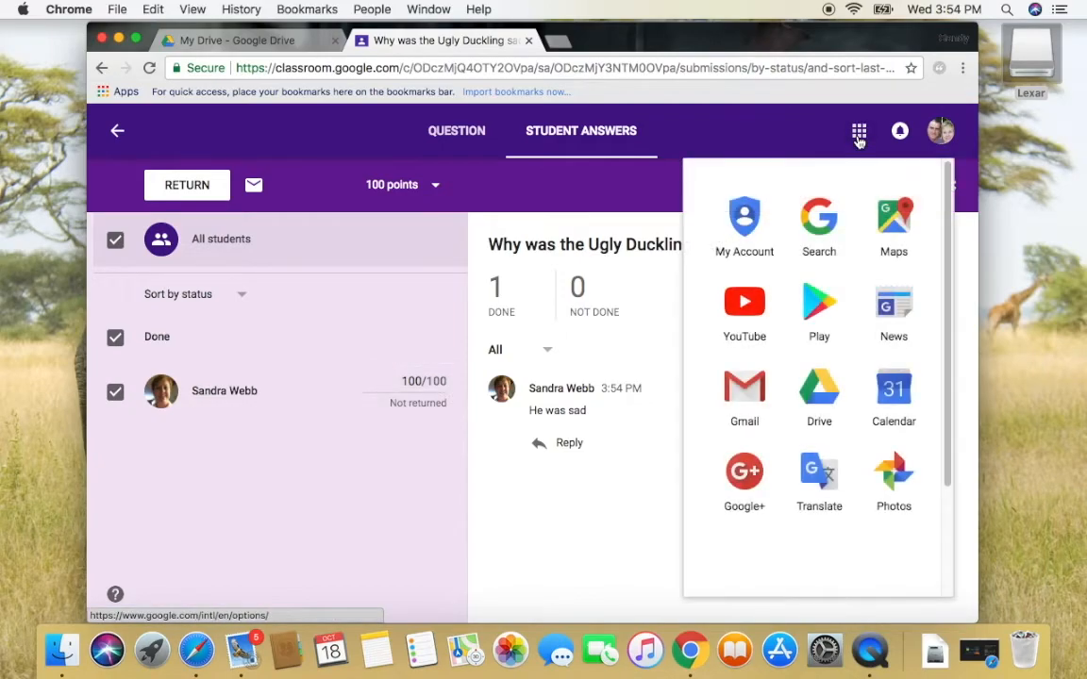
{"action": "left_click", "coordinate": [653, 154]}
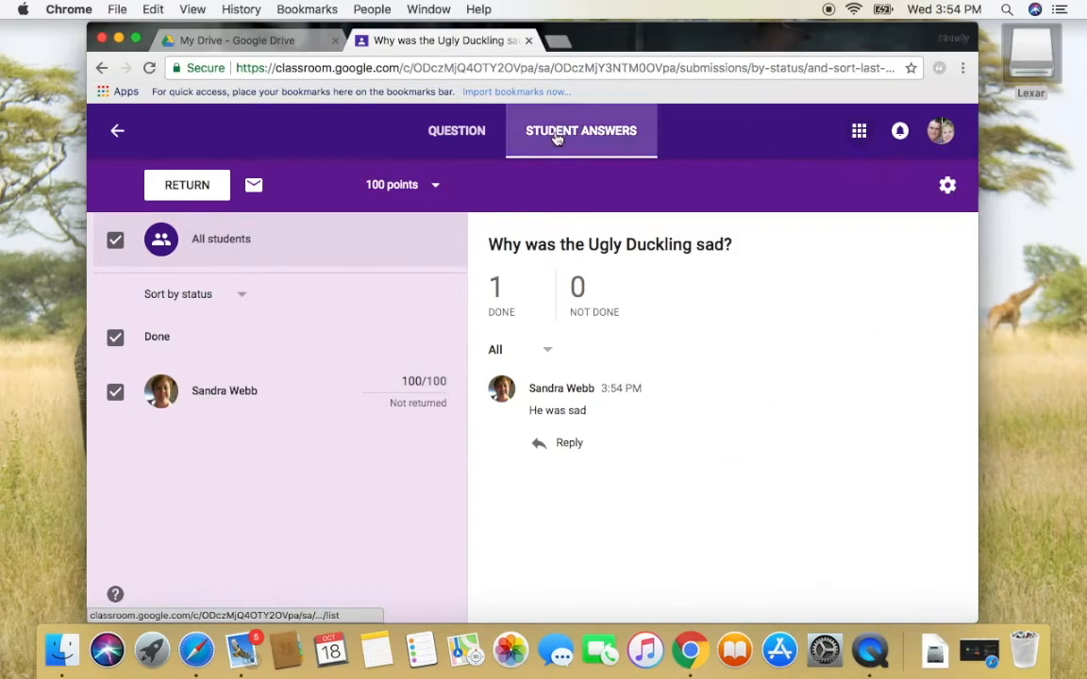
{"action": "left_click", "coordinate": [444, 131]}
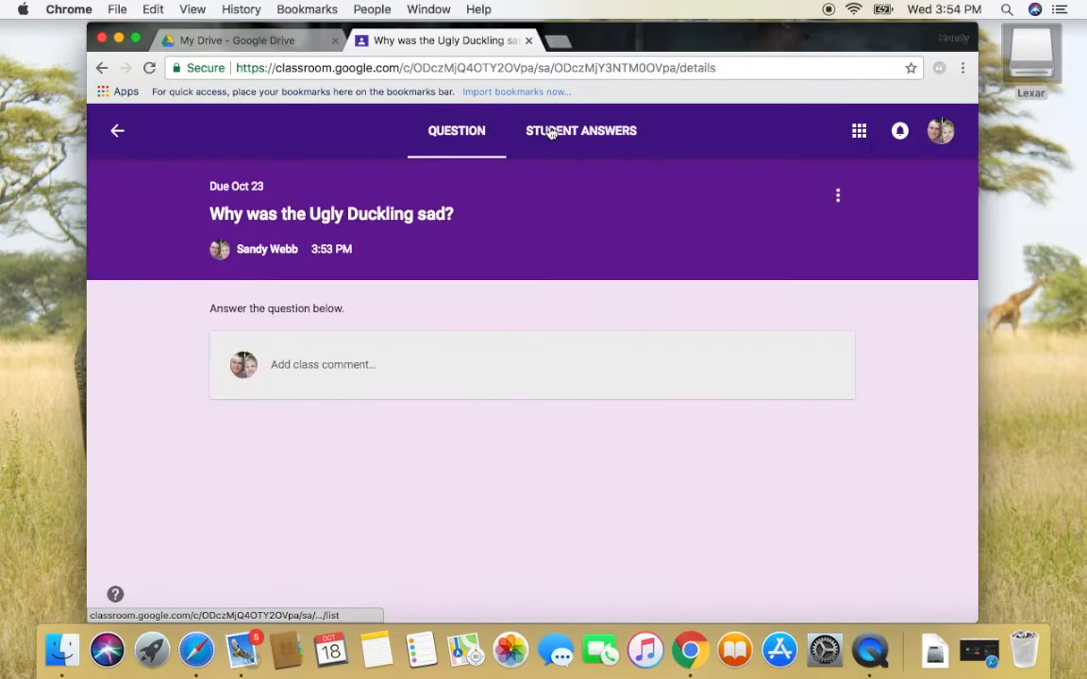
{"action": "left_click", "coordinate": [552, 133]}
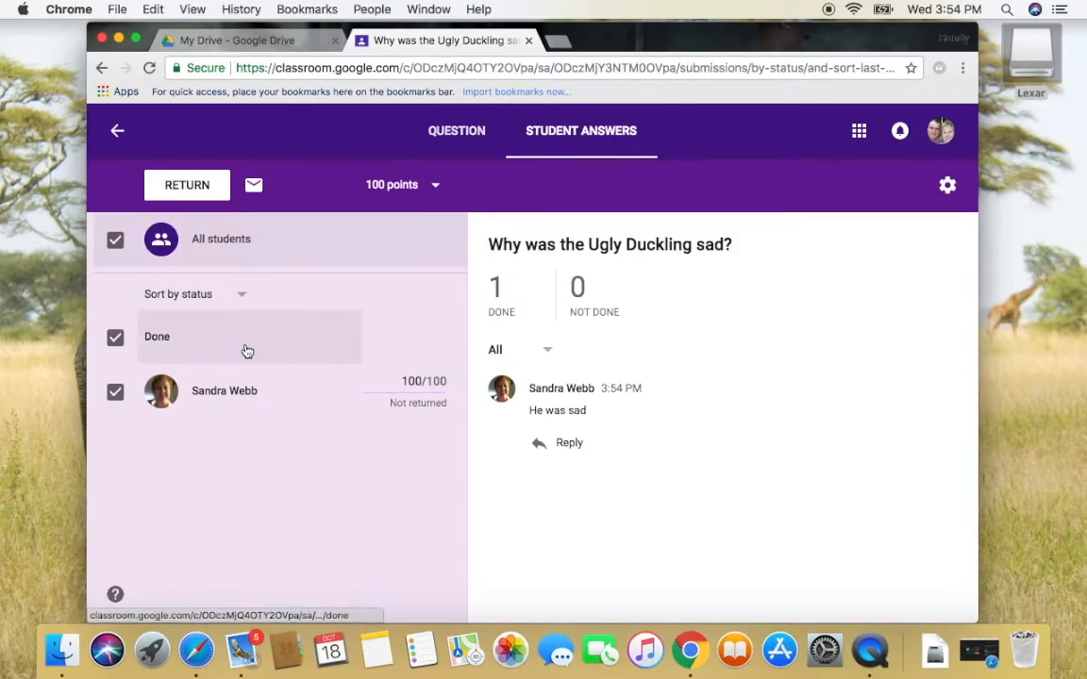
{"action": "left_click", "coordinate": [948, 192]}
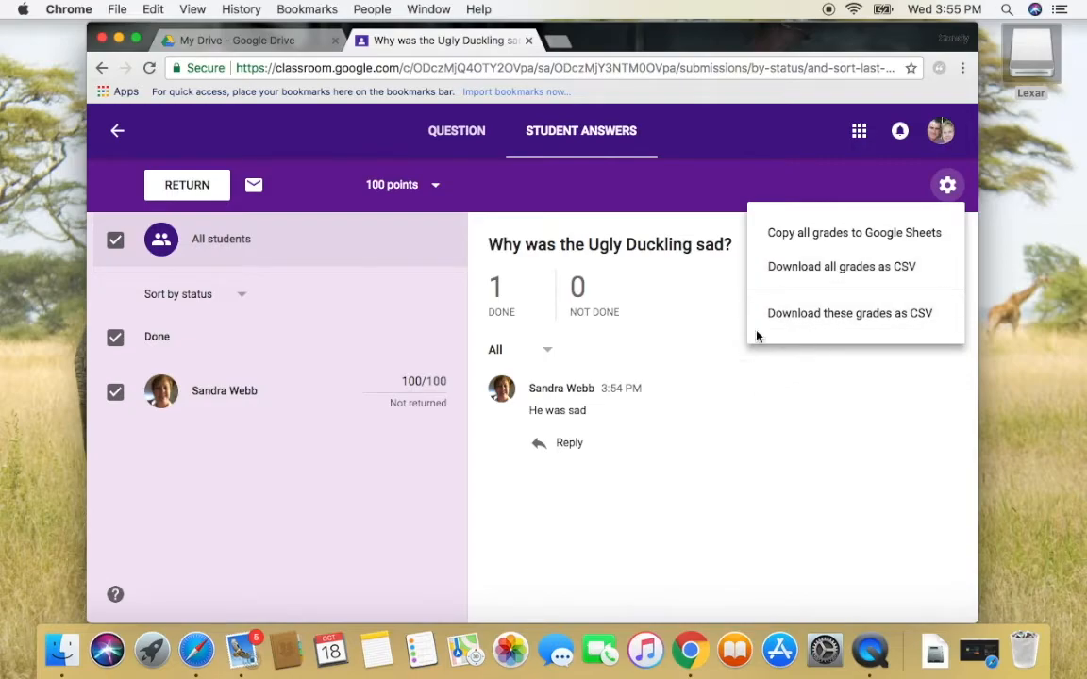
{"action": "left_click", "coordinate": [667, 198]}
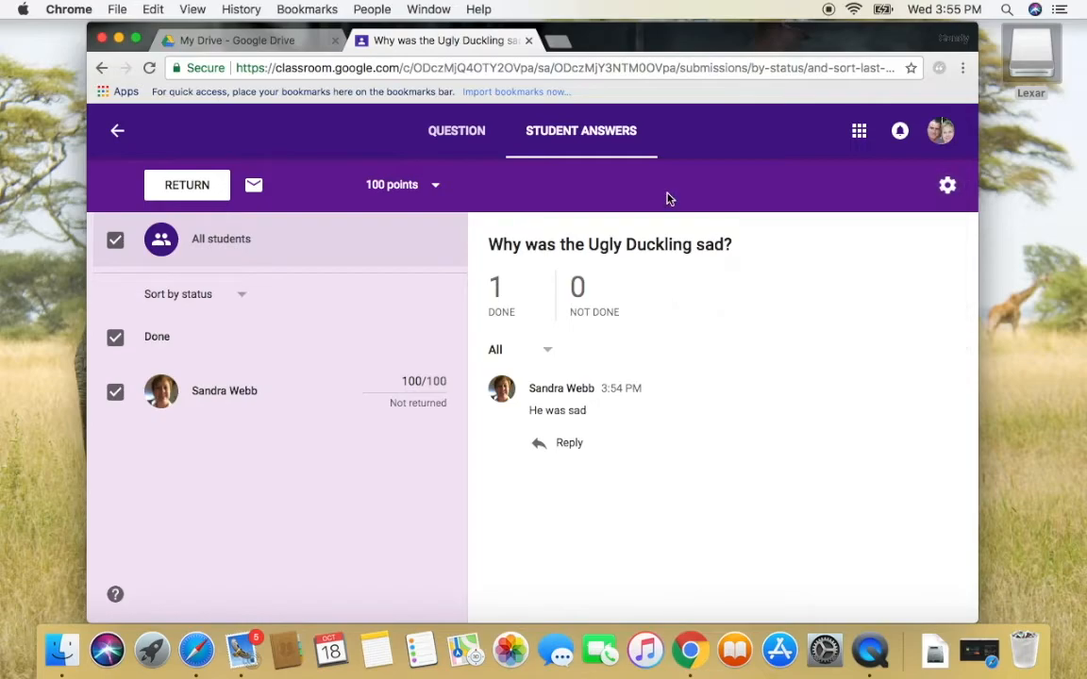
Enter a grade of 100 for the student's Ugly Duckling work, then go back to the class stream
{"action": "left_click", "coordinate": [117, 133]}
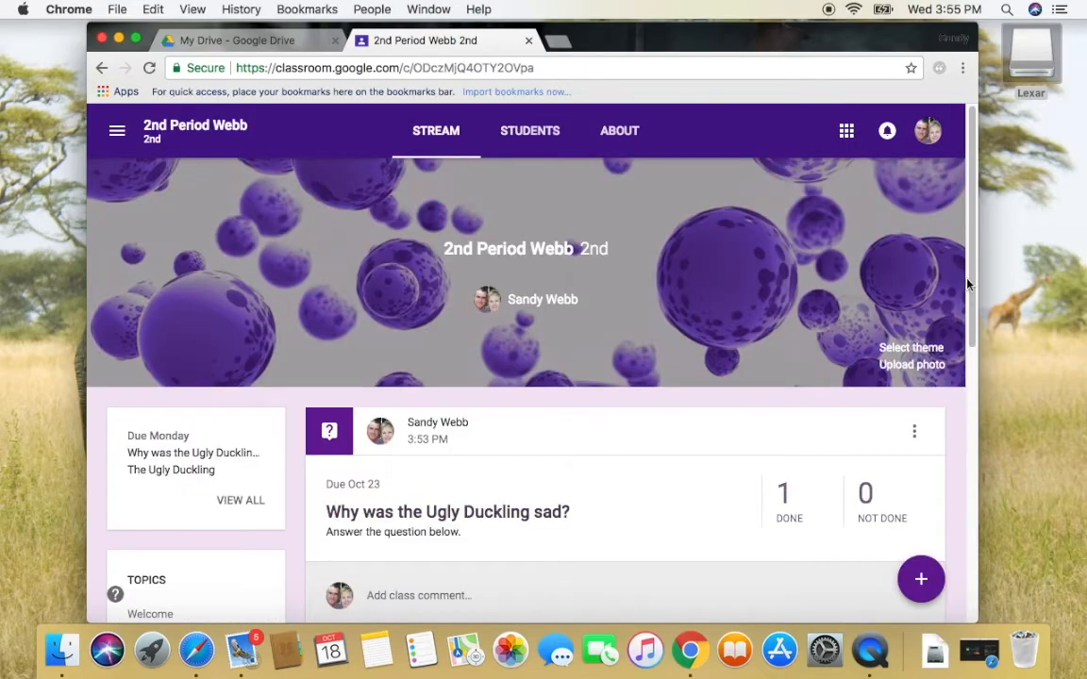
{"action": "left_click_drag", "start_coordinate": [967, 252], "coordinate": [982, 449]}
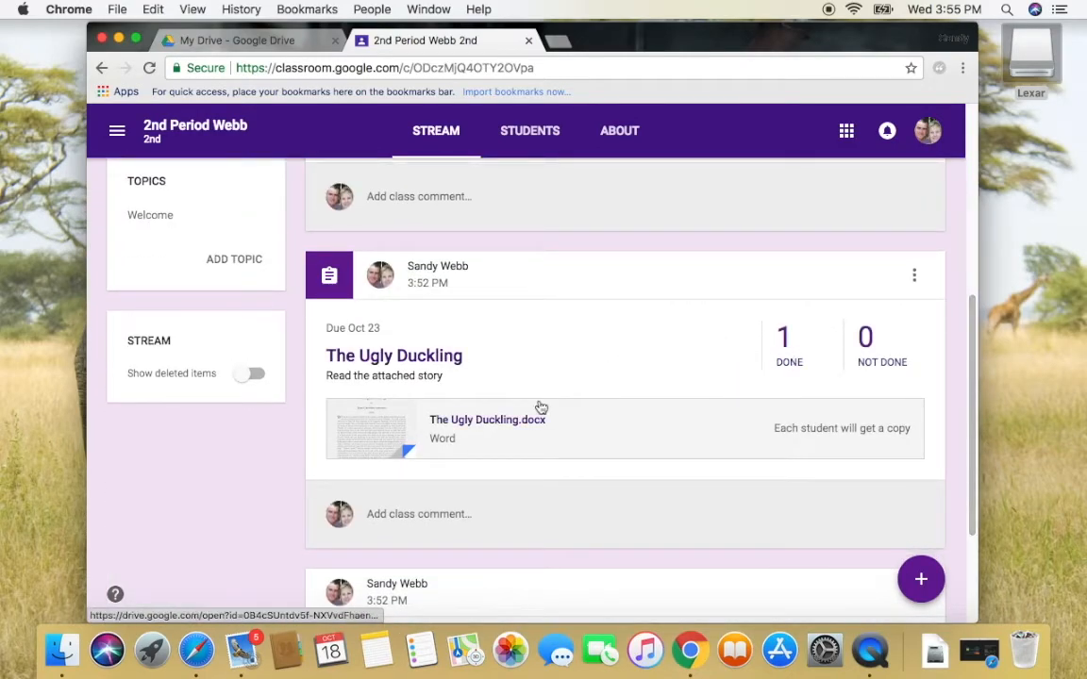
{"action": "left_click", "coordinate": [452, 364]}
{"action": "left_click", "coordinate": [393, 387]}
{"action": "type", "text": "100"}
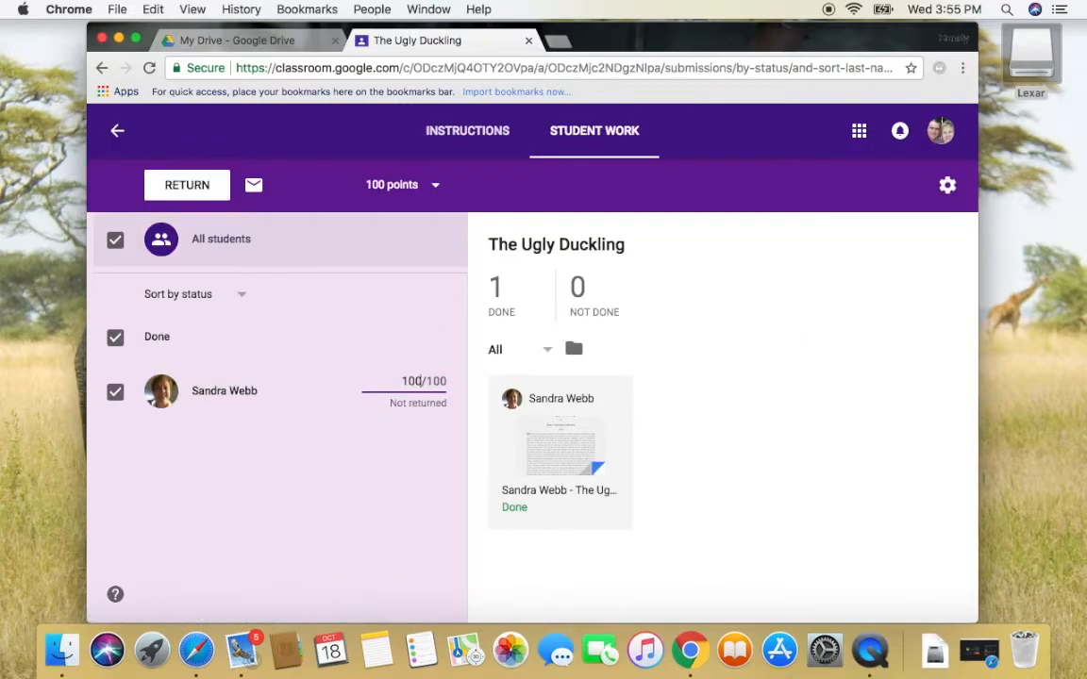
{"action": "left_click", "coordinate": [118, 136]}
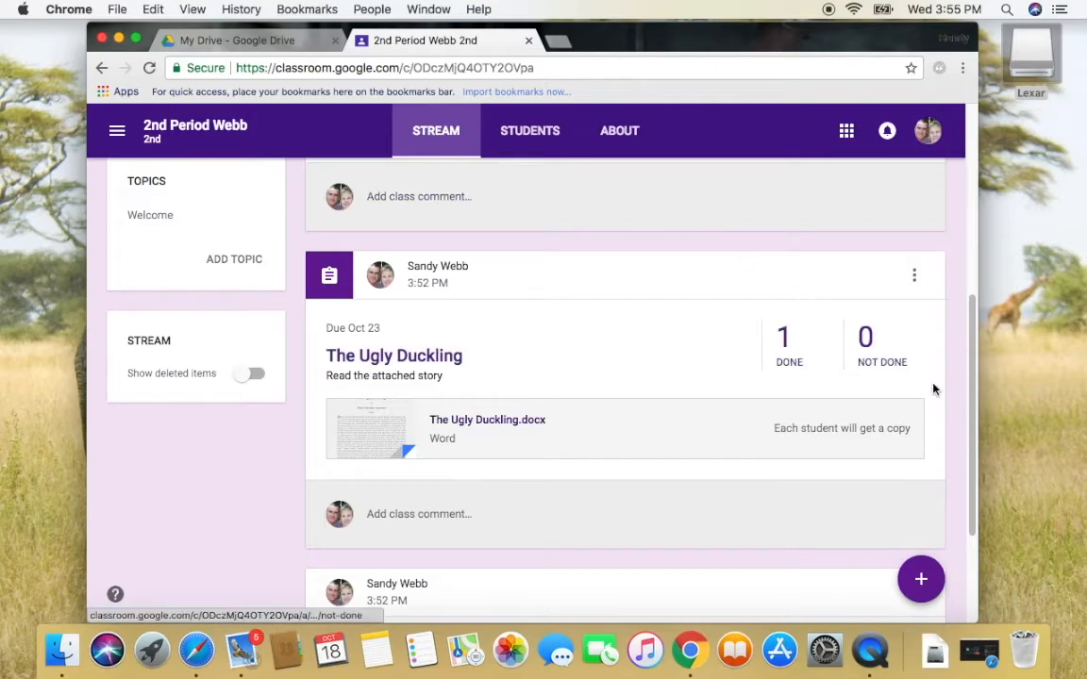
{"action": "left_click_drag", "start_coordinate": [972, 412], "coordinate": [957, 289]}
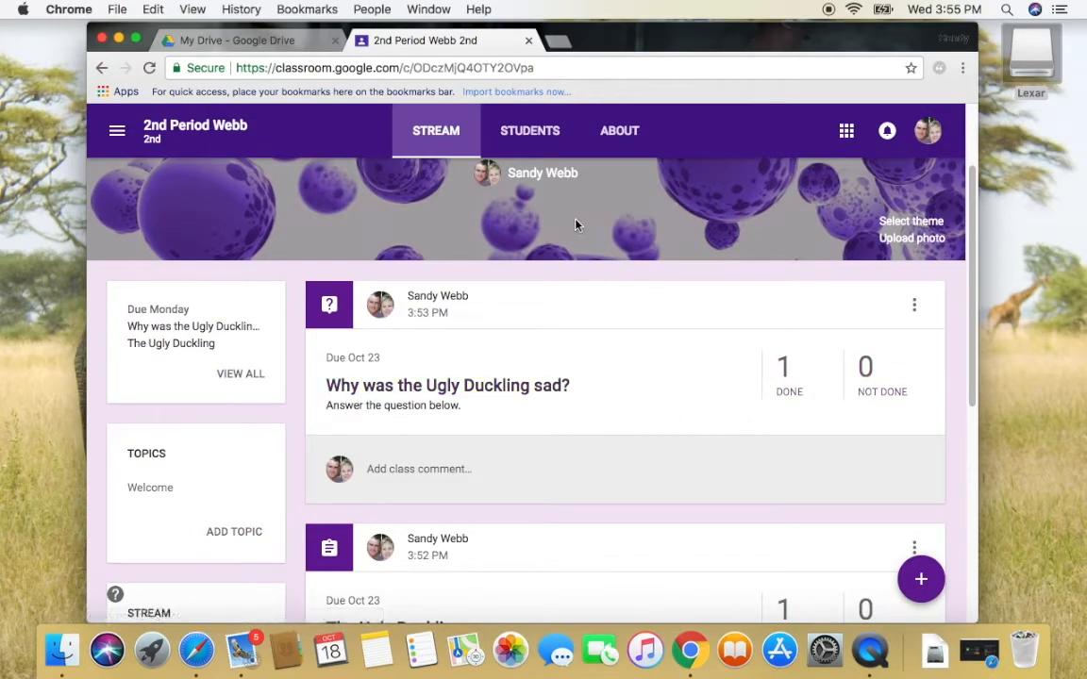
Open the 2nd Period Webb class calendar, check the Oct 23 week, then return to Oct 15–21
{"action": "left_click", "coordinate": [620, 133]}
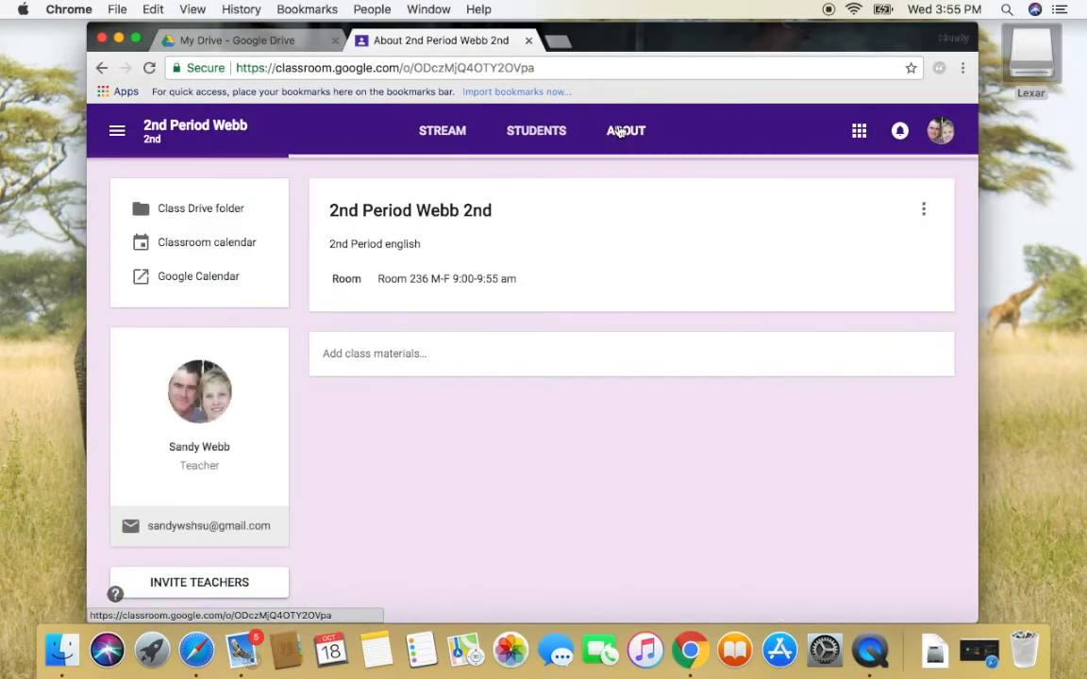
{"action": "left_click", "coordinate": [236, 247]}
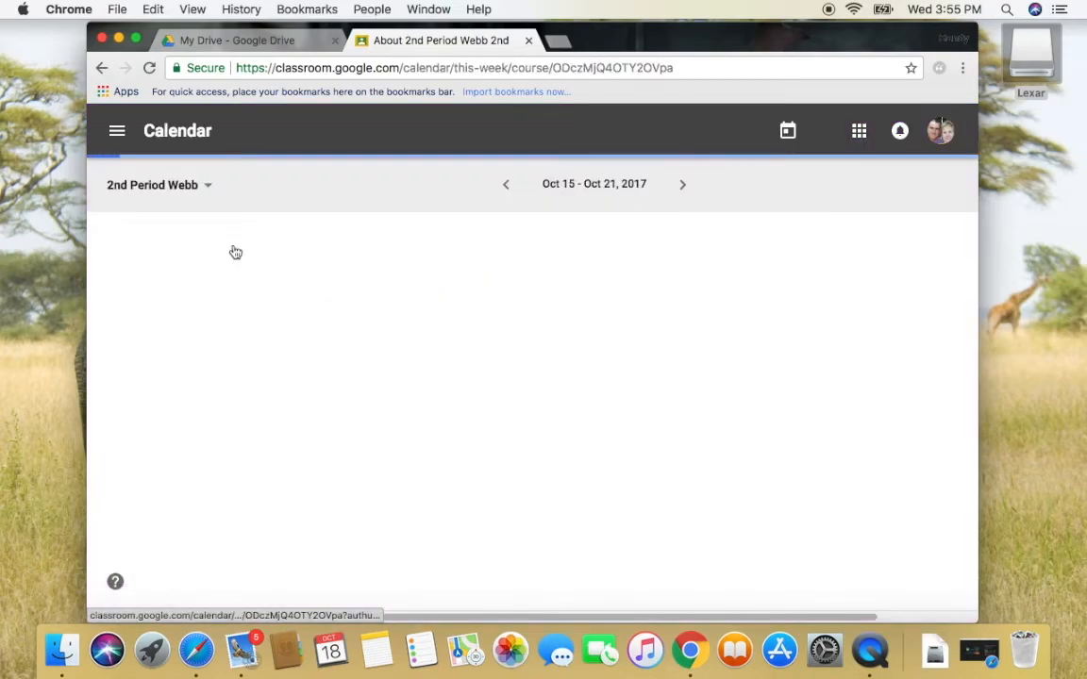
{"action": "left_click", "coordinate": [678, 188]}
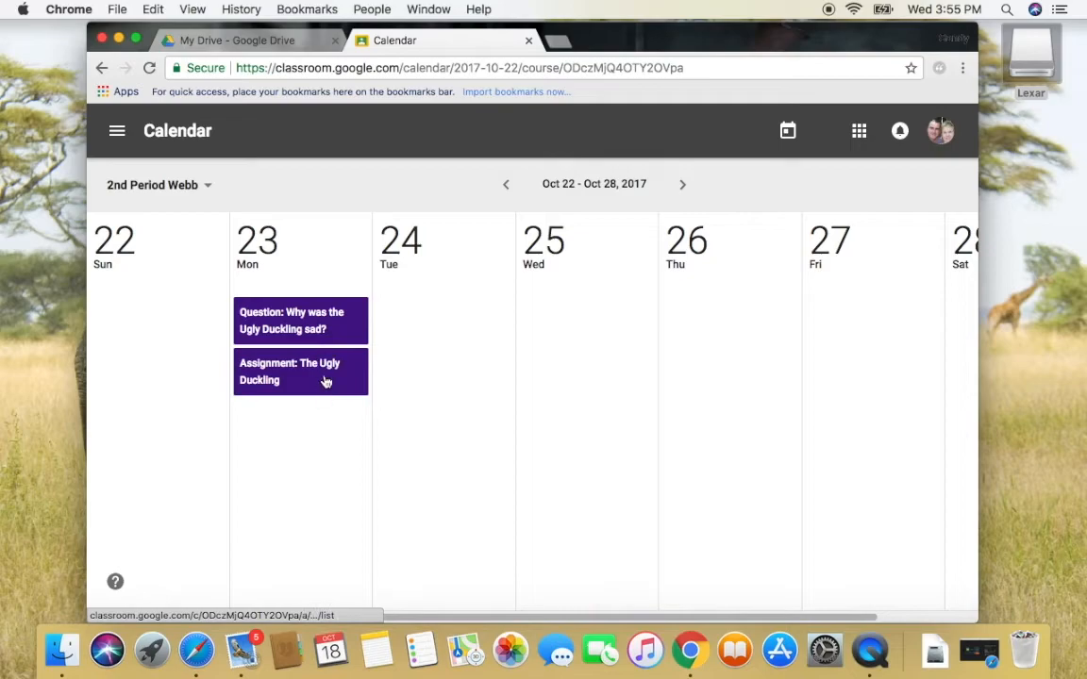
{"action": "left_click", "coordinate": [506, 187]}
{"action": "left_click", "coordinate": [117, 131]}
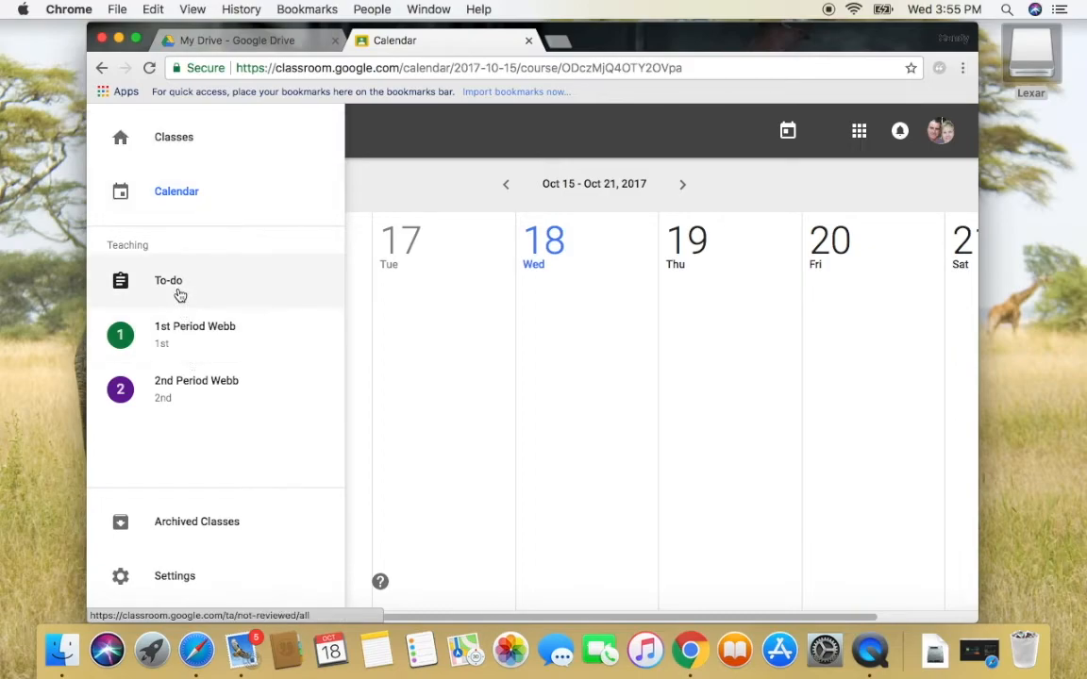
In To-do, mark 2nd Period's The Ugly Duckling and its question as reviewed
{"action": "left_click", "coordinate": [207, 289]}
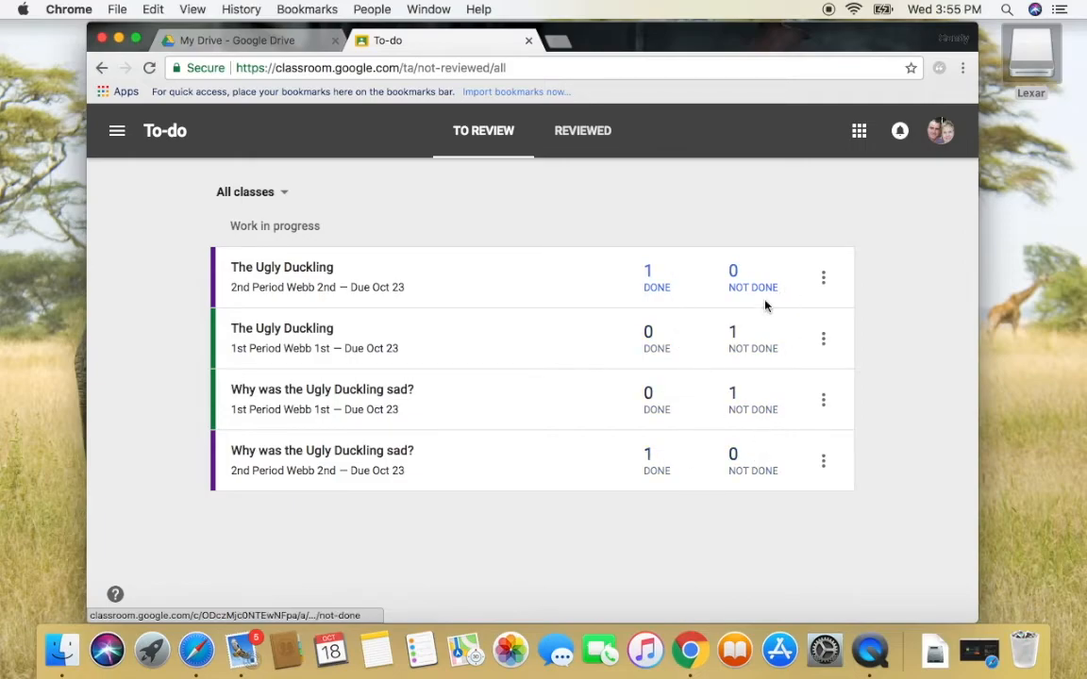
{"action": "left_click", "coordinate": [823, 280]}
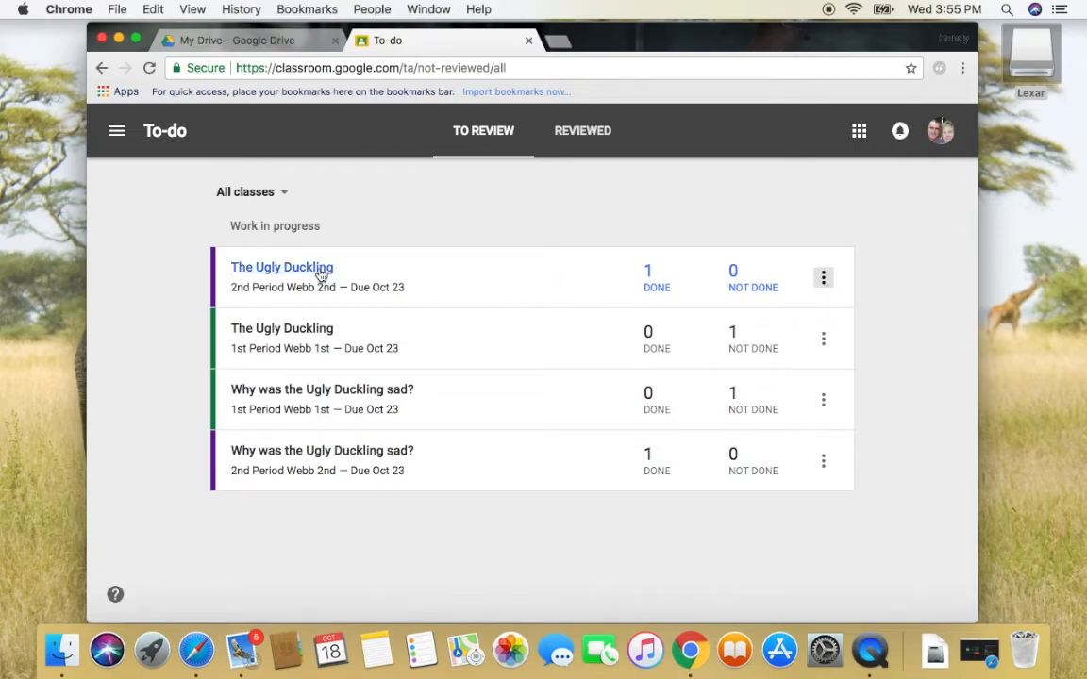
{"action": "left_click", "coordinate": [832, 287]}
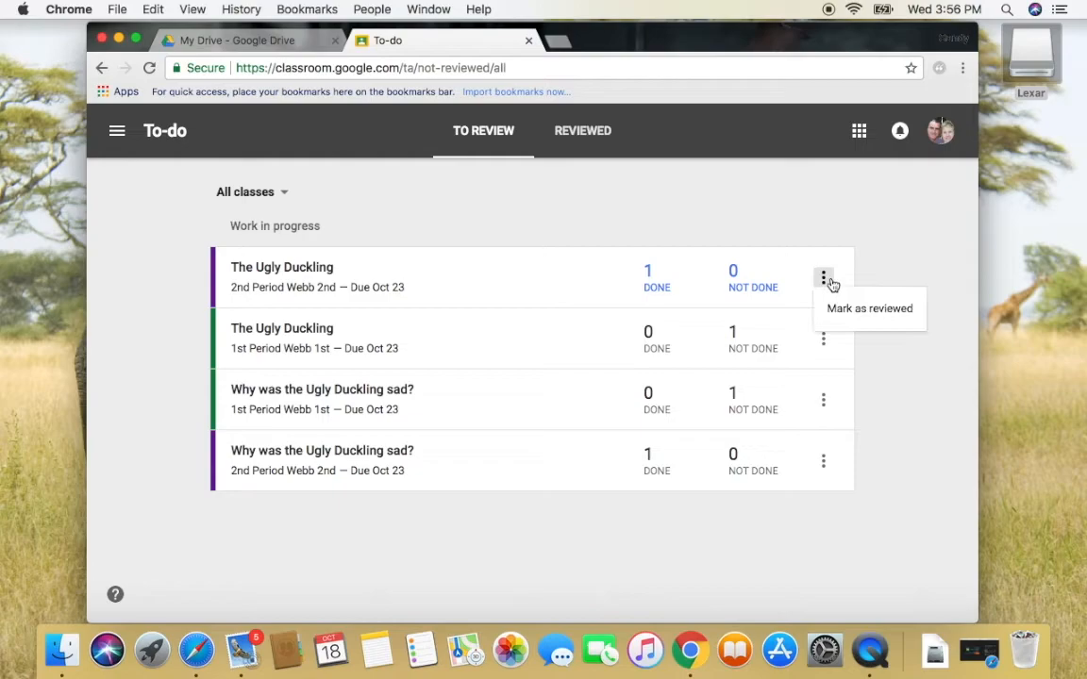
{"action": "left_click", "coordinate": [843, 310]}
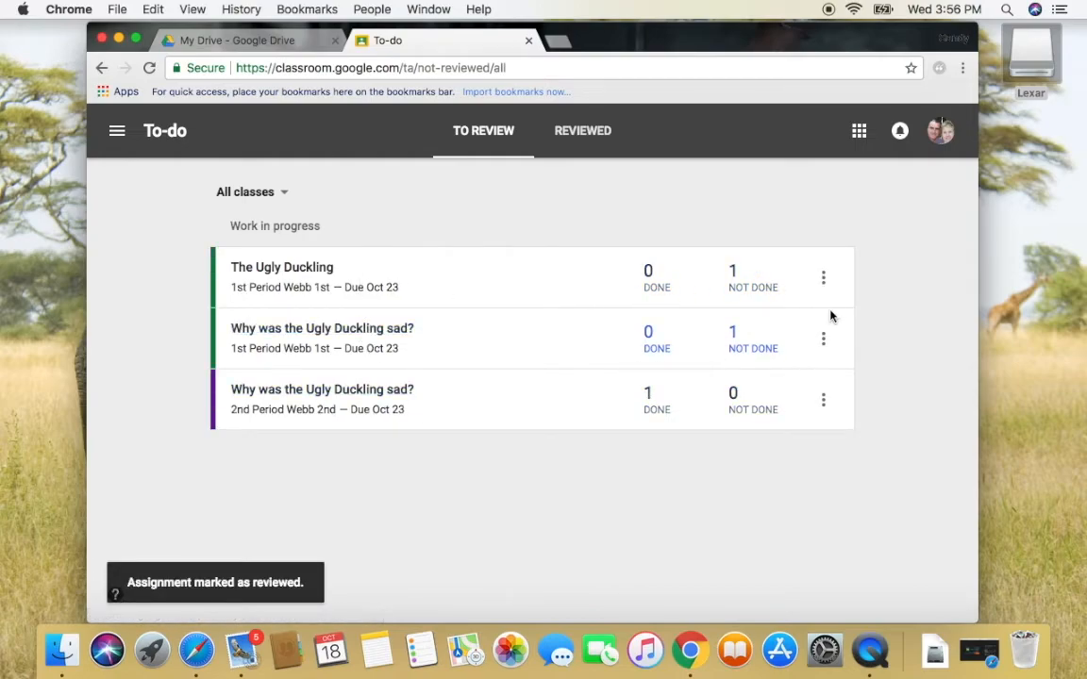
{"action": "left_click", "coordinate": [824, 401]}
{"action": "left_click", "coordinate": [852, 441]}
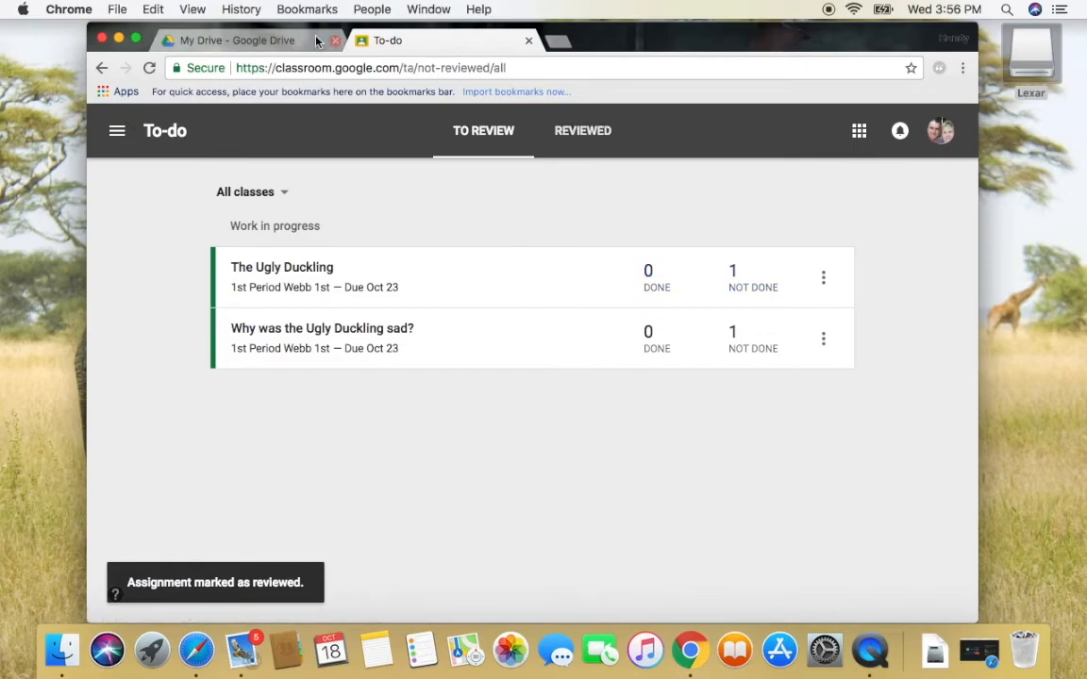
Return to the Classes overview and switch back to Google Drive
{"action": "left_click", "coordinate": [118, 131]}
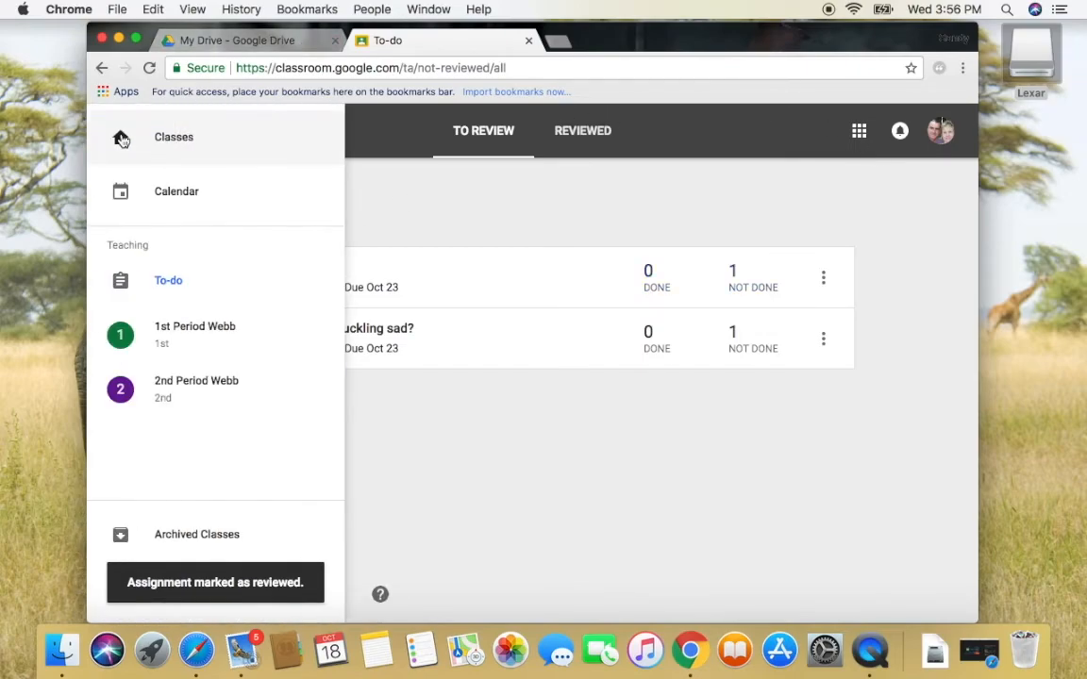
{"action": "left_click", "coordinate": [123, 138]}
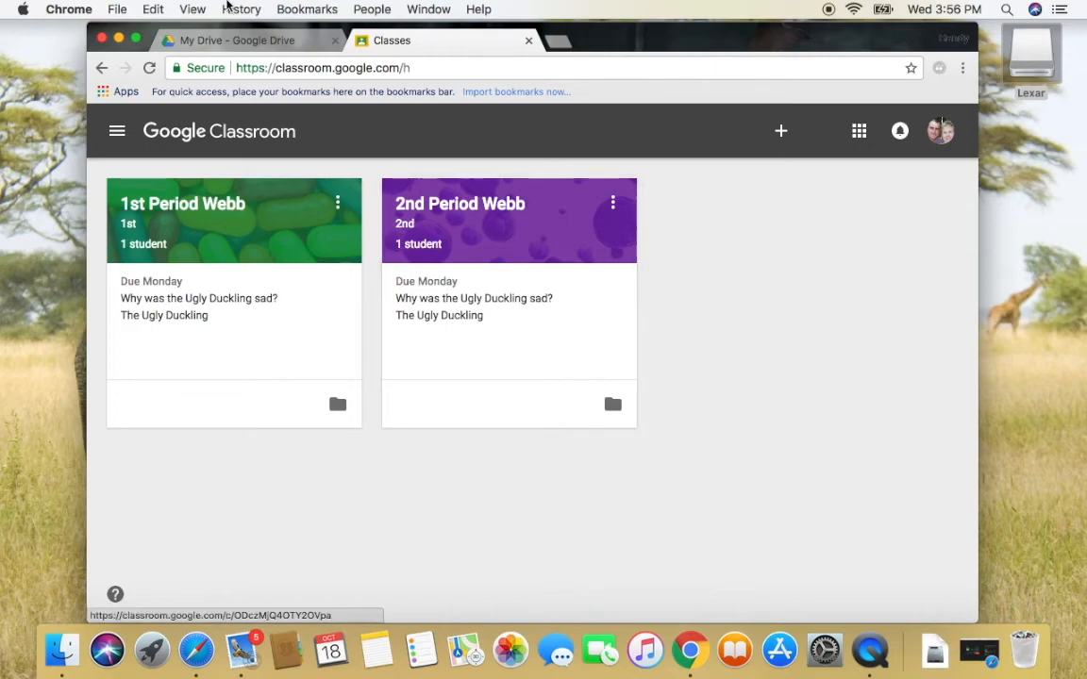
{"action": "left_click", "coordinate": [213, 42]}
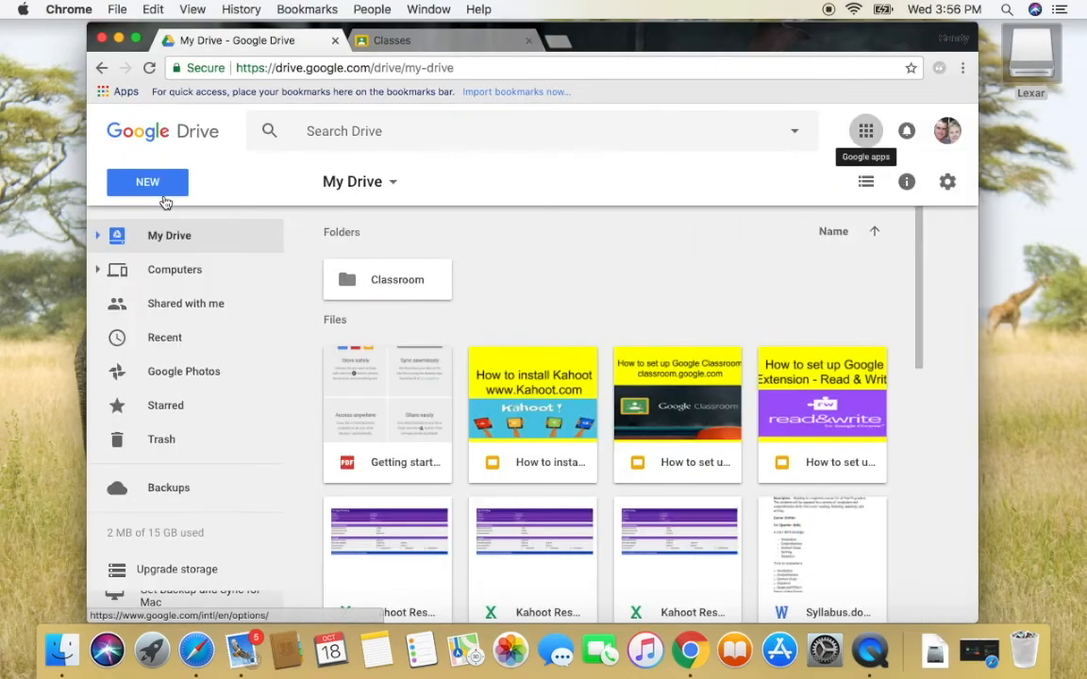
Open the 'How to set up Google Classroom' deck and present from the 'After watching video' slide
{"action": "left_click", "coordinate": [120, 97]}
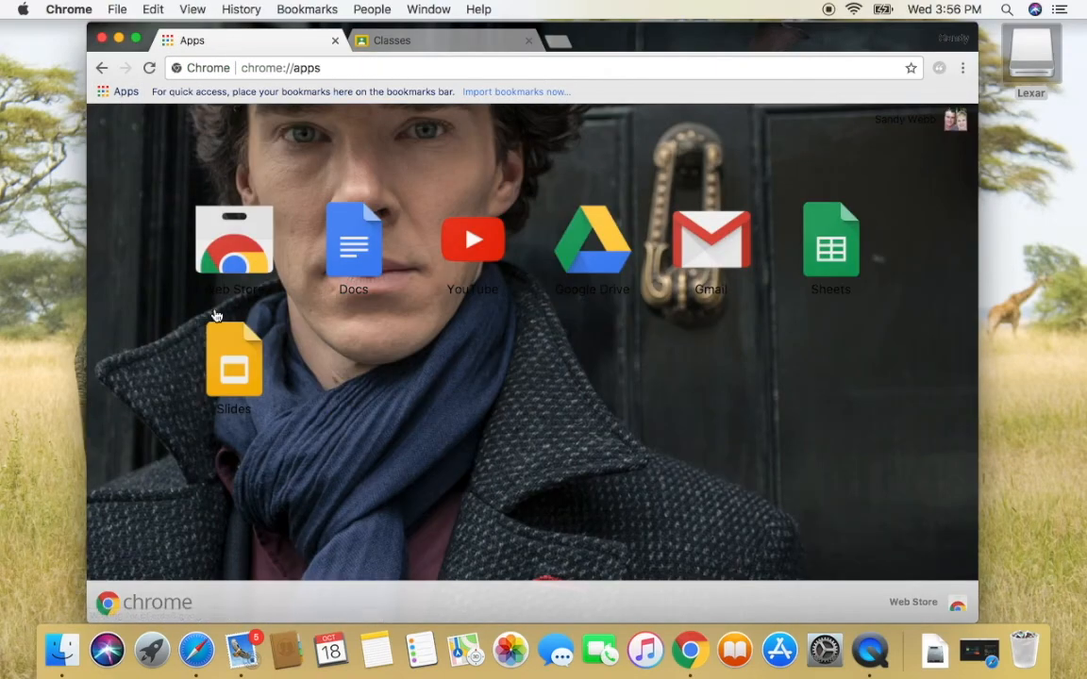
{"action": "left_click", "coordinate": [230, 360]}
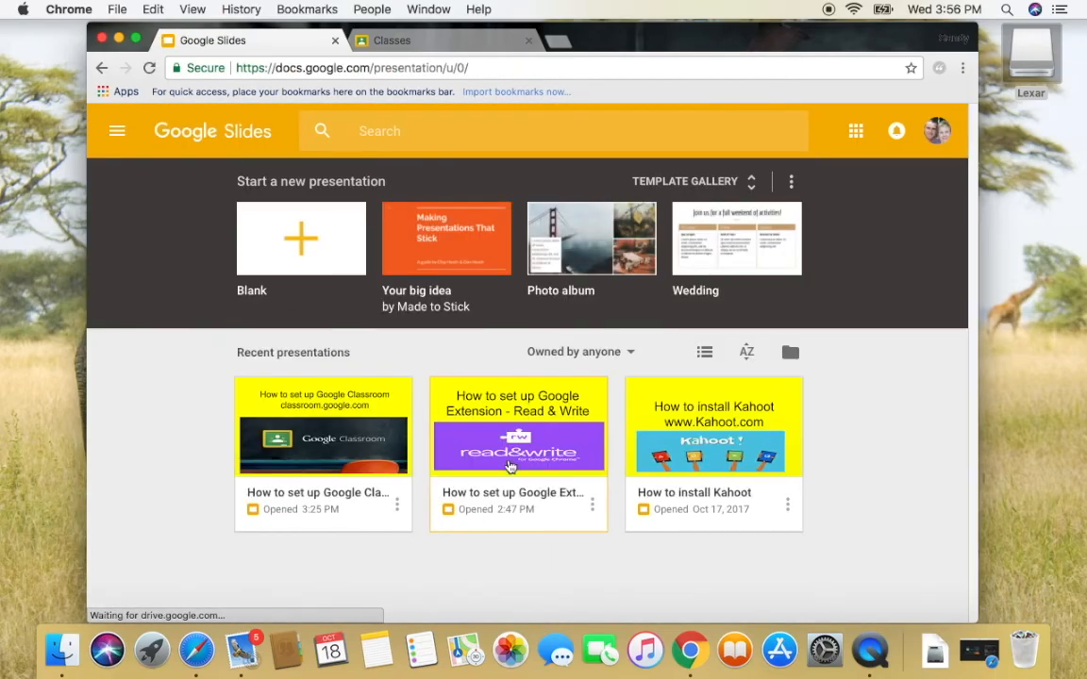
{"action": "left_click", "coordinate": [275, 430]}
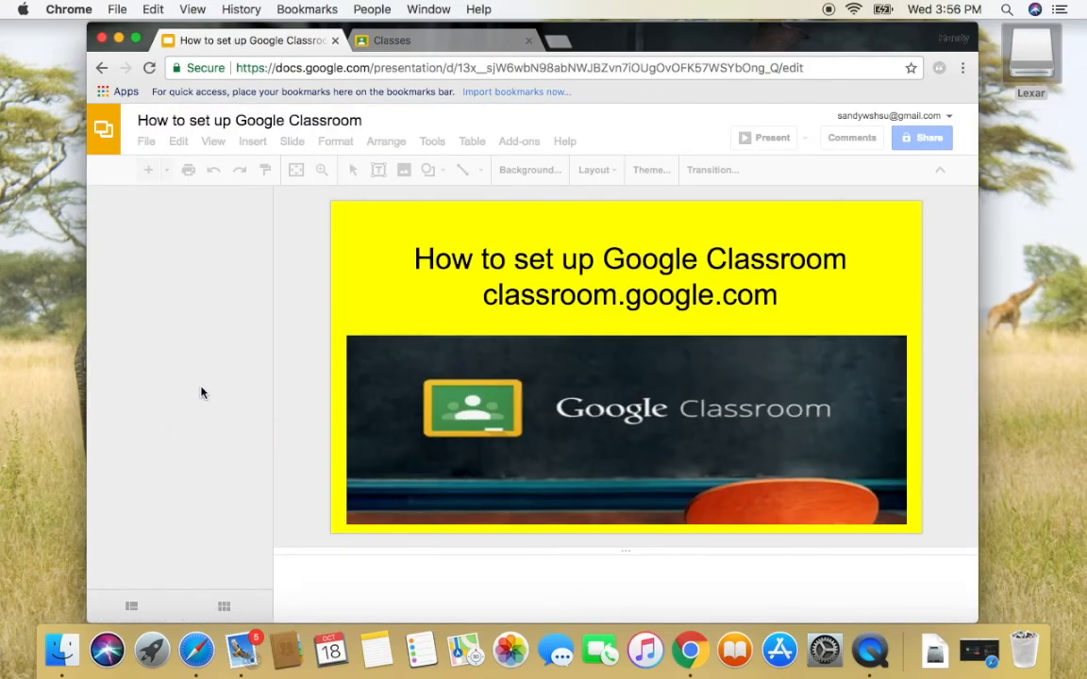
{"action": "left_click", "coordinate": [202, 341]}
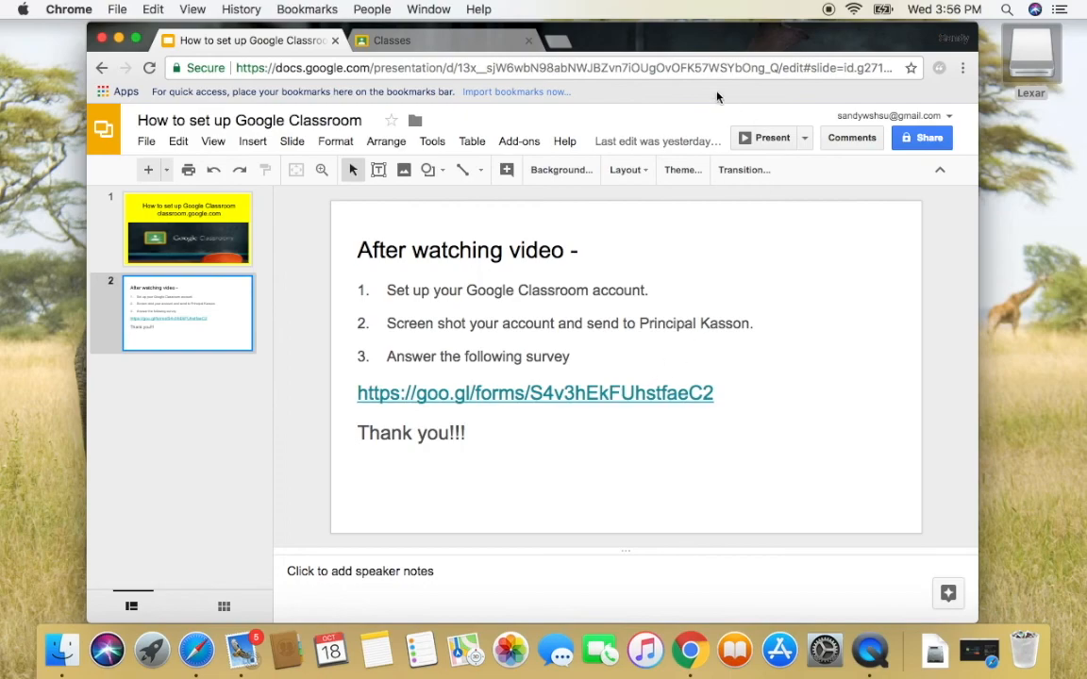
{"action": "left_click", "coordinate": [772, 137]}
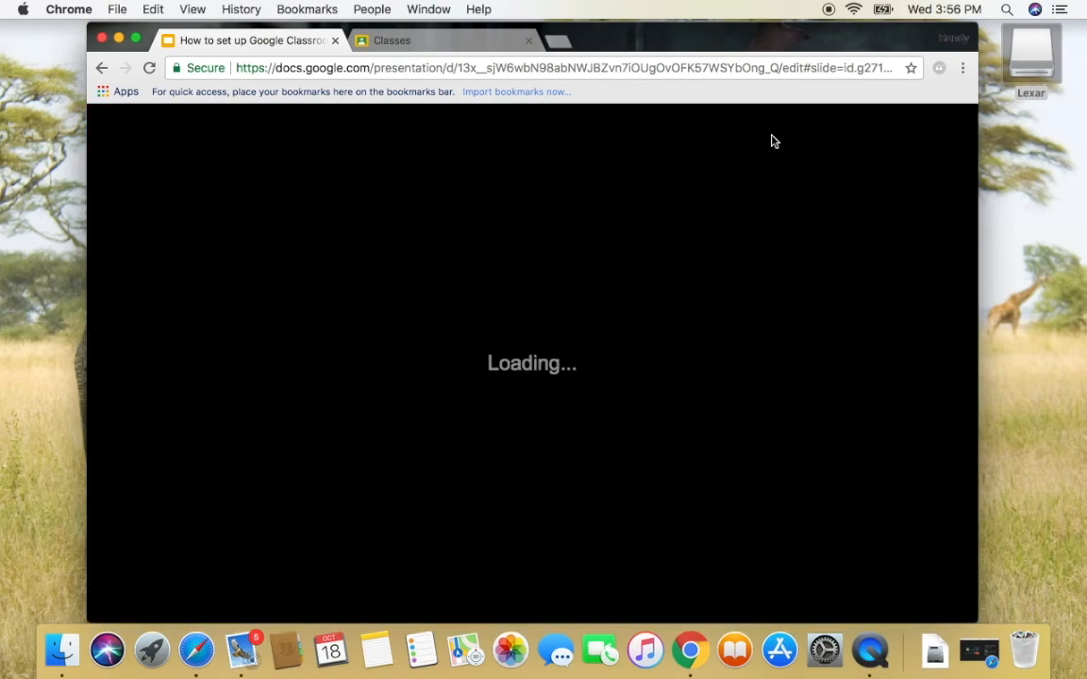